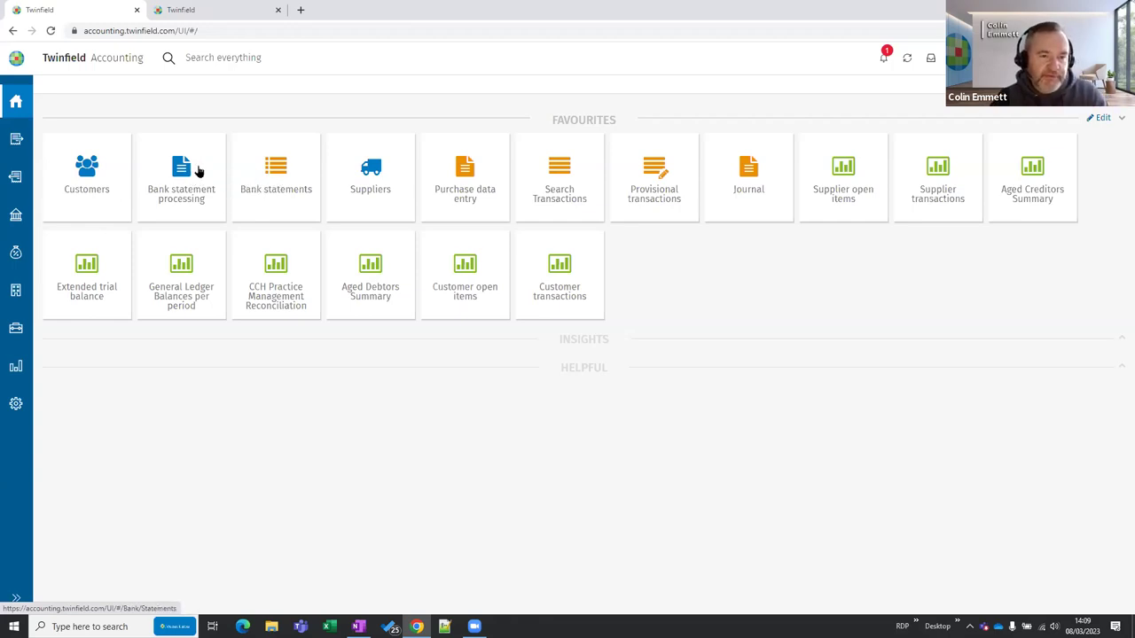
Open the overview of bank statements in the cash and banks area
left_click(15, 214)
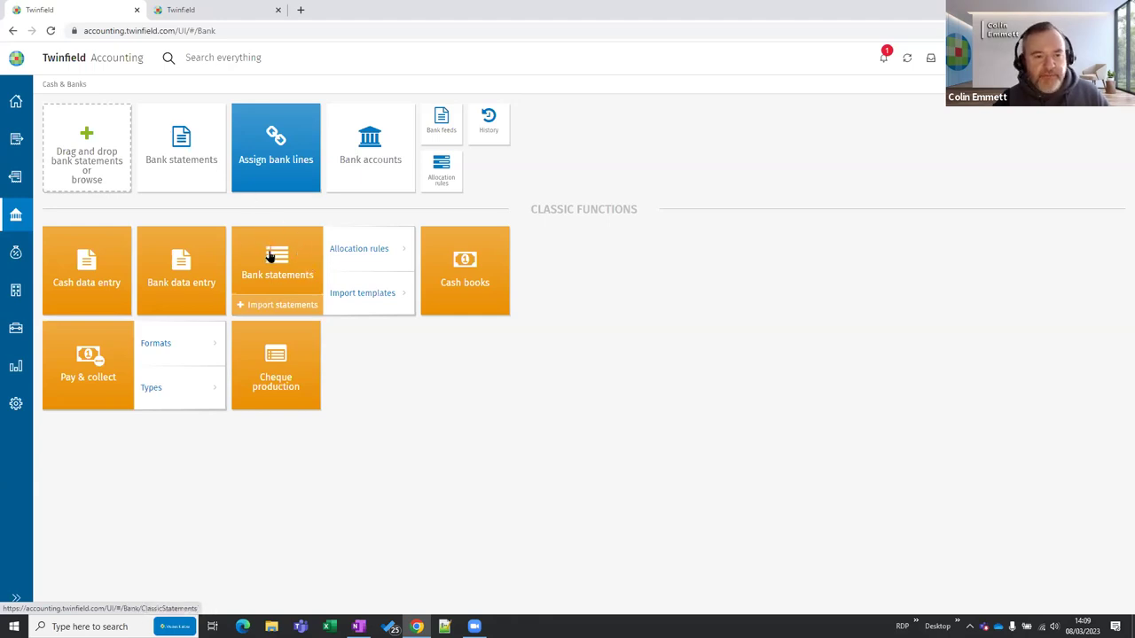
left_click(171, 149)
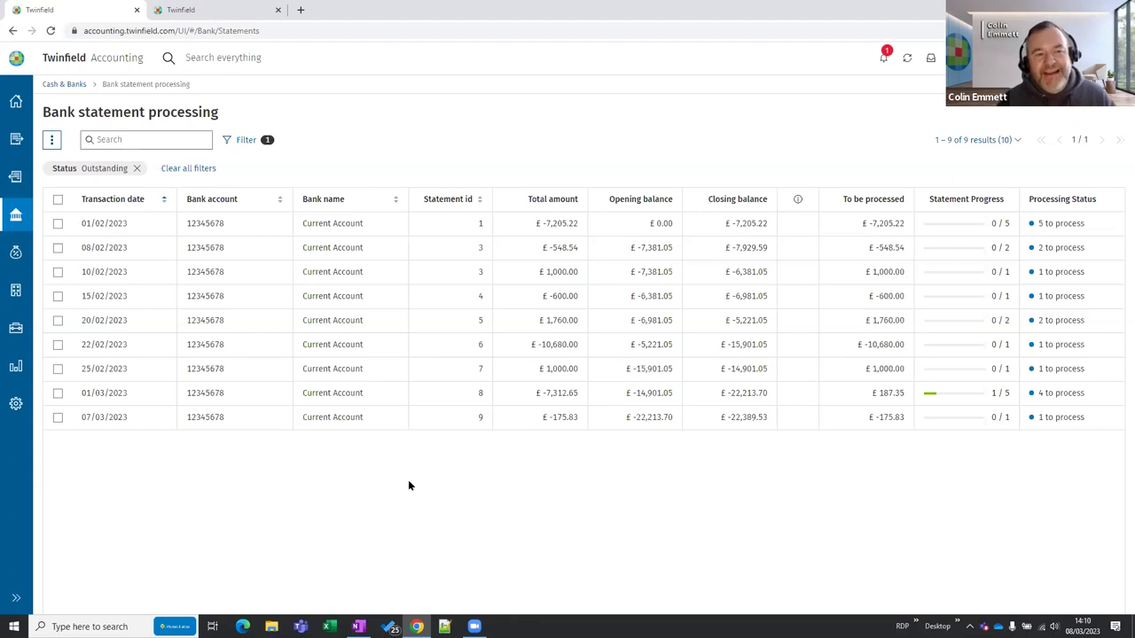
Clear all filters on the bank statement list and reapply the Outstanding status filter
left_click(187, 169)
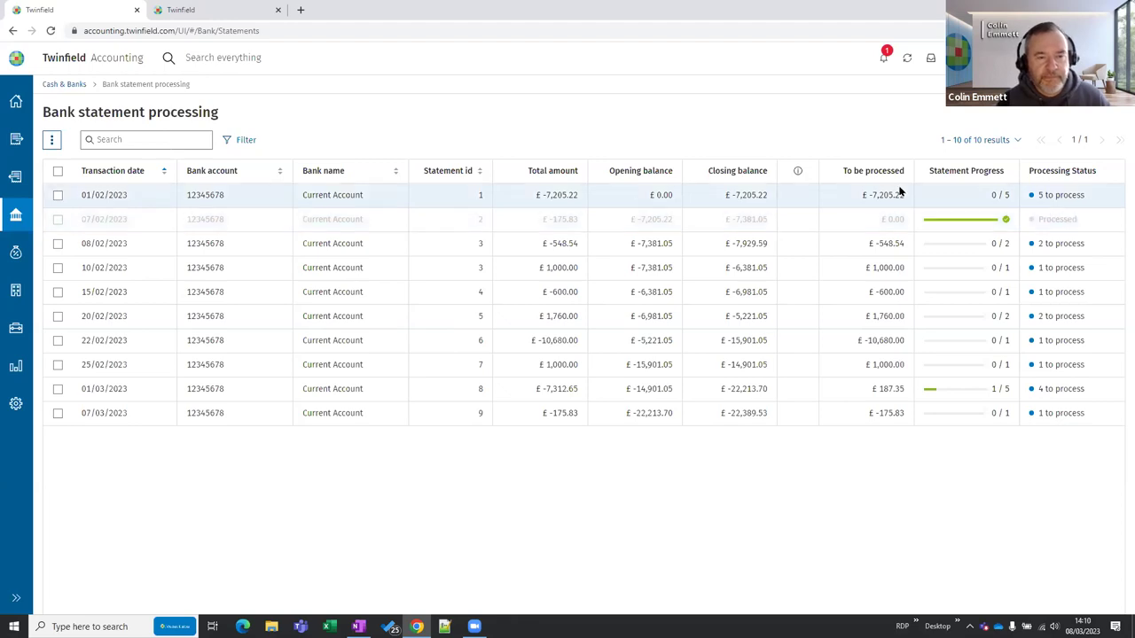
left_click(241, 140)
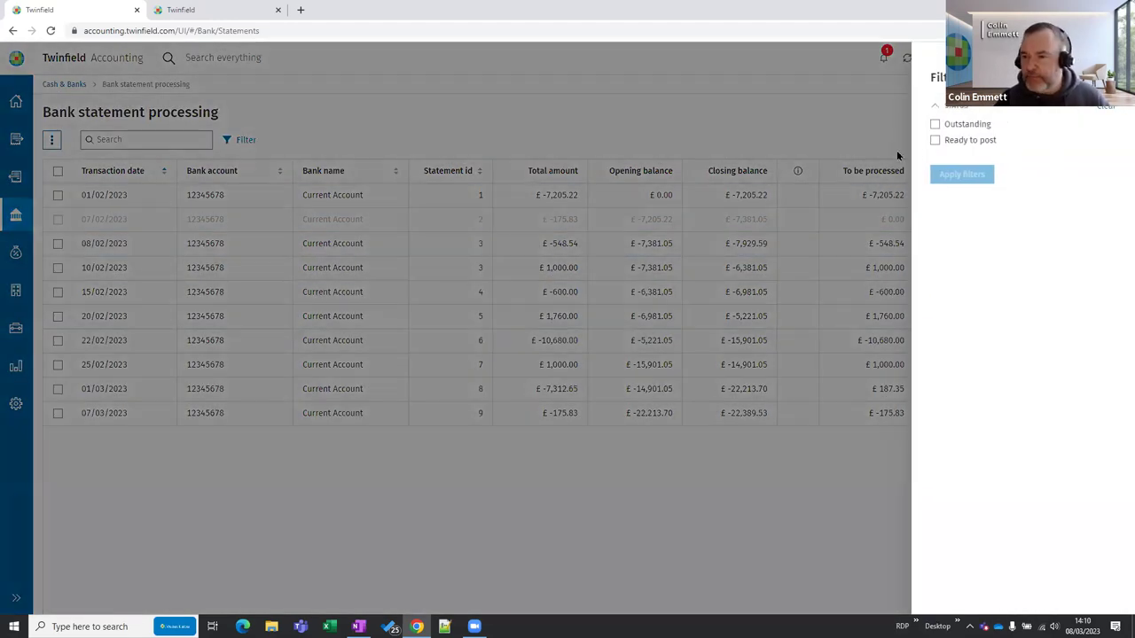
left_click(935, 125)
left_click(962, 175)
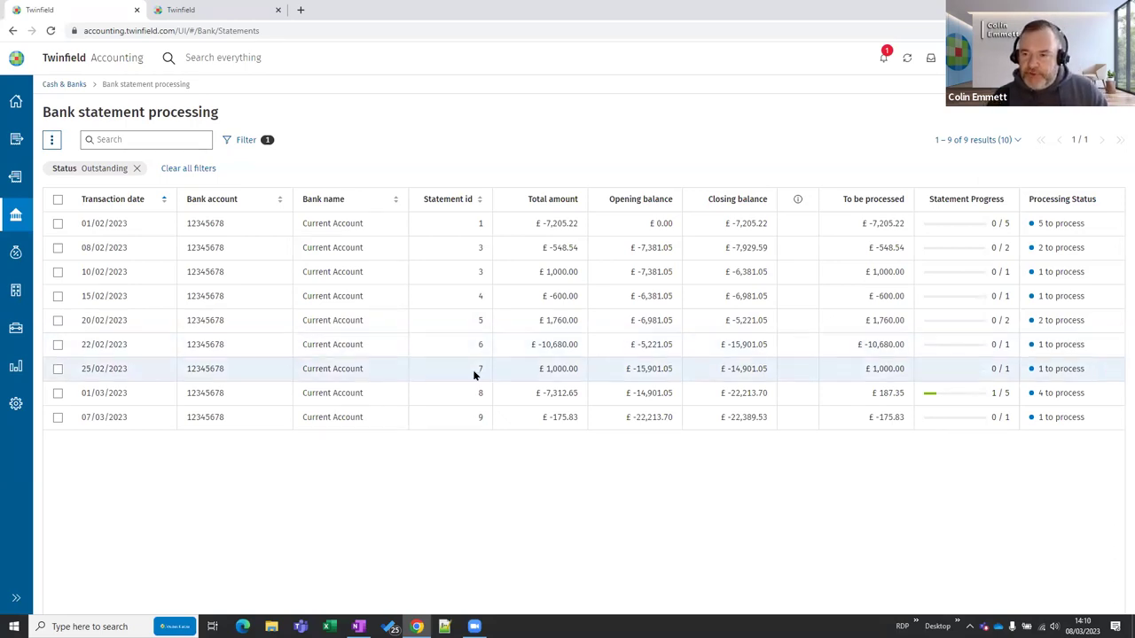
Open the 01/02/2023 statement of the Current Account and show its proposed assignments
left_click(151, 139)
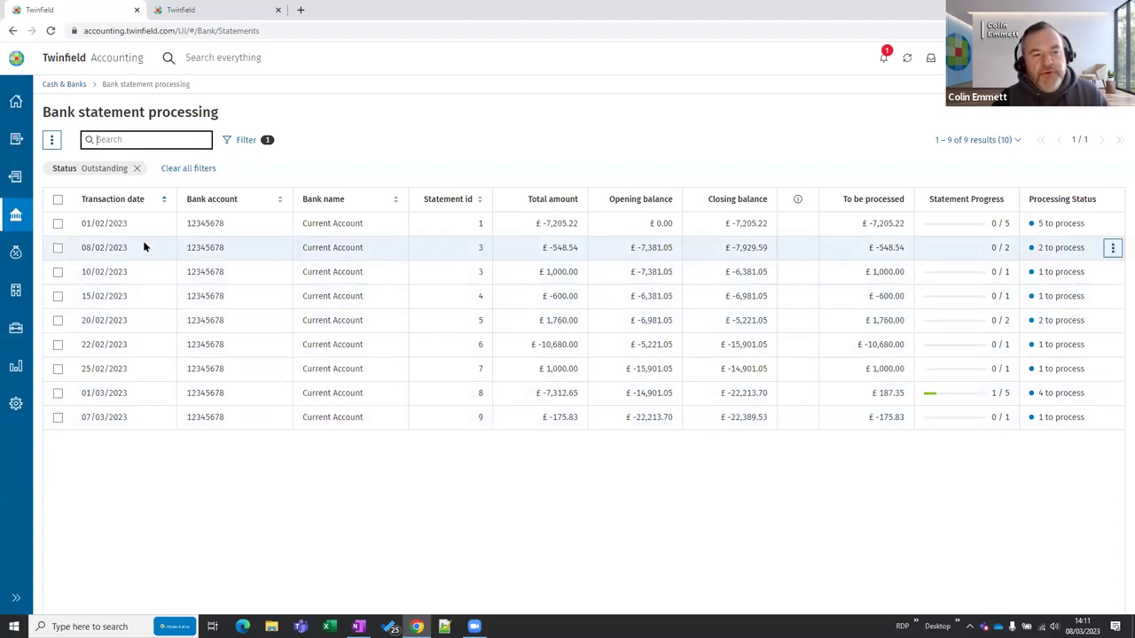
mouse_move(104, 223)
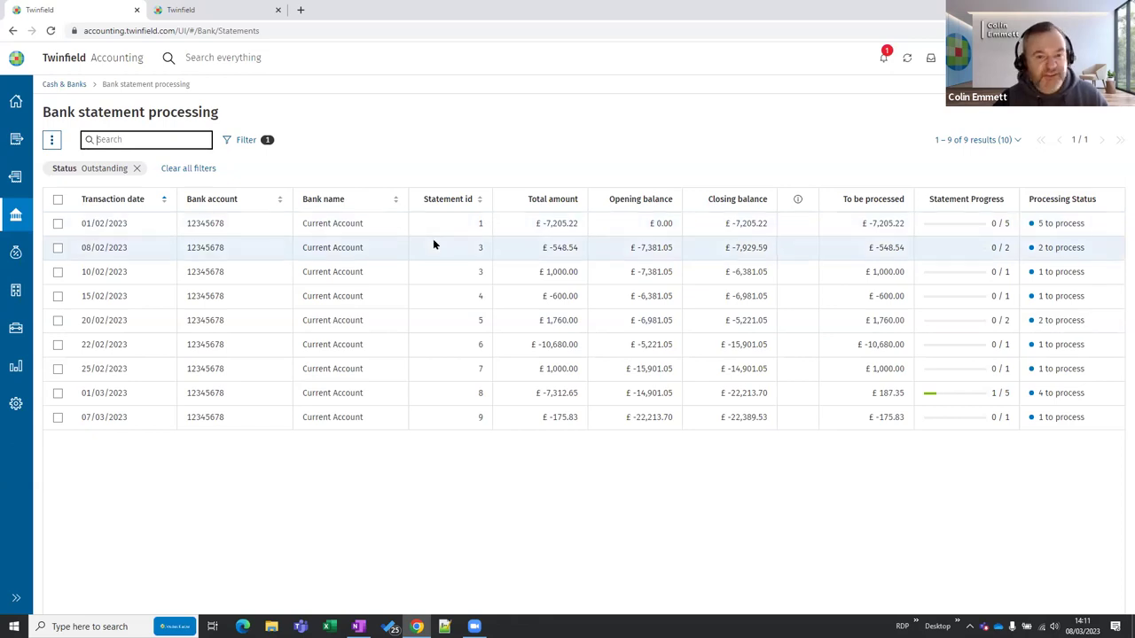
left_click(554, 222)
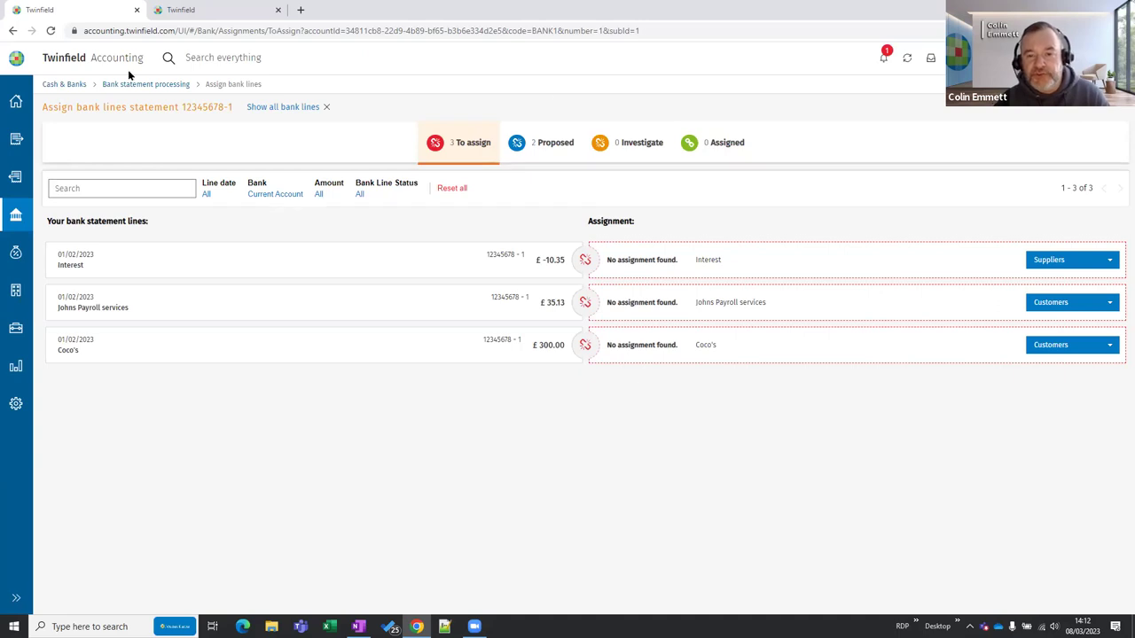
left_click(537, 143)
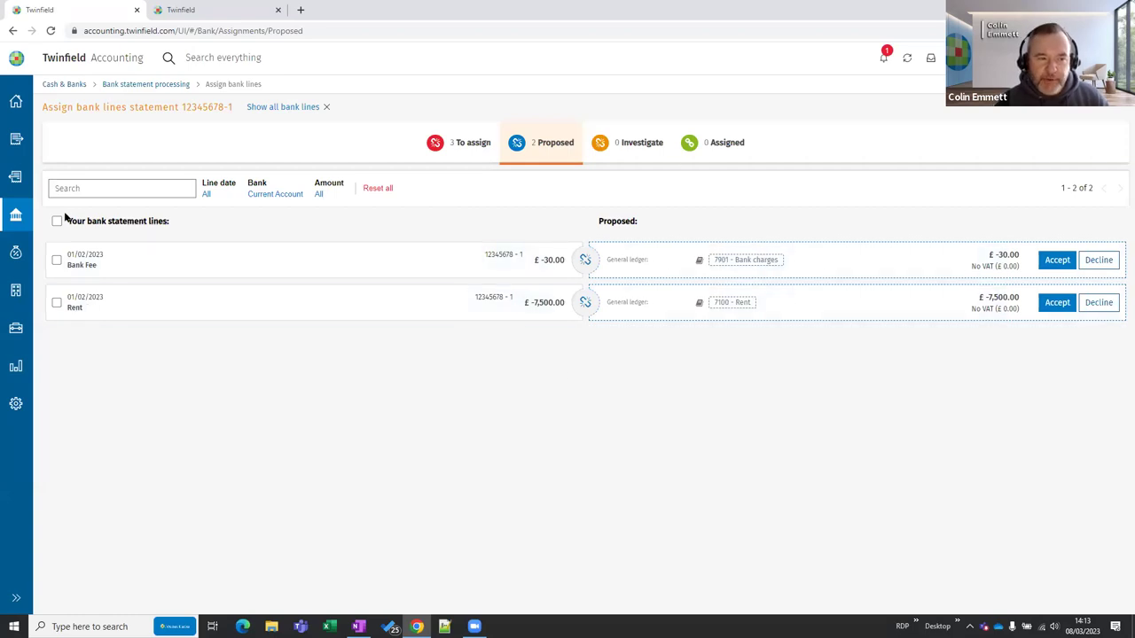
left_click(56, 259)
left_click(56, 303)
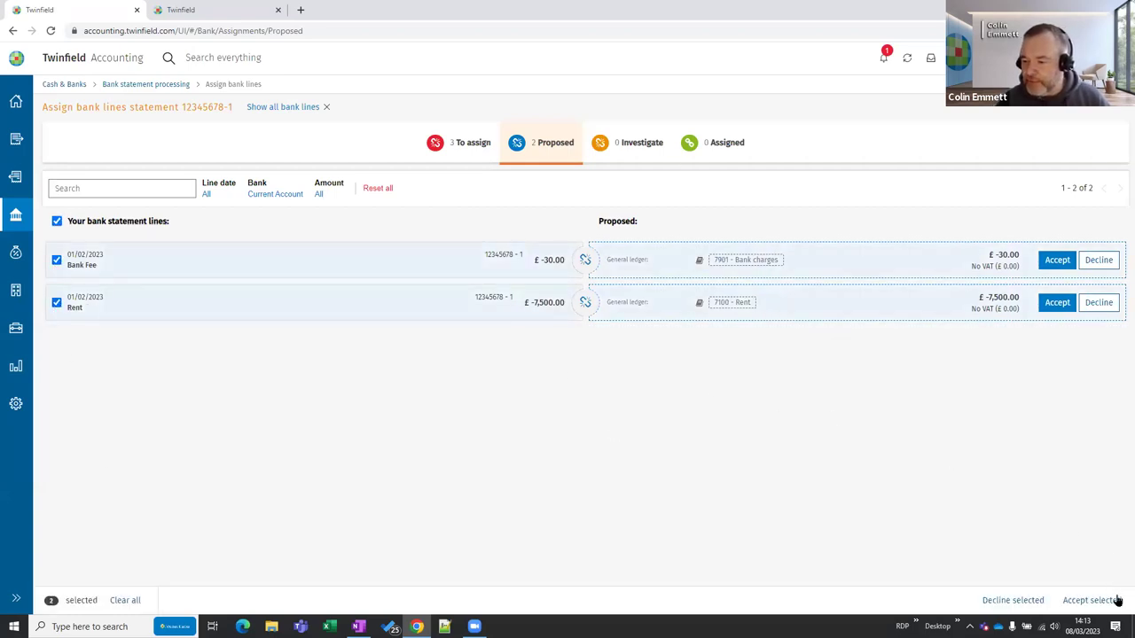
left_click(1091, 601)
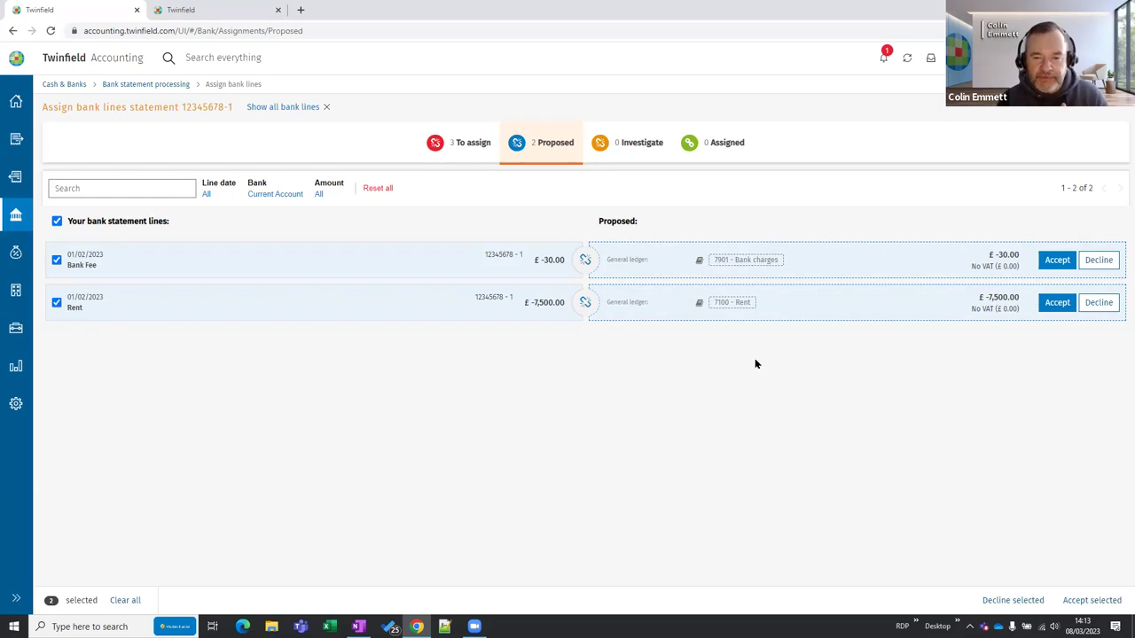
left_click(57, 220)
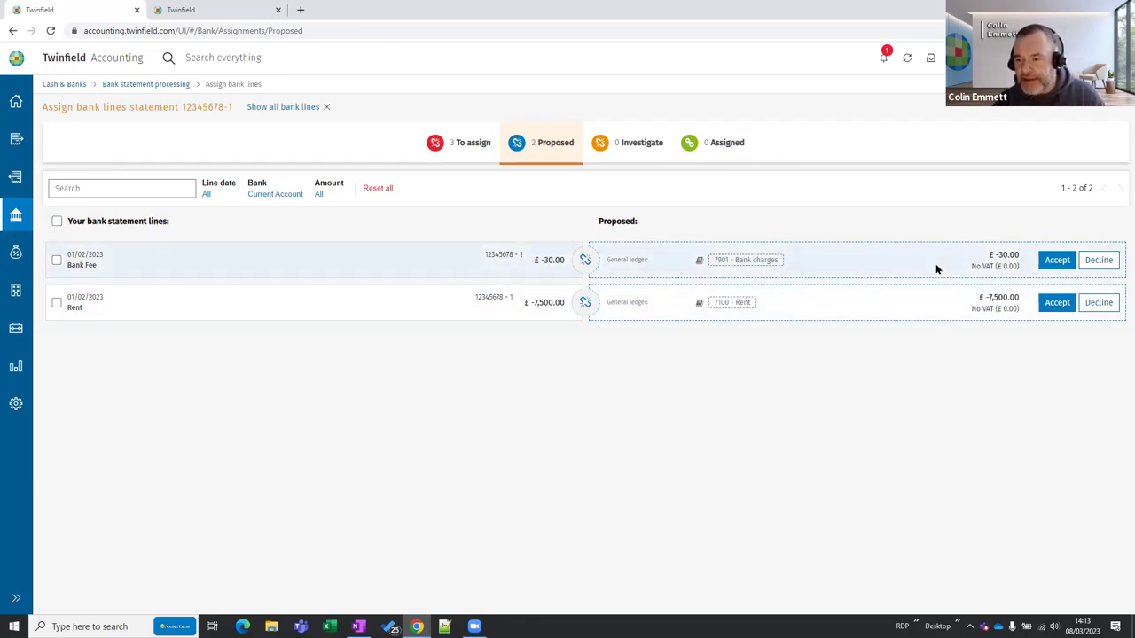
Accept the proposed 7901 - Bank charges assignment for the Bank Fee line and decline the proposal for the Rent line
left_click(1057, 260)
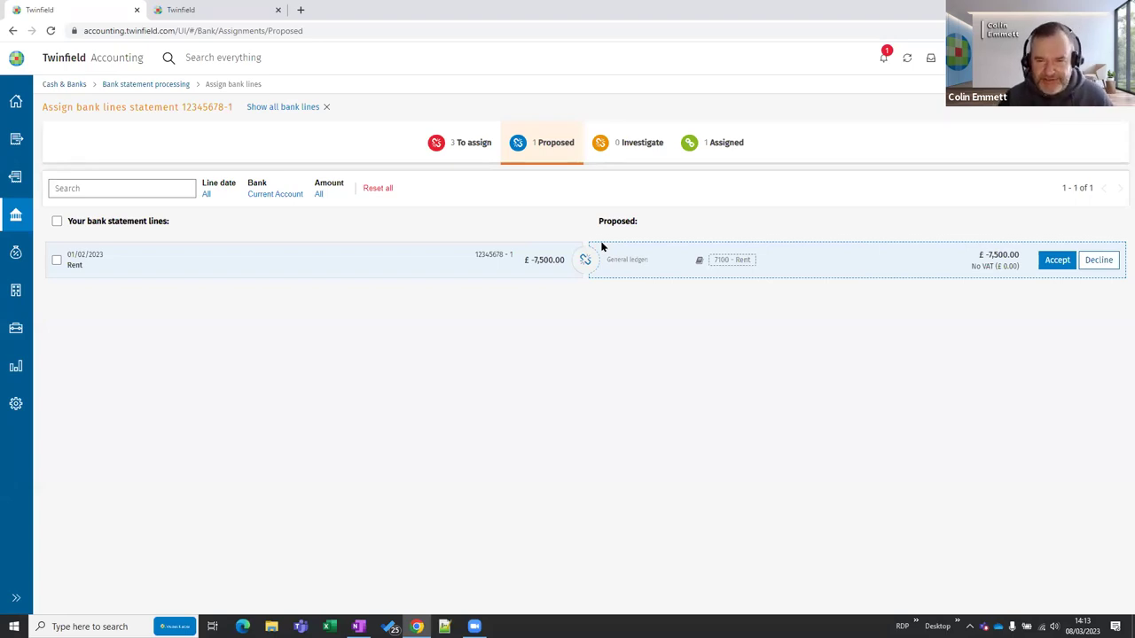
left_click(1097, 263)
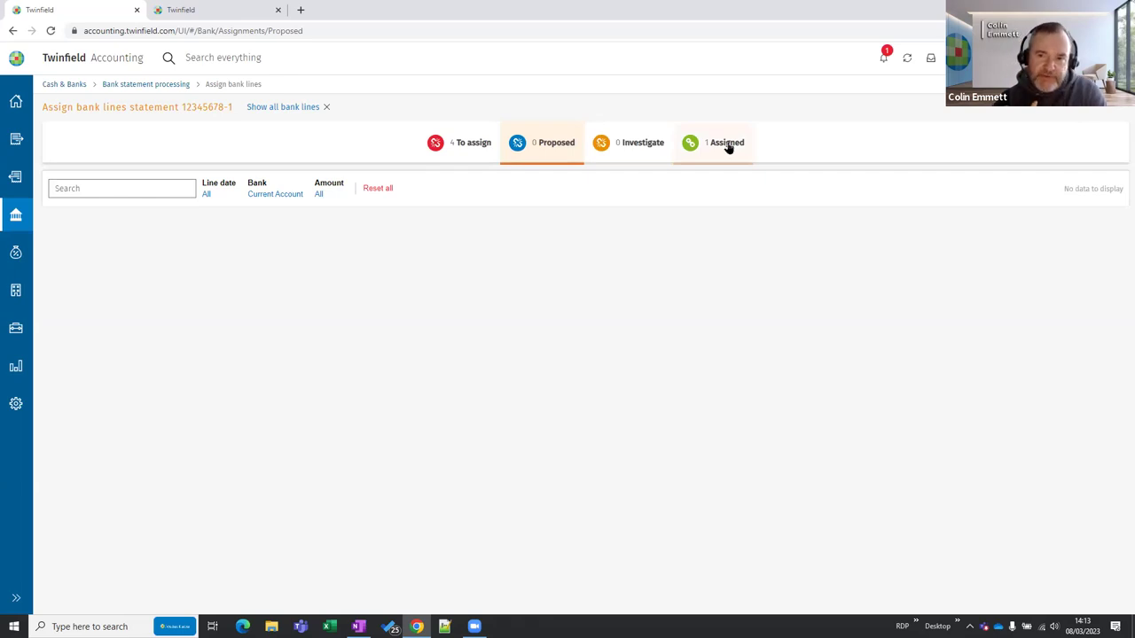
Assign the unassigned Interest line to general ledger account 7900 - Bank interest paid and accept the assignment
left_click(446, 144)
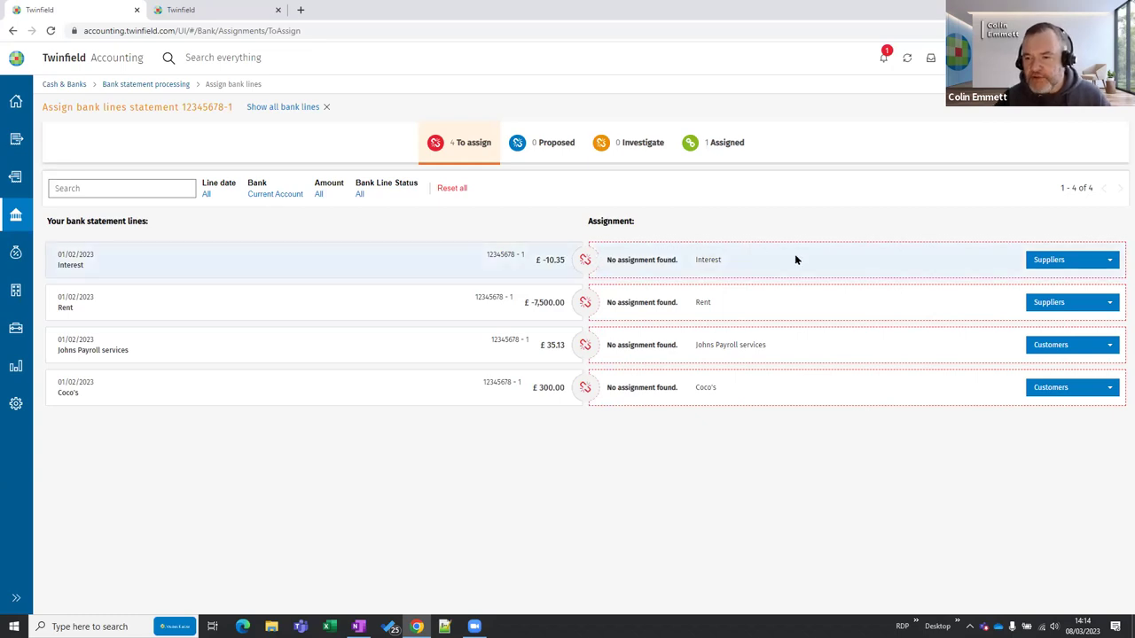
left_click(1110, 261)
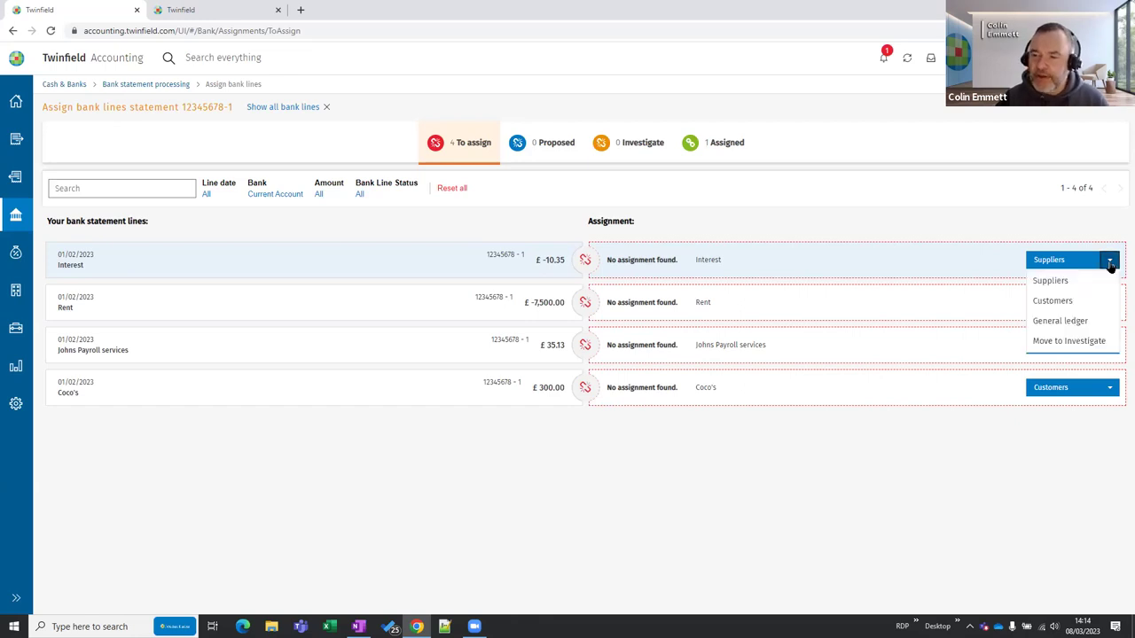
left_click(1058, 325)
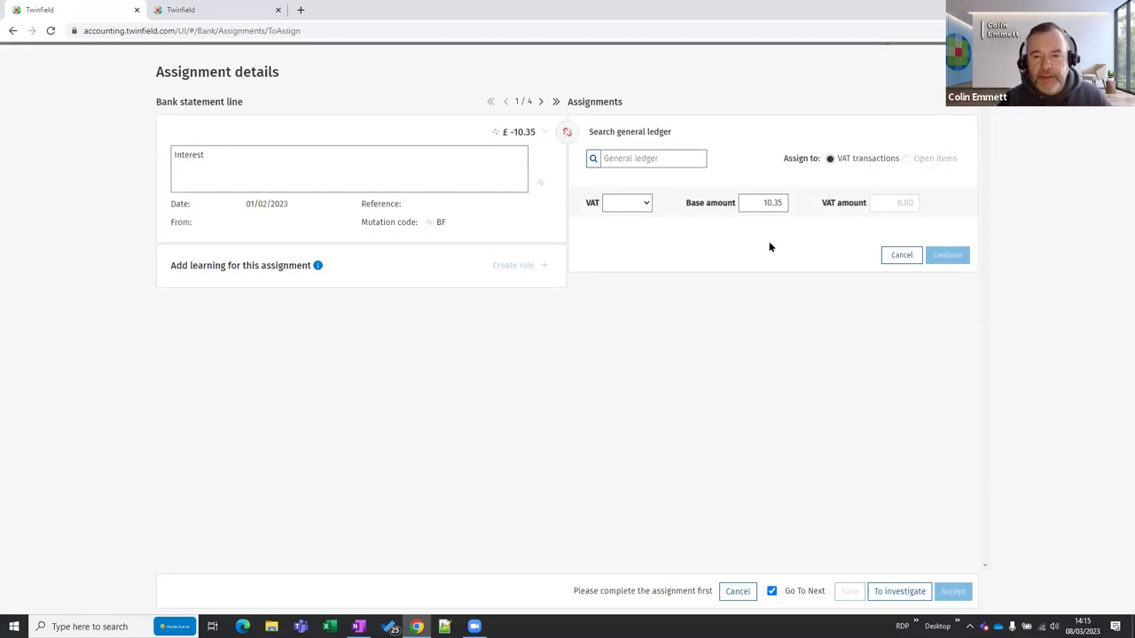
left_click(644, 159)
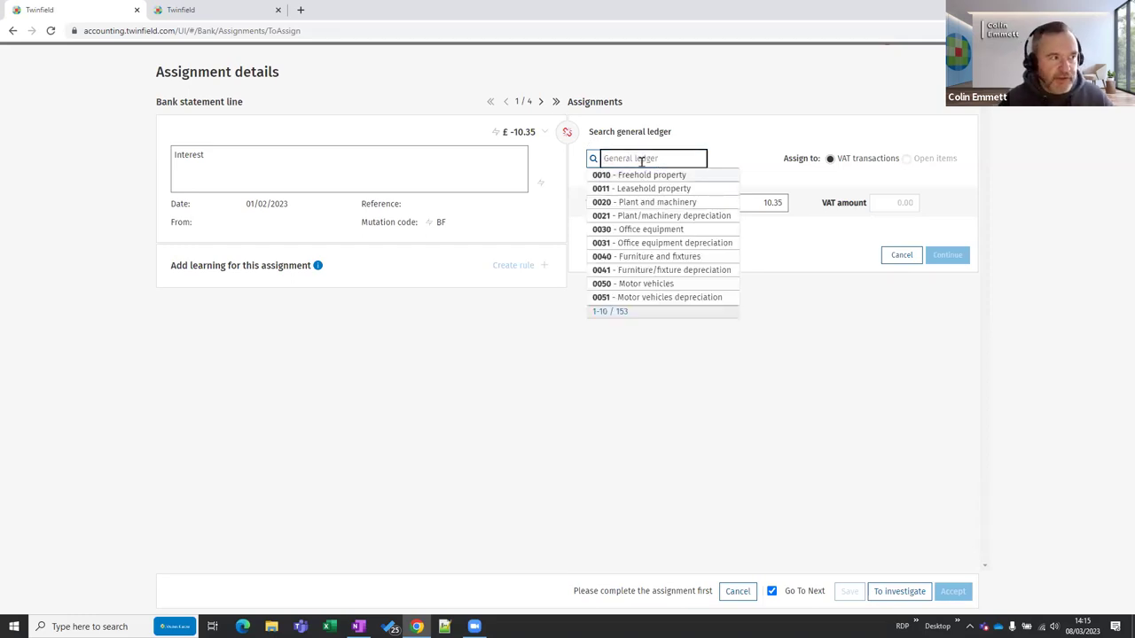
type("bank")
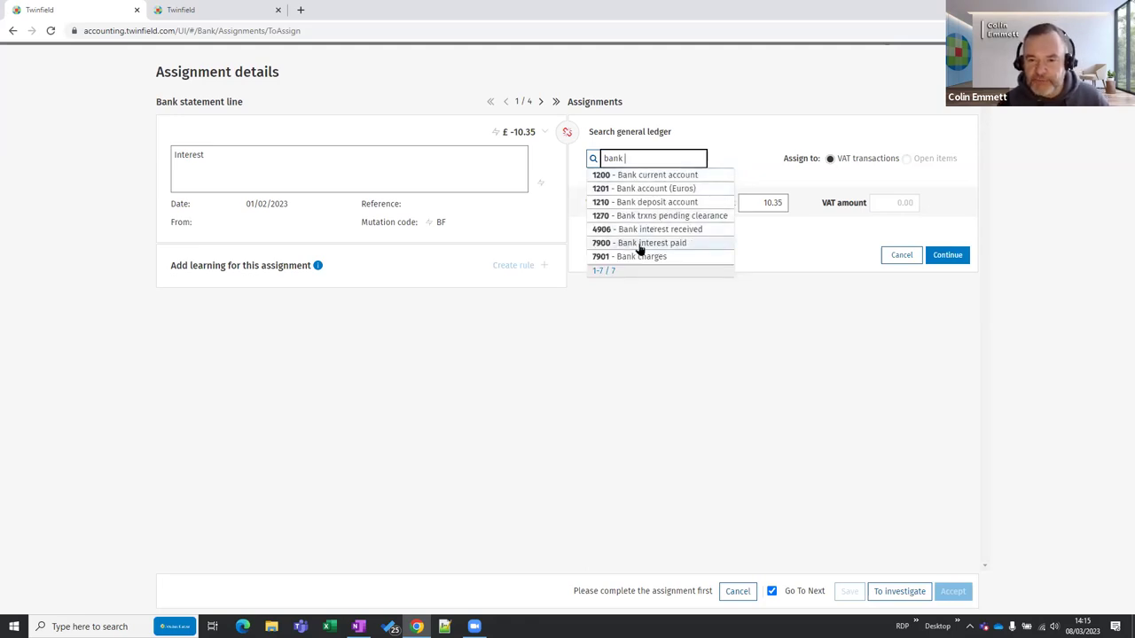
left_click(639, 243)
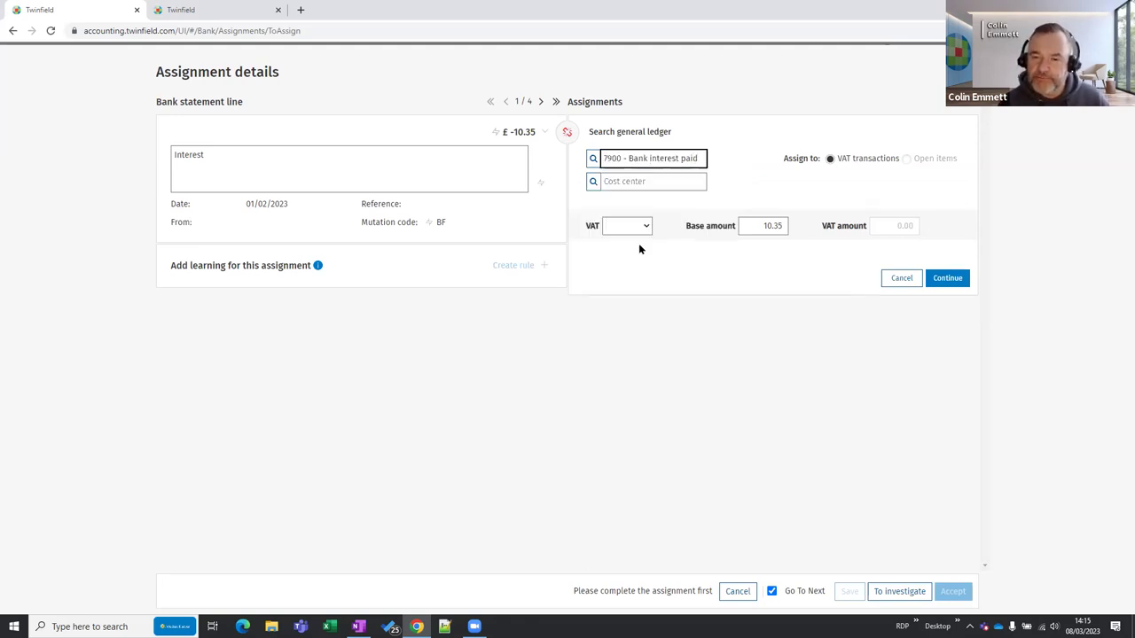
key("Tab")
key("Tab")
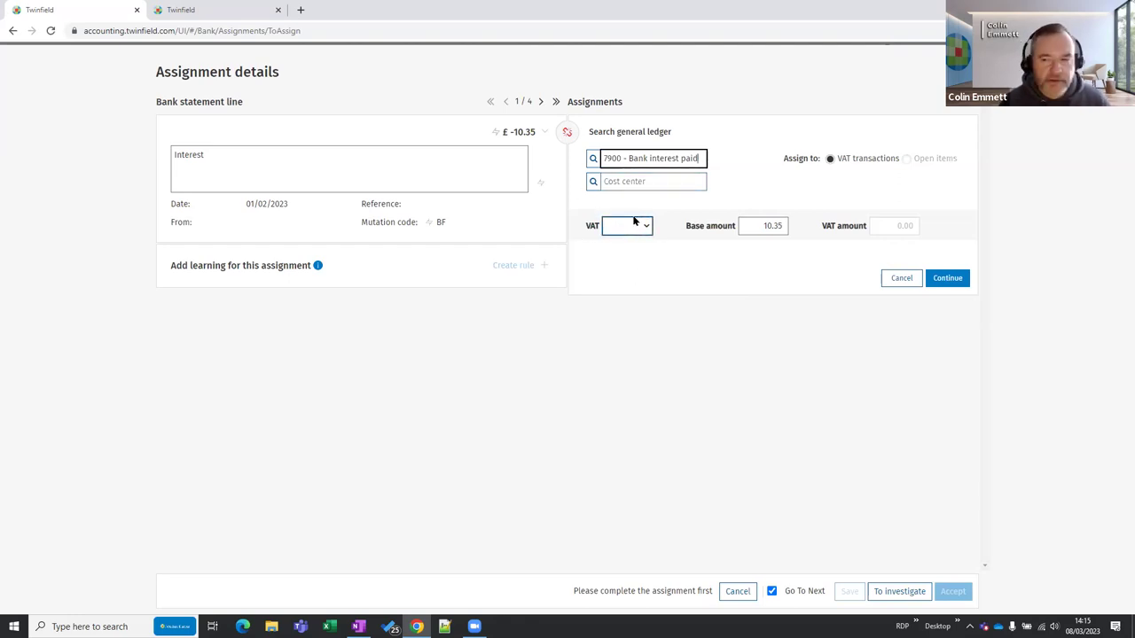
left_click(950, 280)
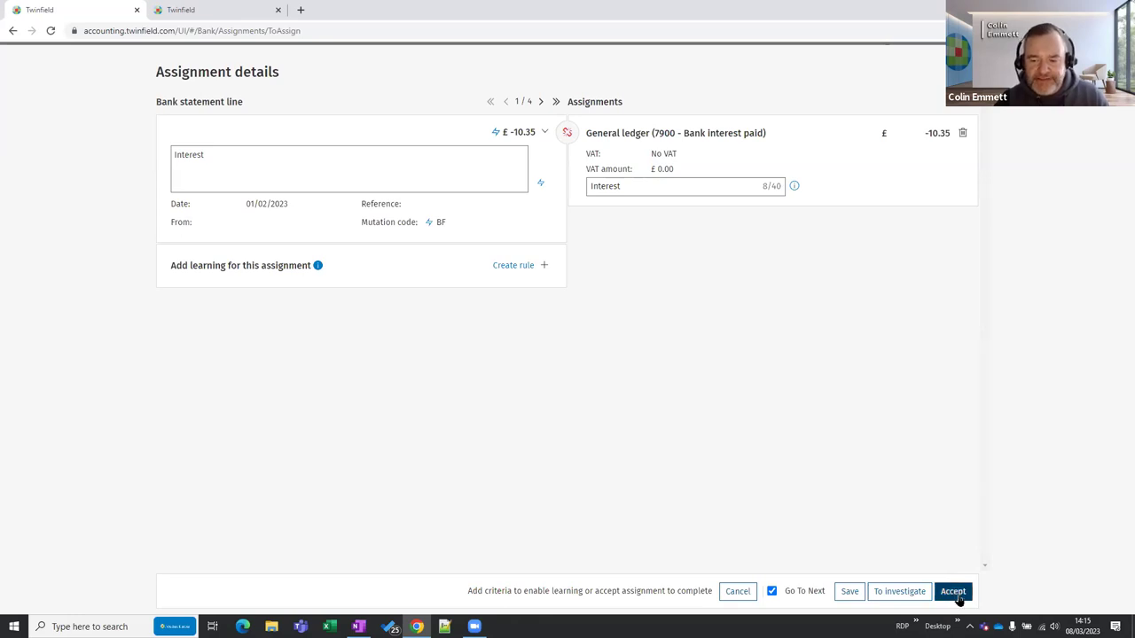
left_click(955, 596)
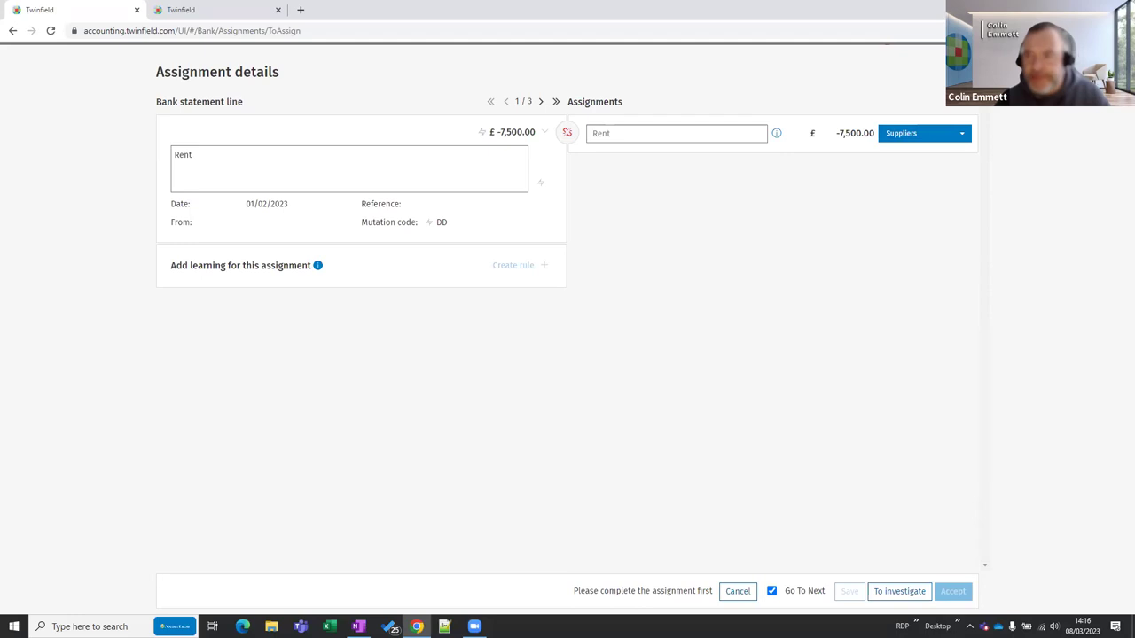
Leave the assignment details and unassign the Interest line in the list of assigned bank lines
key("Escape")
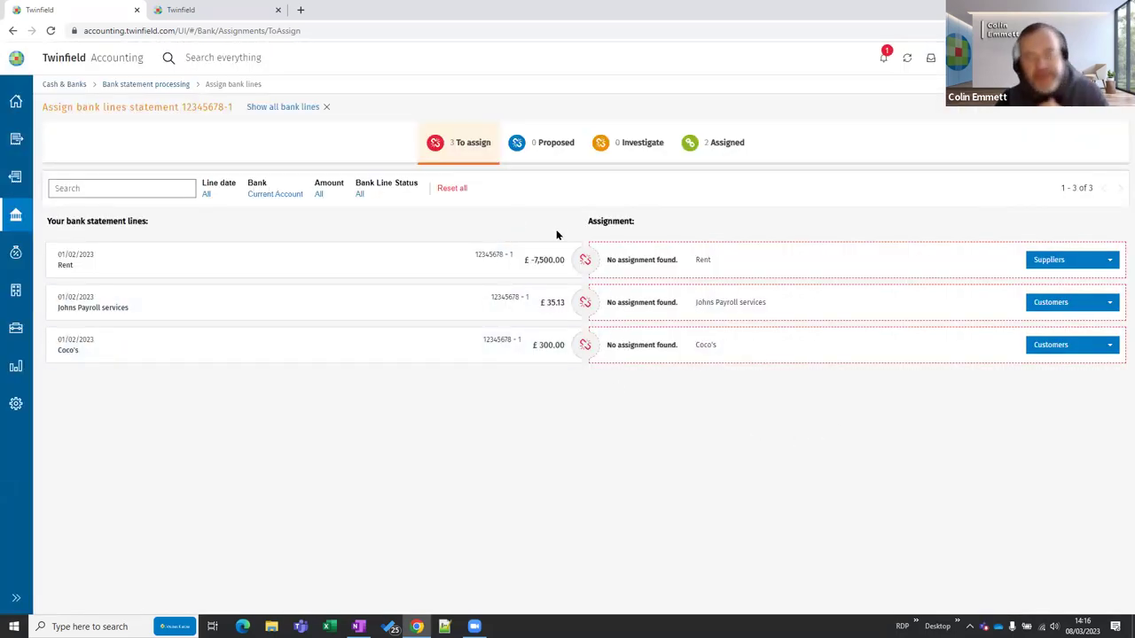
left_click(726, 144)
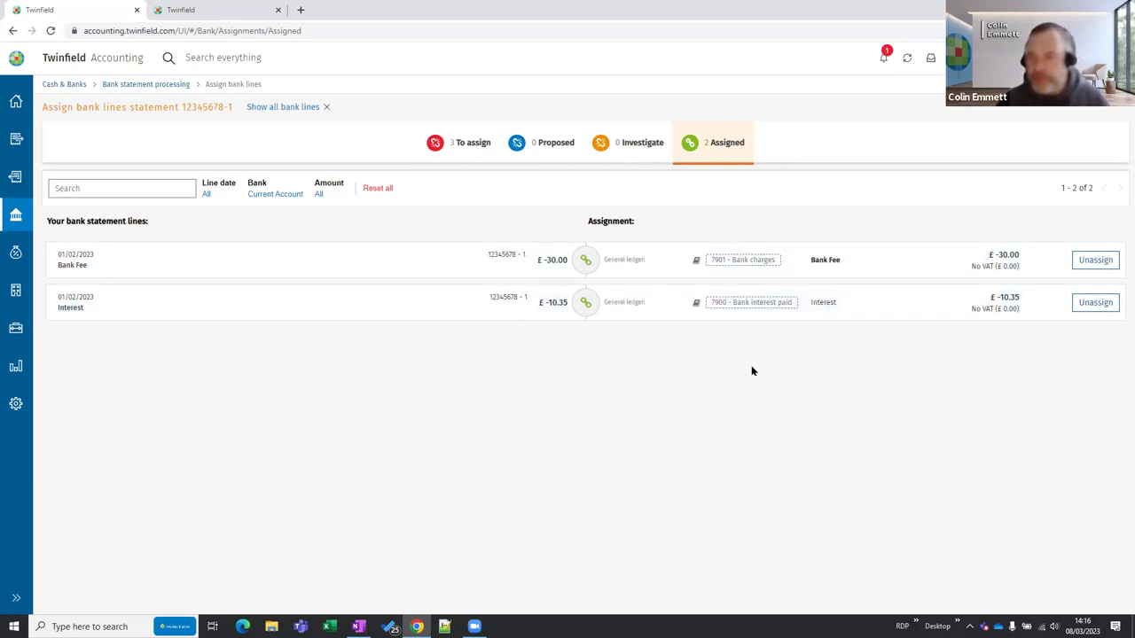
left_click(1090, 305)
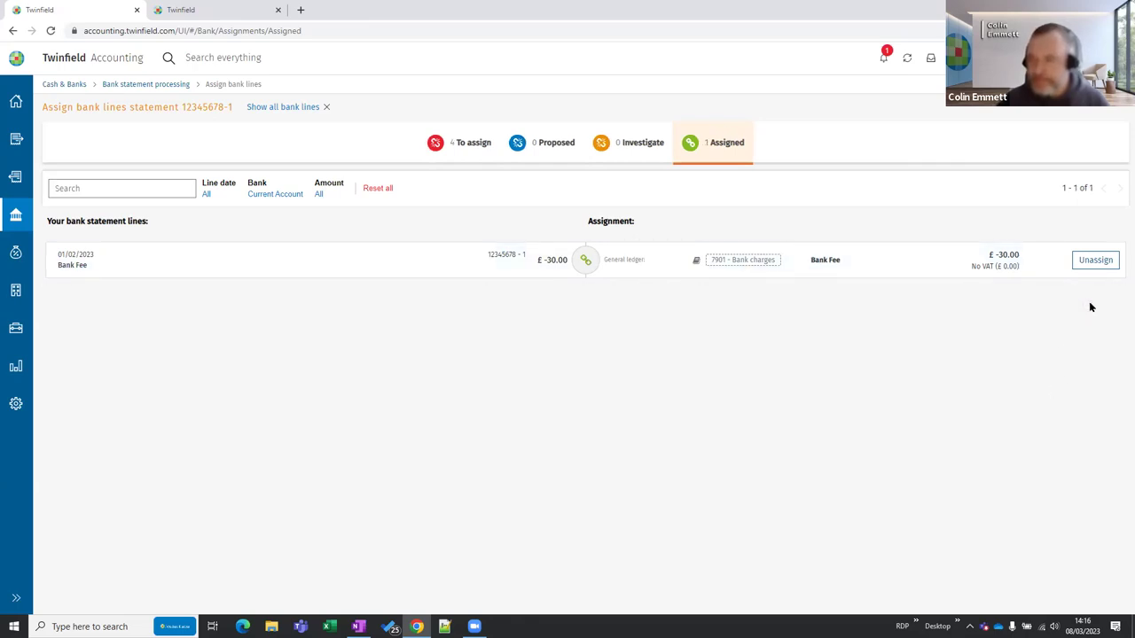
Start a general ledger assignment for the unassigned Interest line and choose account 7901 - Bank charges
left_click(454, 151)
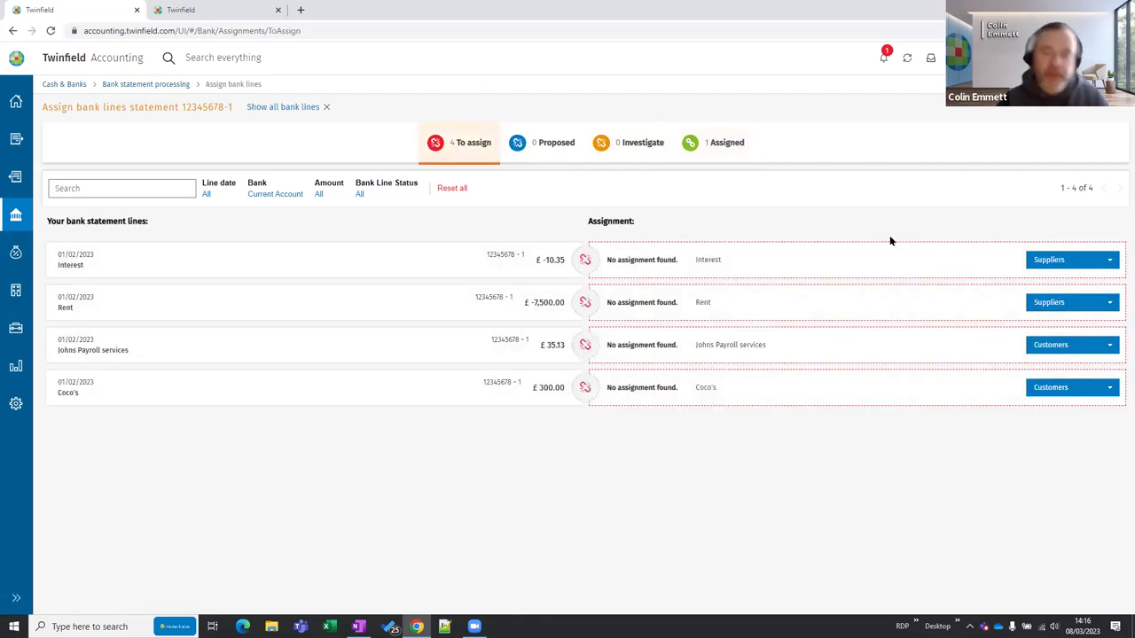
left_click(1109, 260)
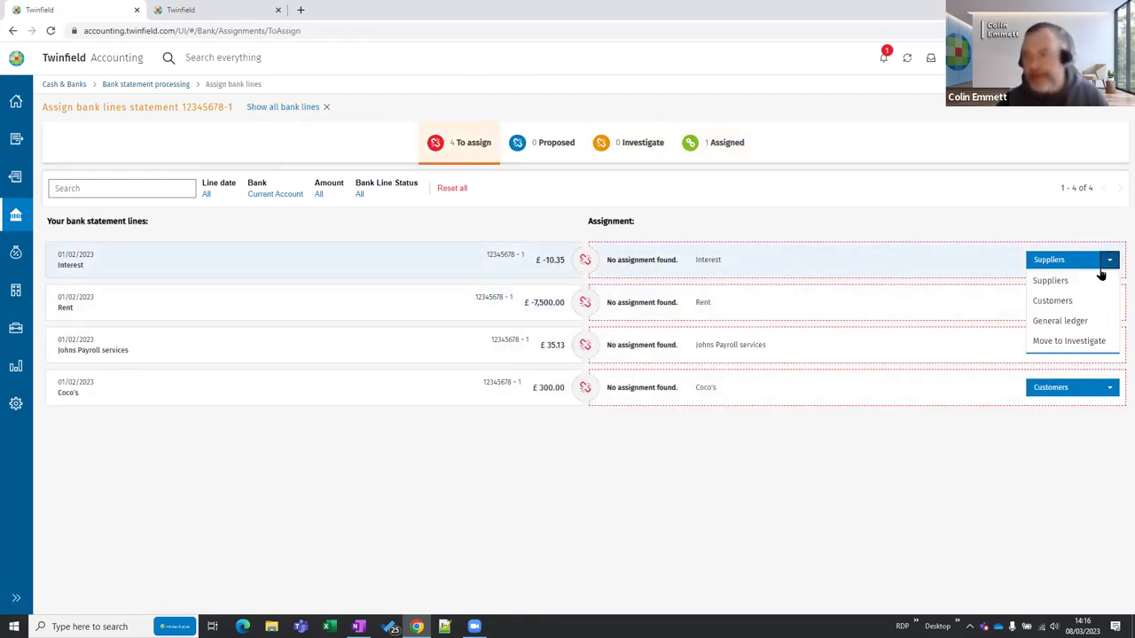
left_click(1057, 323)
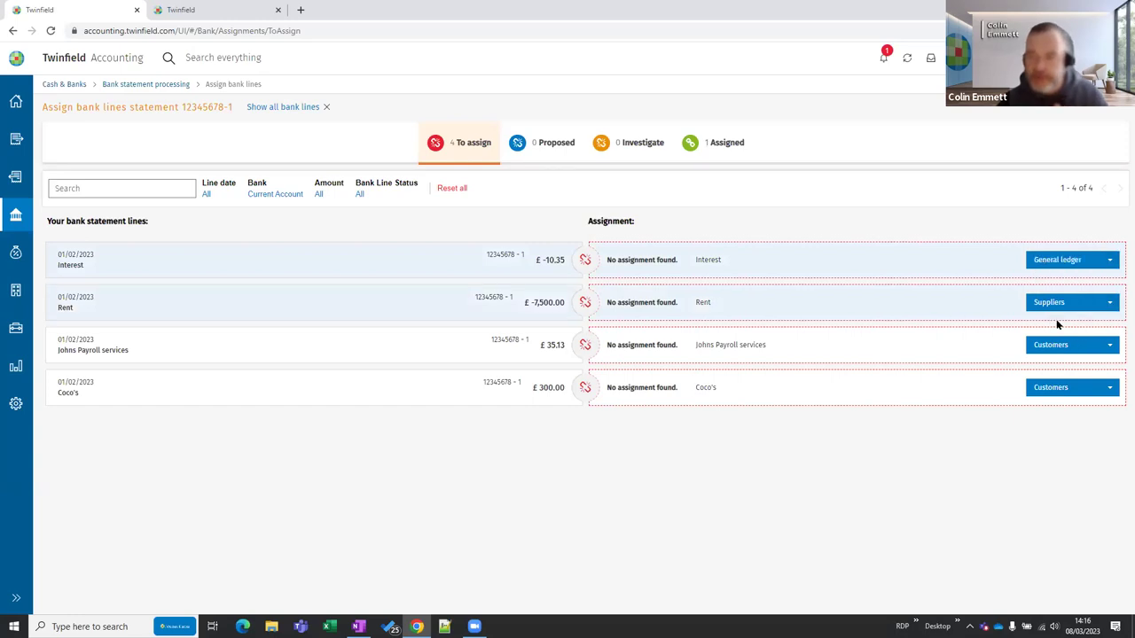
left_click(621, 155)
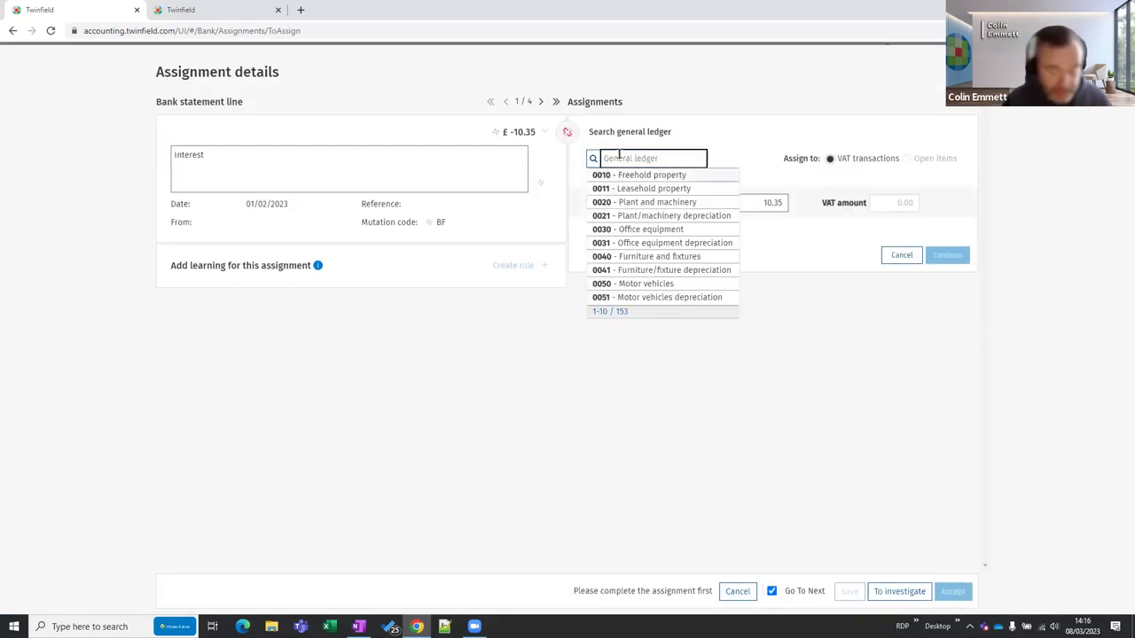
type("bank chga")
key("BackSpace")
key("BackSpace")
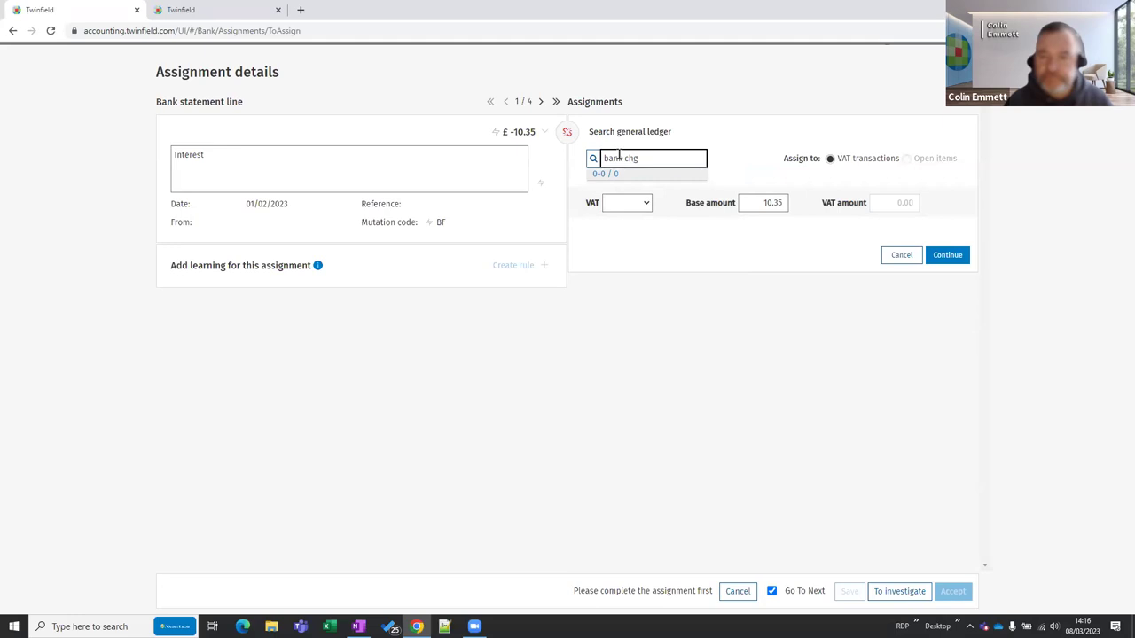
type("arg")
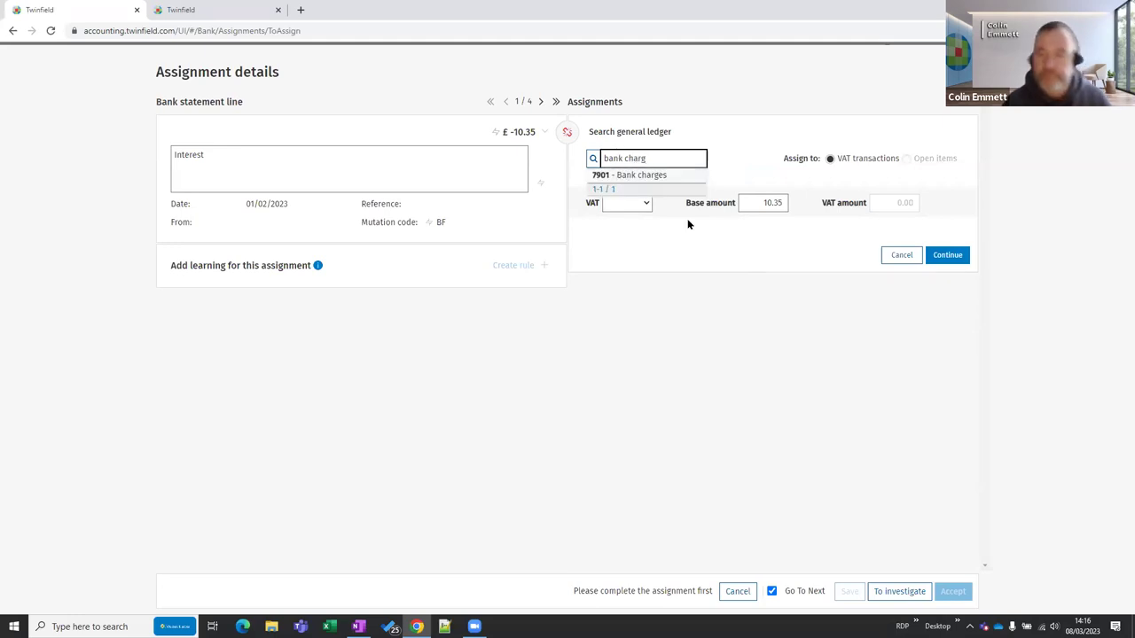
left_click(635, 175)
Set the Interest assignment's cost center to CC1000 - Northern Office, leaving the project or asset empty
left_click(654, 185)
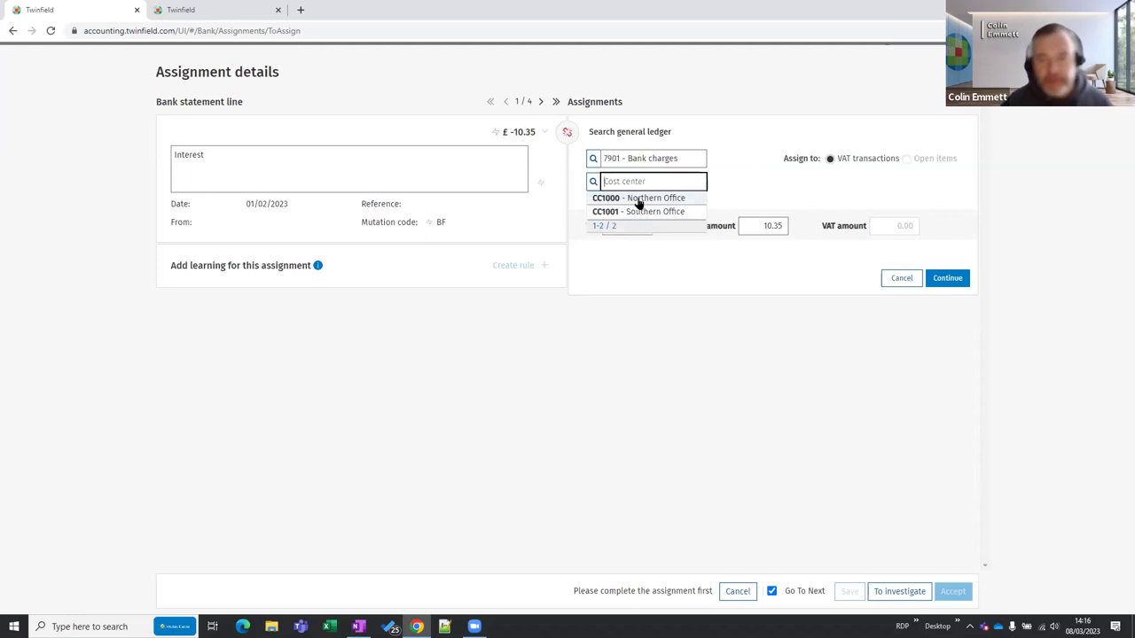
left_click(639, 199)
left_click(631, 205)
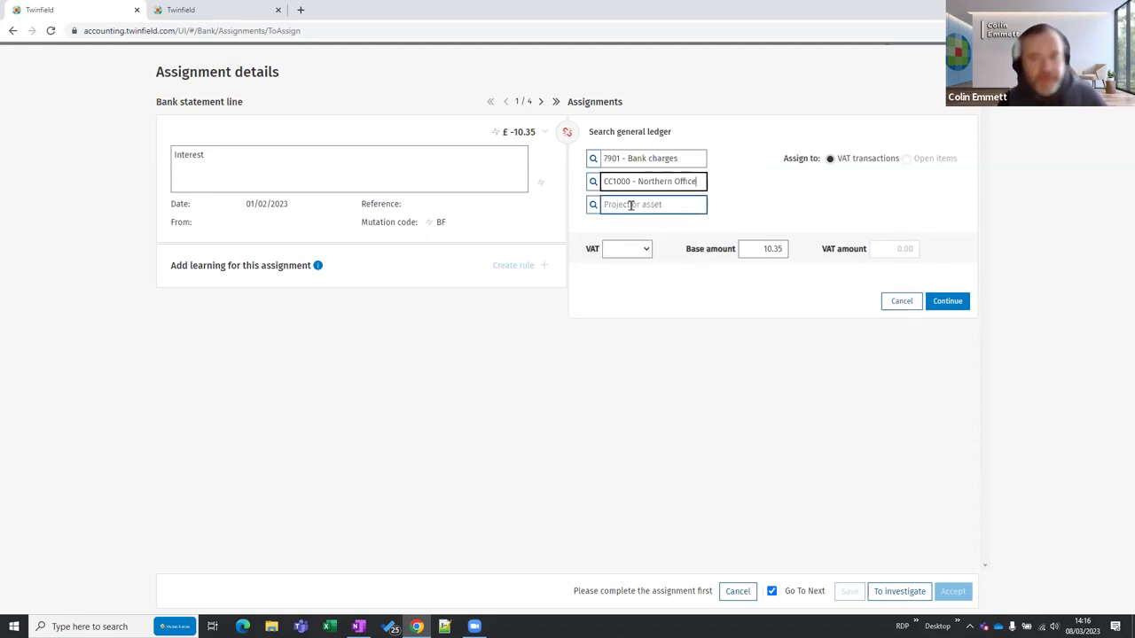
left_click(681, 259)
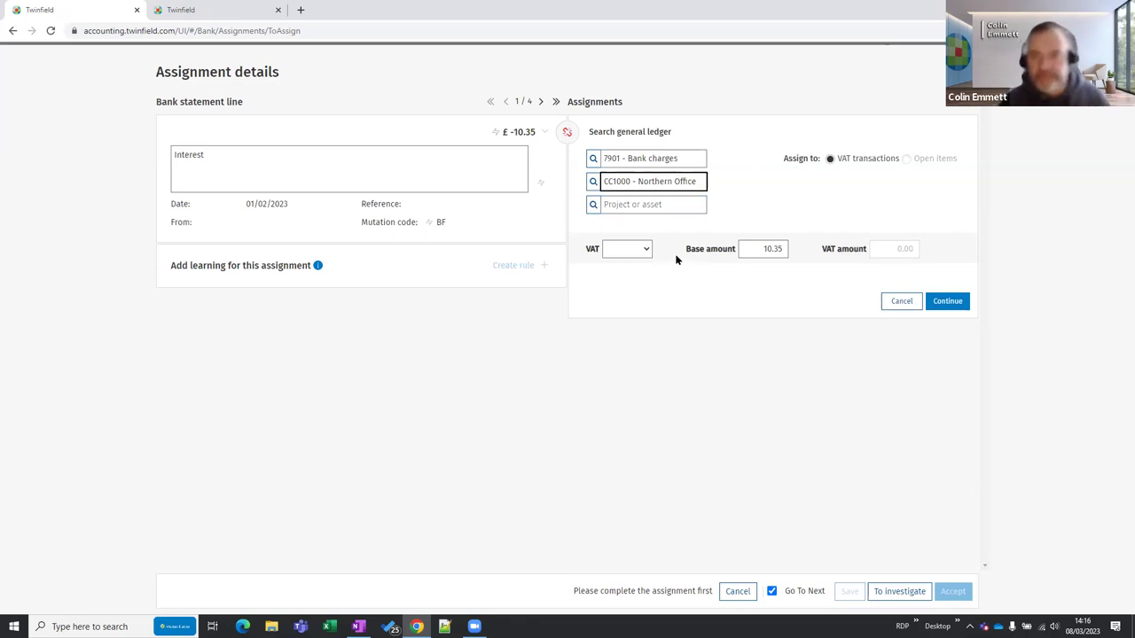
Complete the Interest line's assignment to 7901 - Bank charges with cost center CC1000 - Northern Office and accept it
left_click(946, 302)
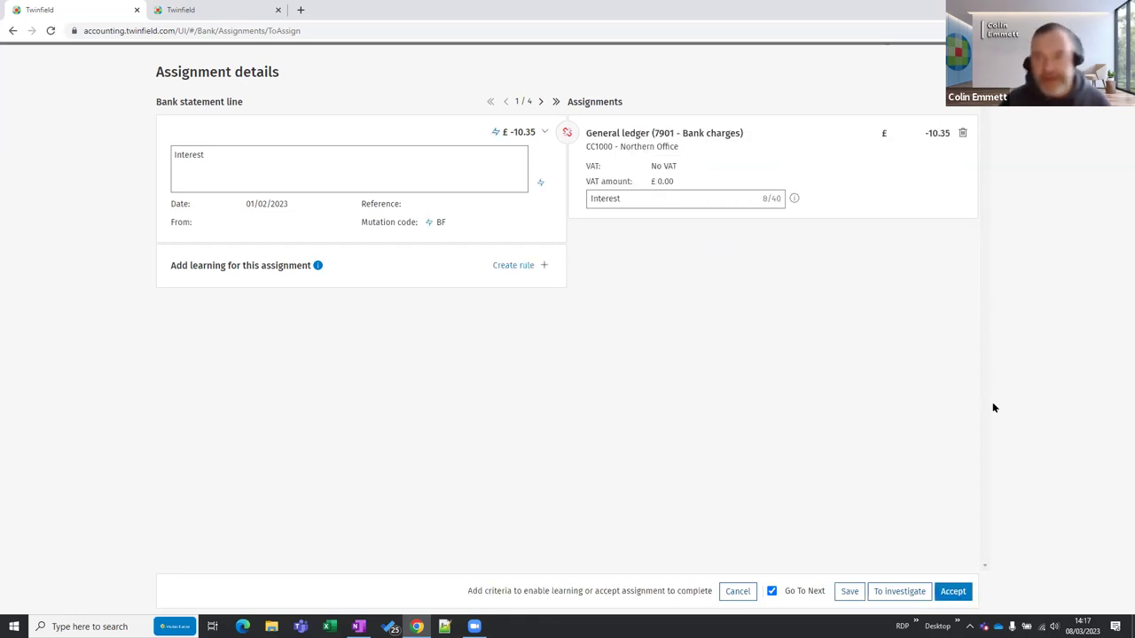
left_click(953, 594)
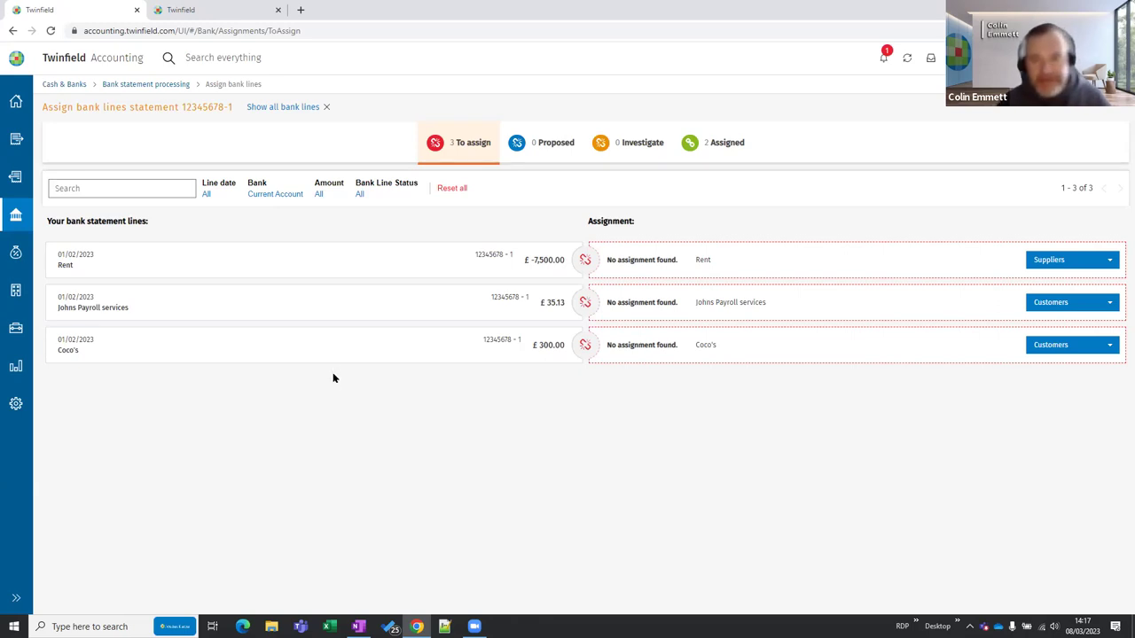
Start a customer assignment for the Johns Payroll services line, searching its invoices for "john" with dates up to 31/03/2023
left_click(89, 301)
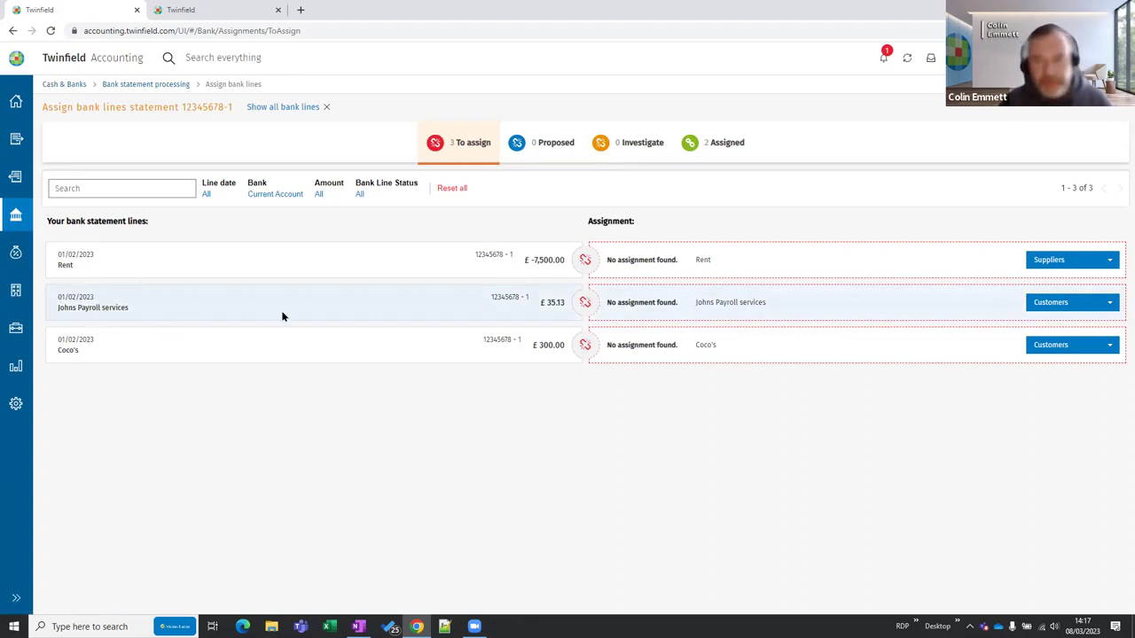
left_click(1069, 302)
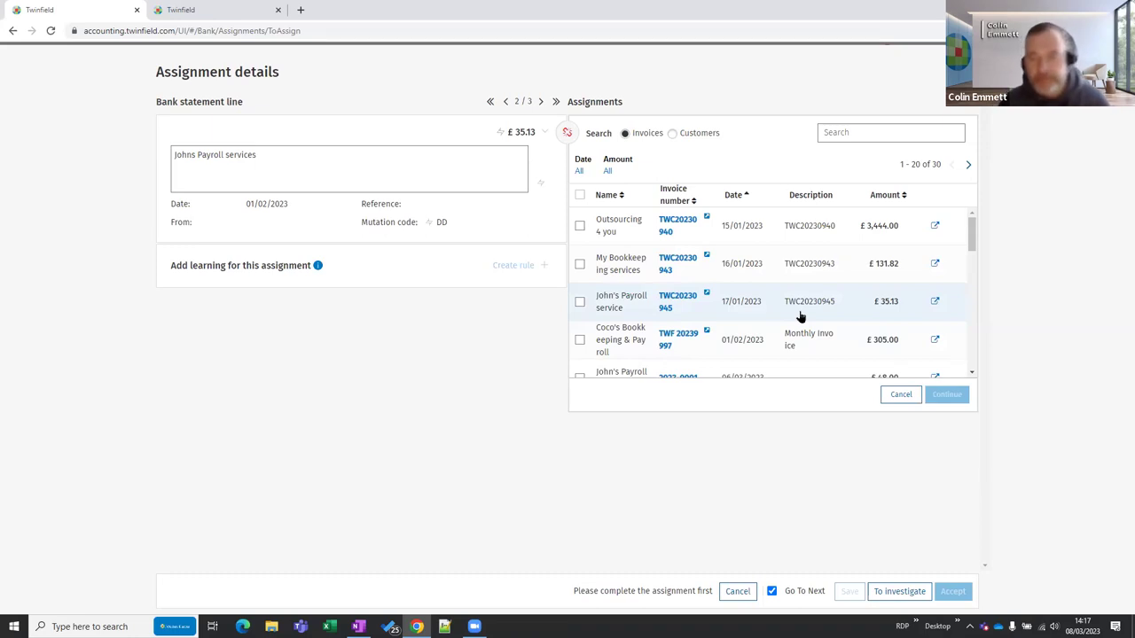
left_click(867, 133)
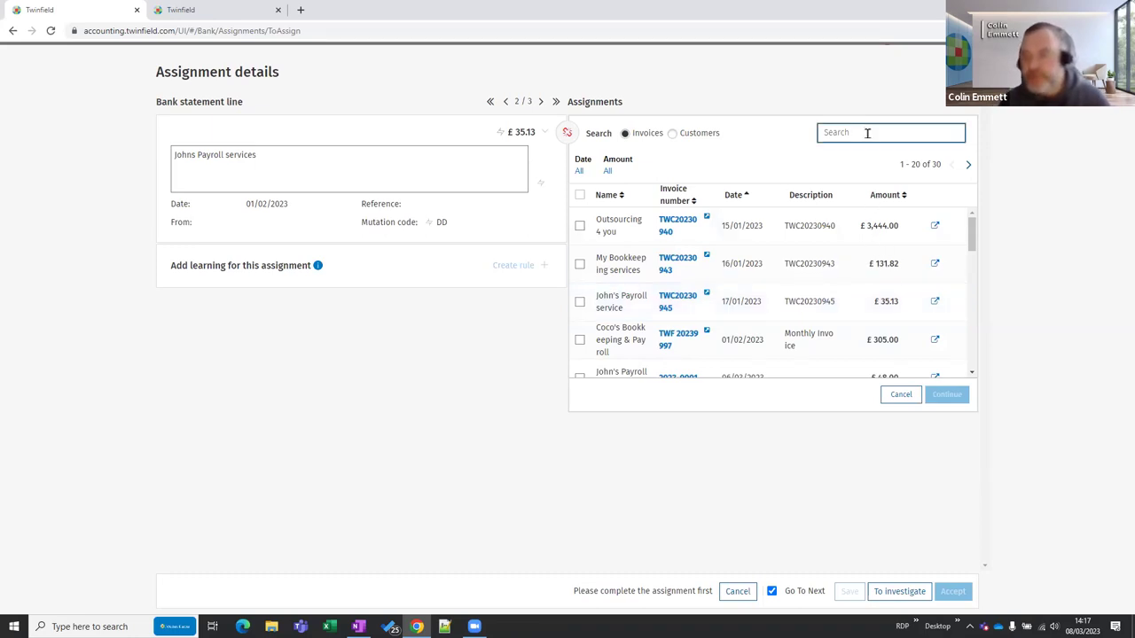
type("john")
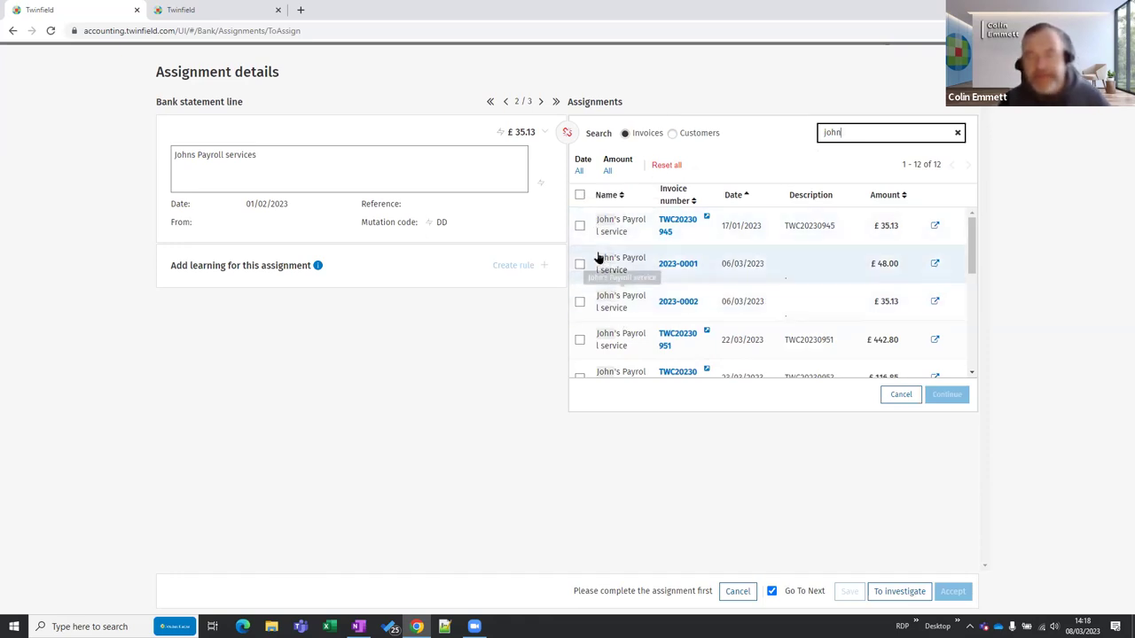
left_click(578, 172)
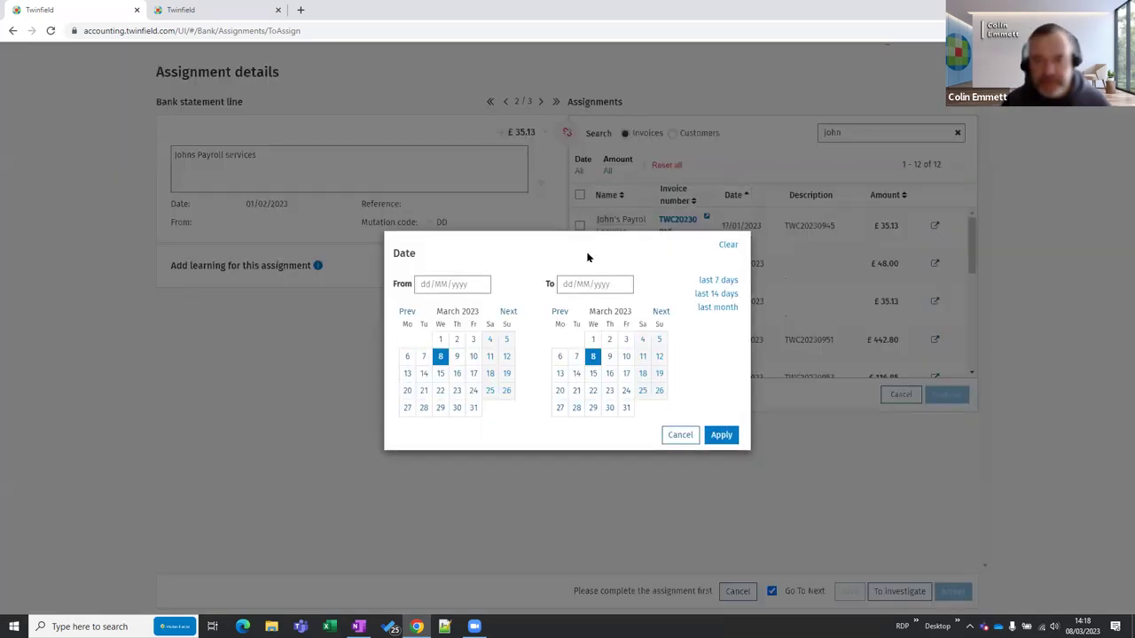
left_click(626, 410)
left_click(719, 435)
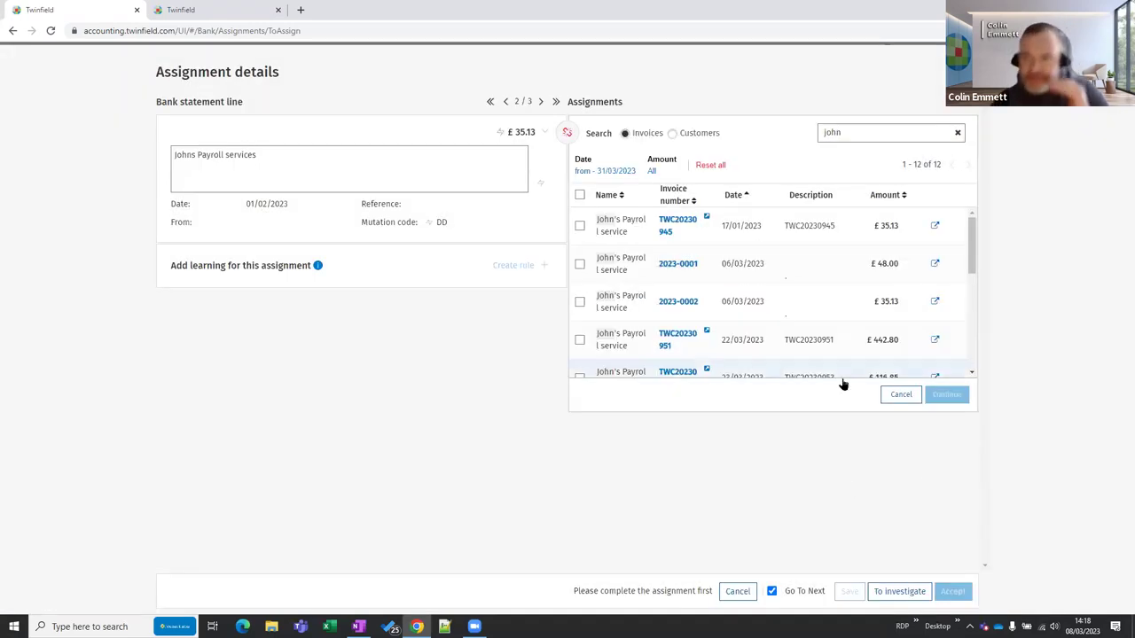
View the £48.00 invoice document and the sales entry of the £35.13 invoice dated 17/01/2023, closing each
left_click(676, 266)
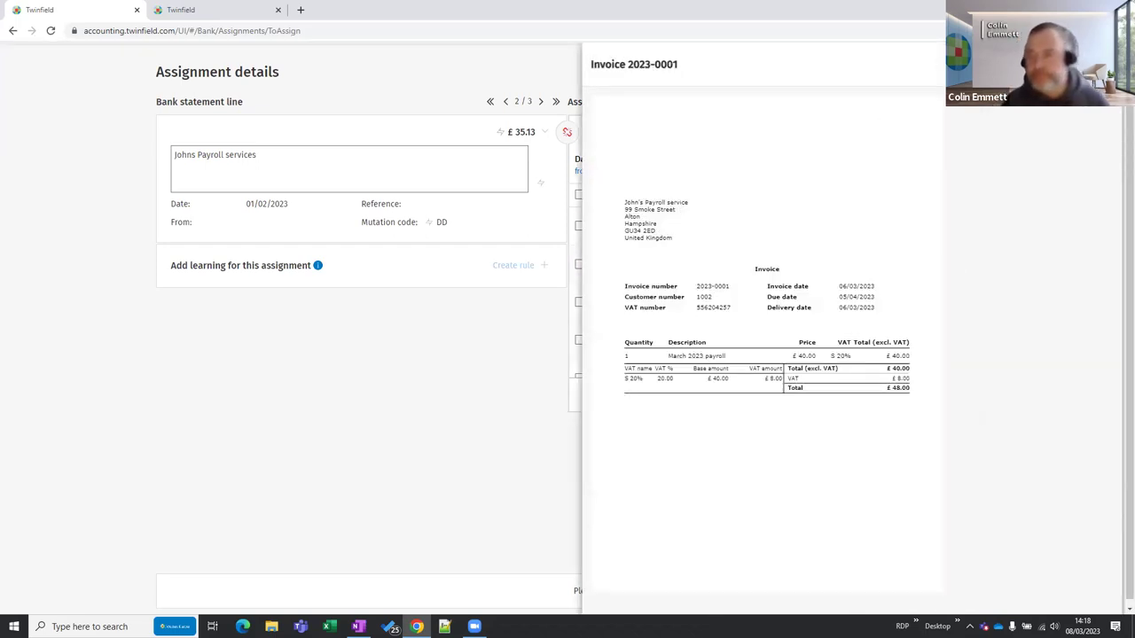
key("Escape")
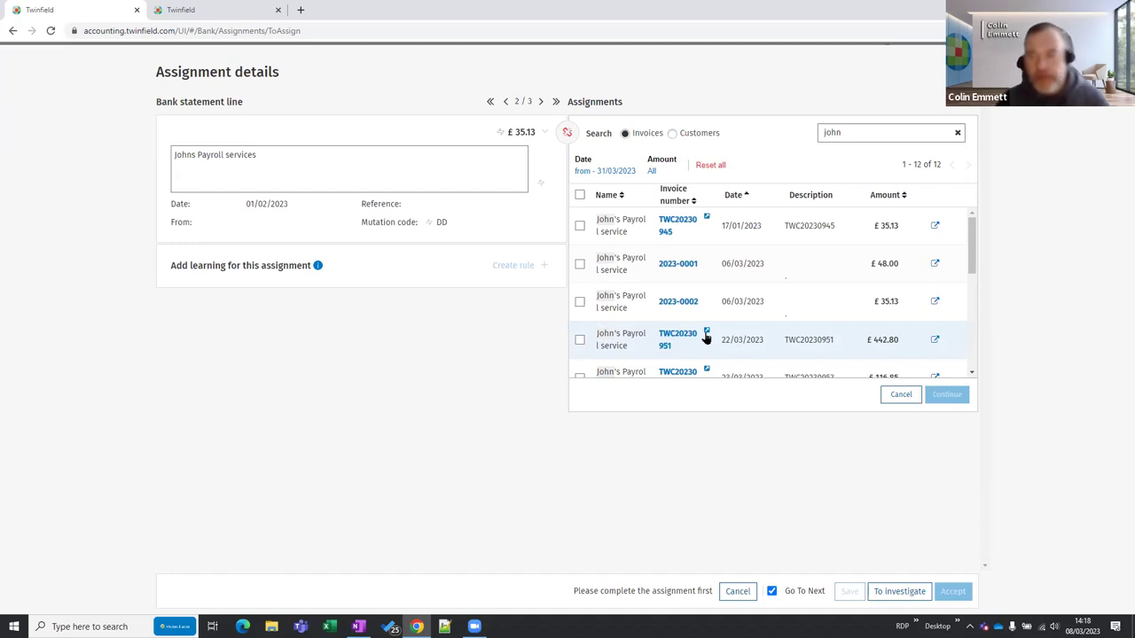
left_click(936, 227)
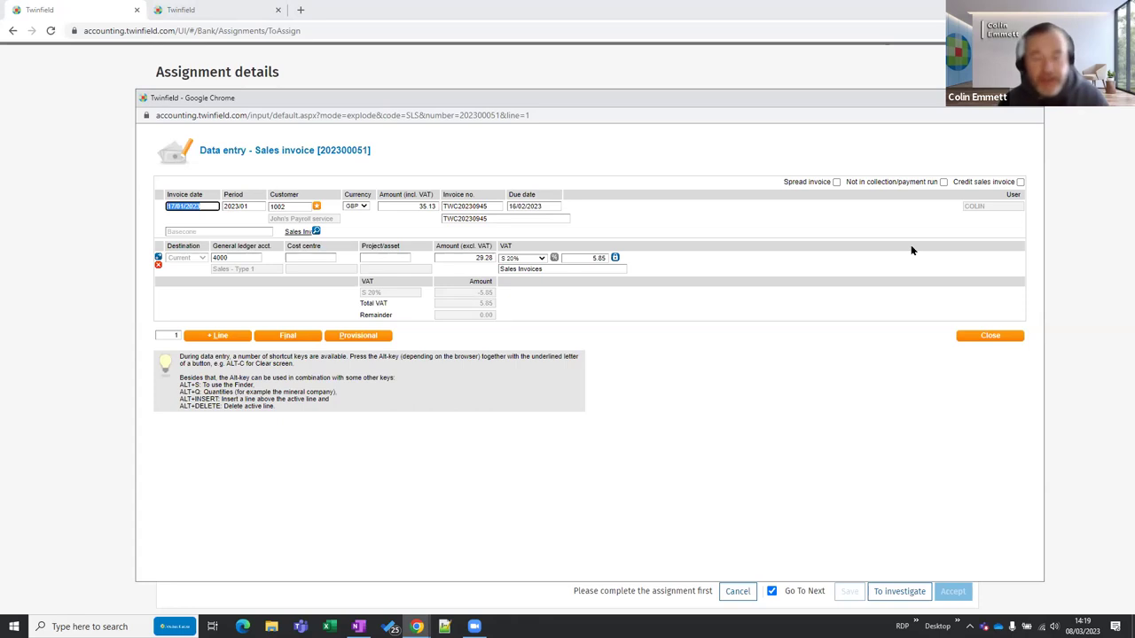
left_click(973, 338)
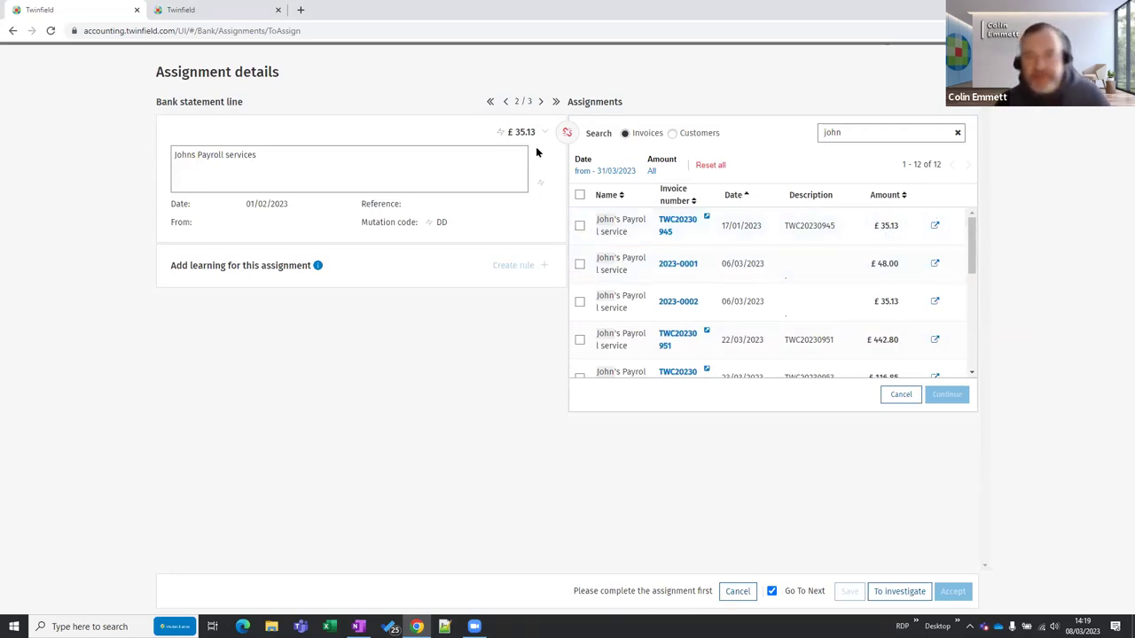
Assign the £35.13 invoice dated 17/01/2023 and accept it with a whole-company rule matching the description "Johns Payroll services"
left_click(580, 227)
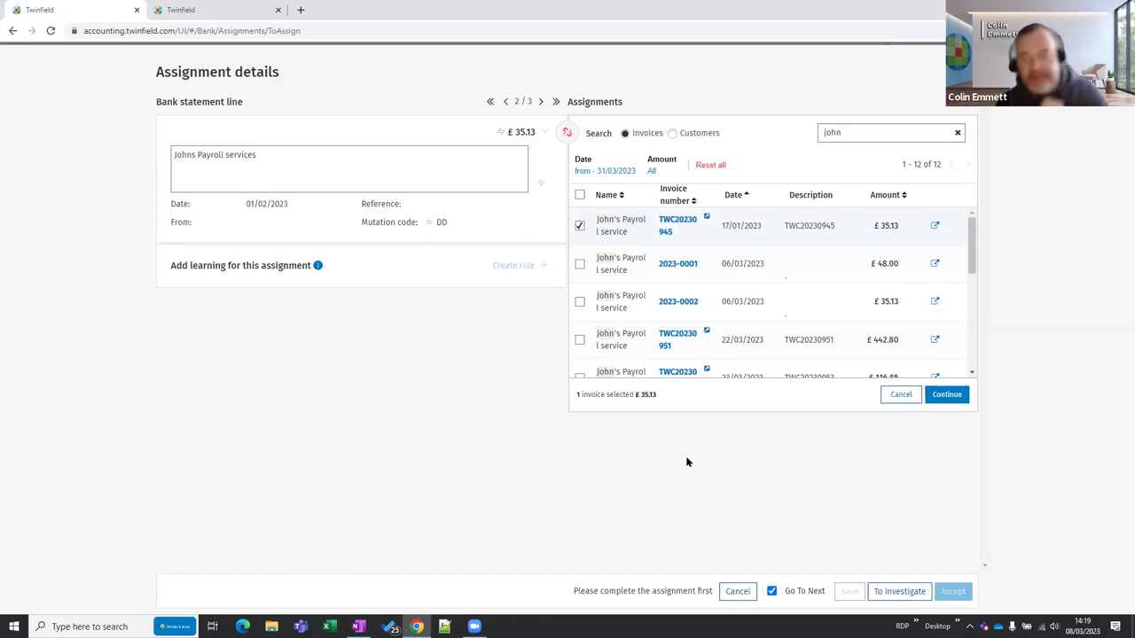
left_click(947, 396)
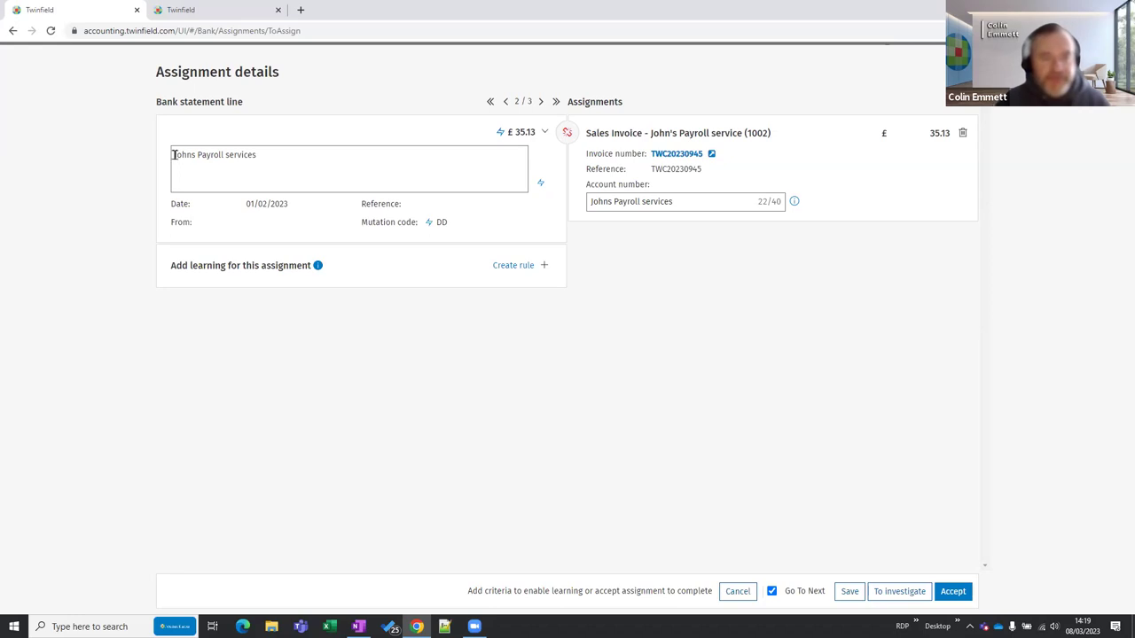
left_click_drag(175, 155, 267, 162)
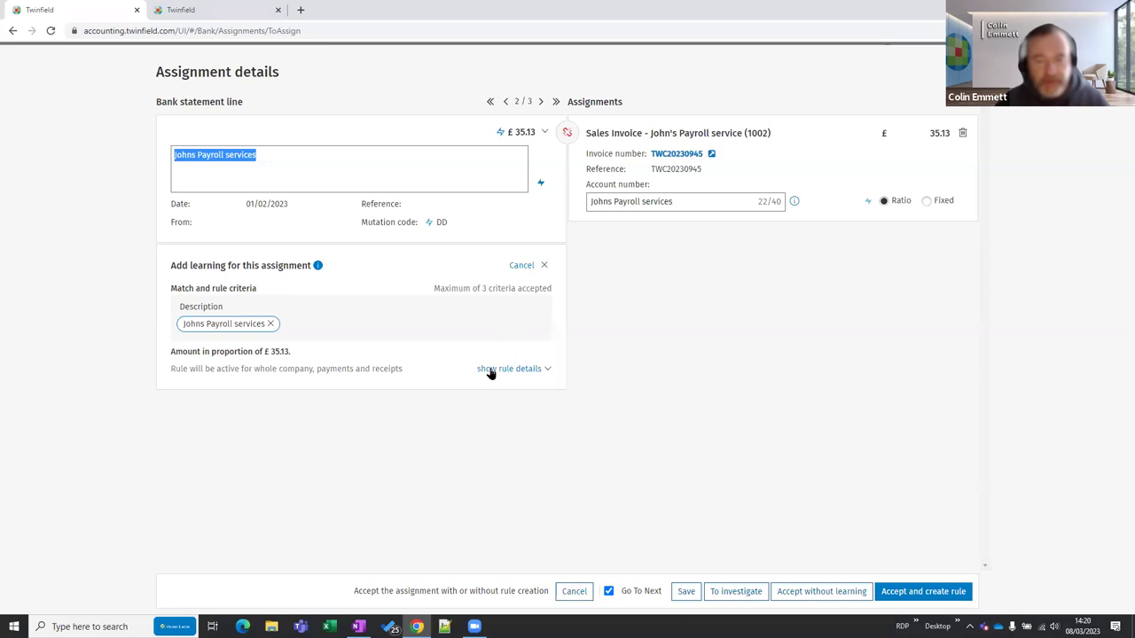
left_click(523, 371)
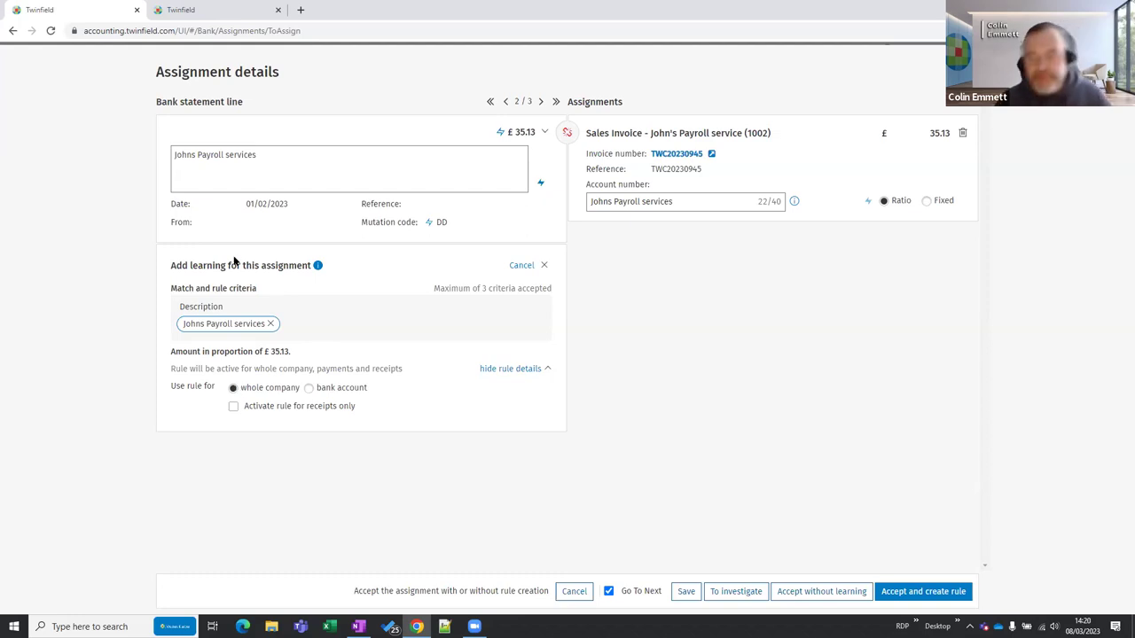
left_click(915, 599)
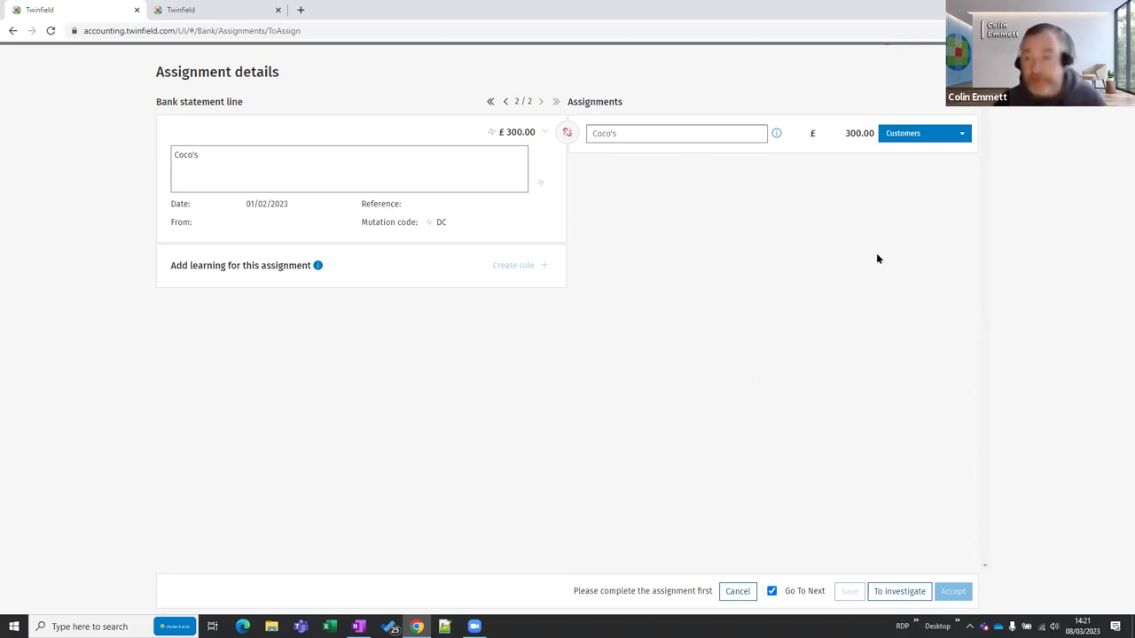
Search the customer invoices for "coco" and assign the £305.00 Coco's Bookkeeping & Payroll invoice to the Coco's line
left_click(914, 136)
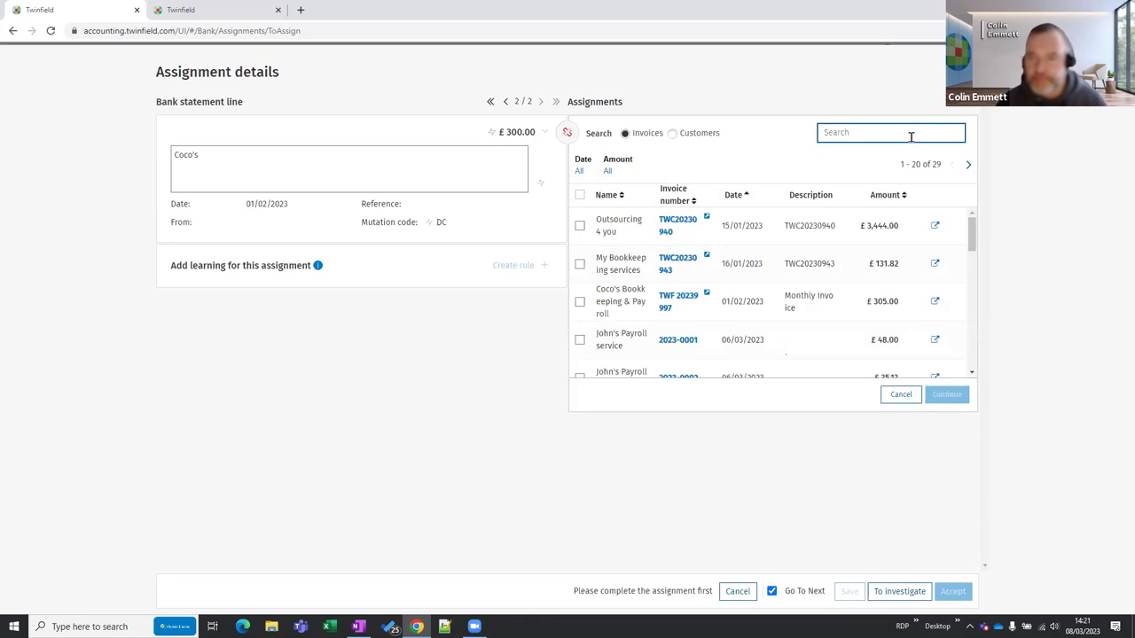
left_click(869, 134)
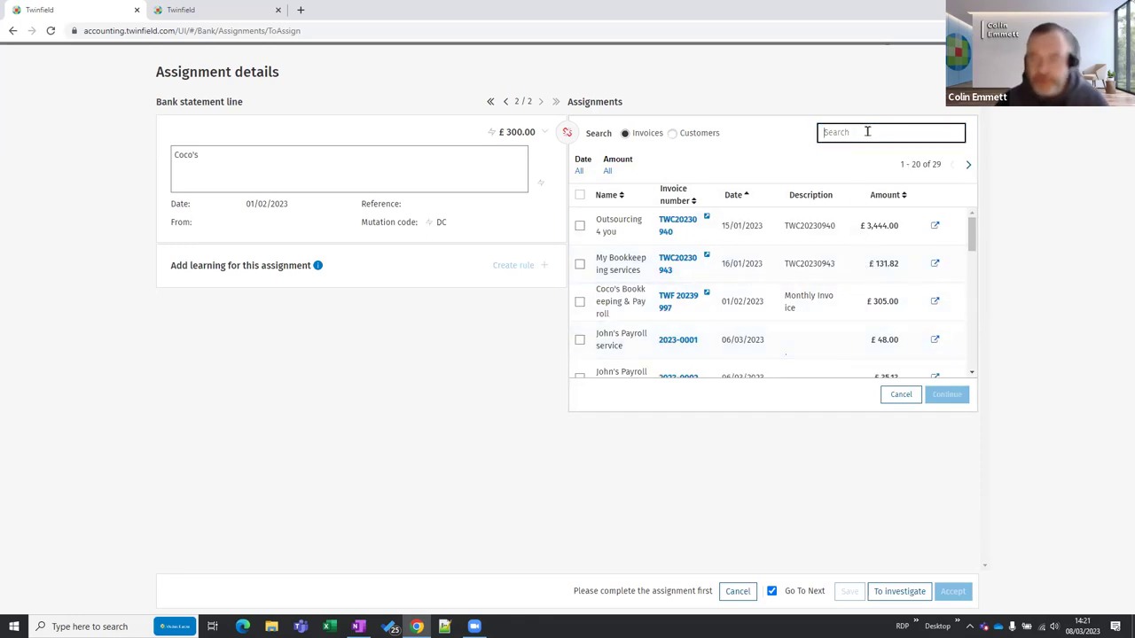
type("coco")
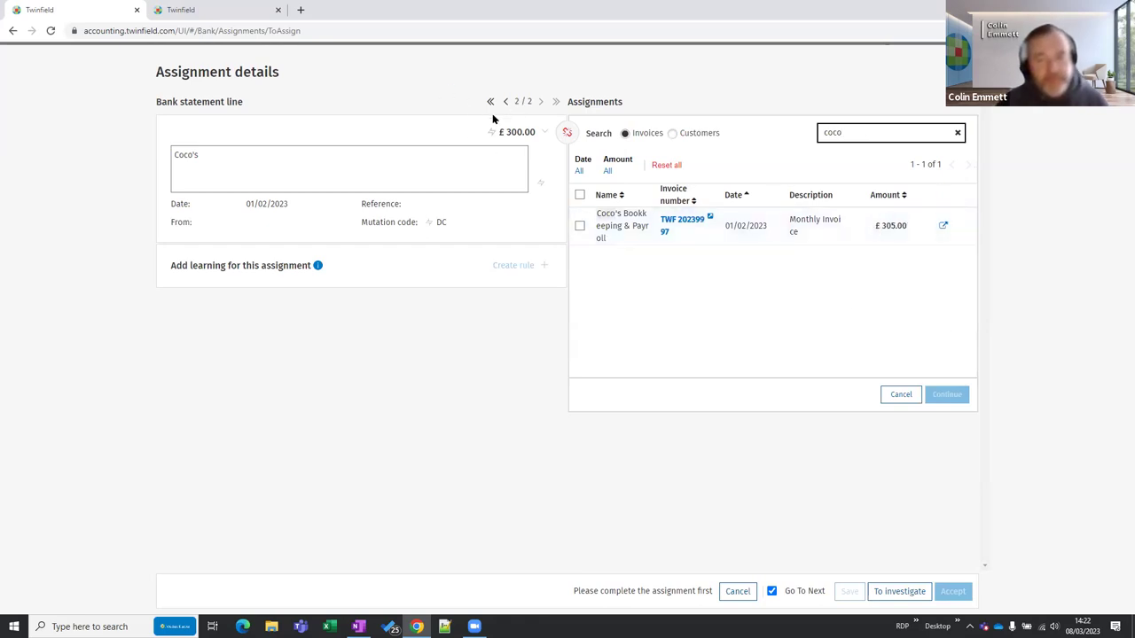
left_click(580, 227)
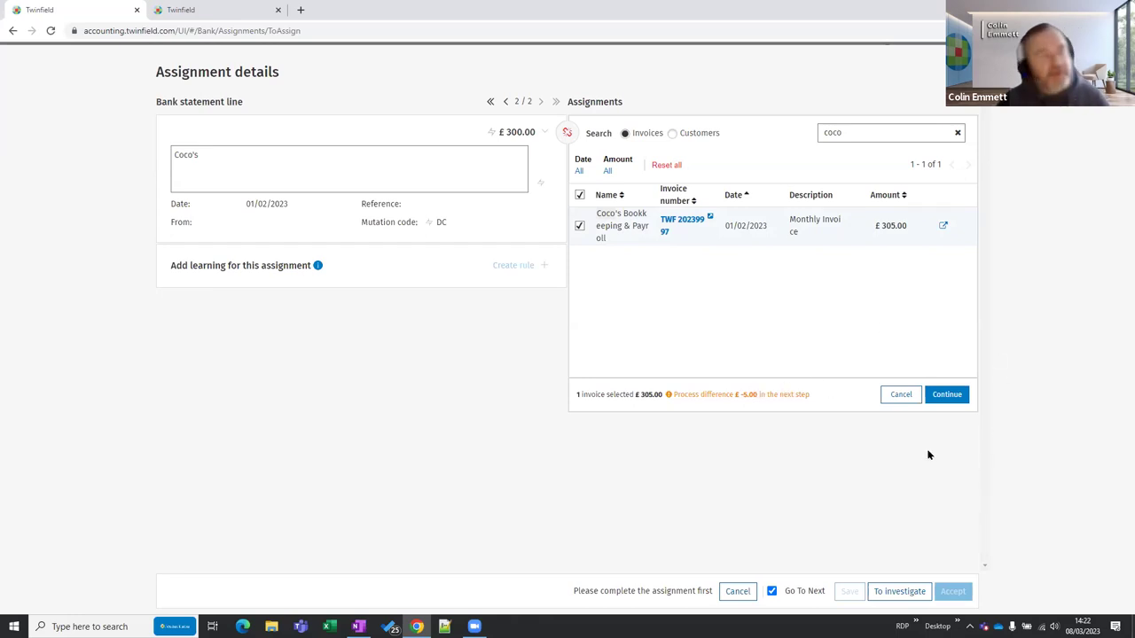
left_click(945, 395)
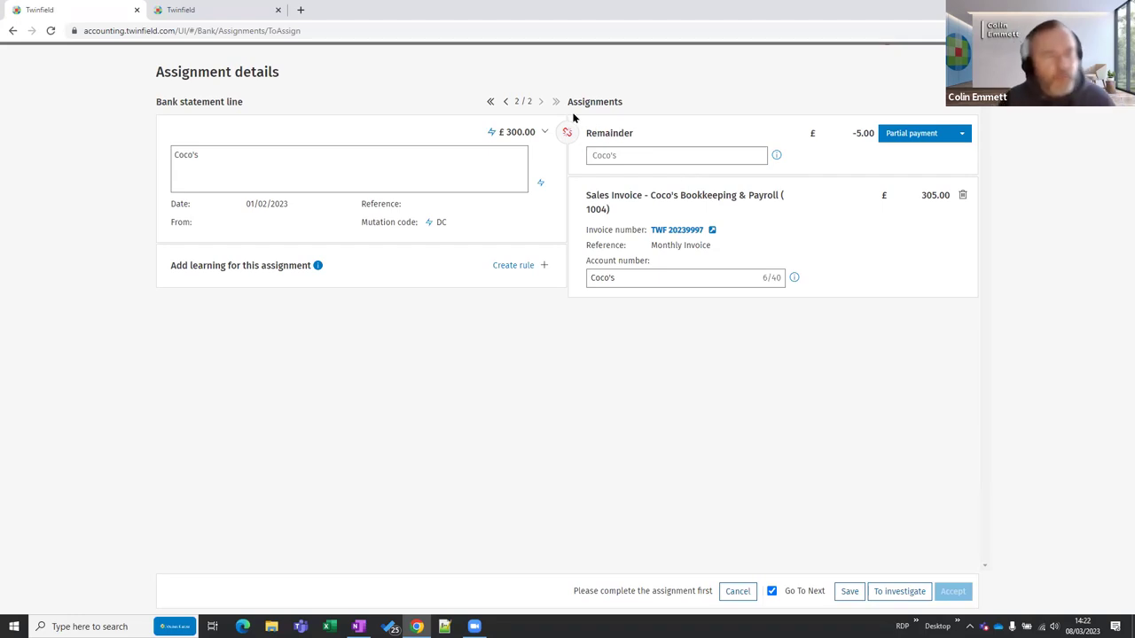
Assign the Coco's line's £-5.00 remainder to general ledger account 7901 - Bank charges and accept the assignment
left_click(964, 134)
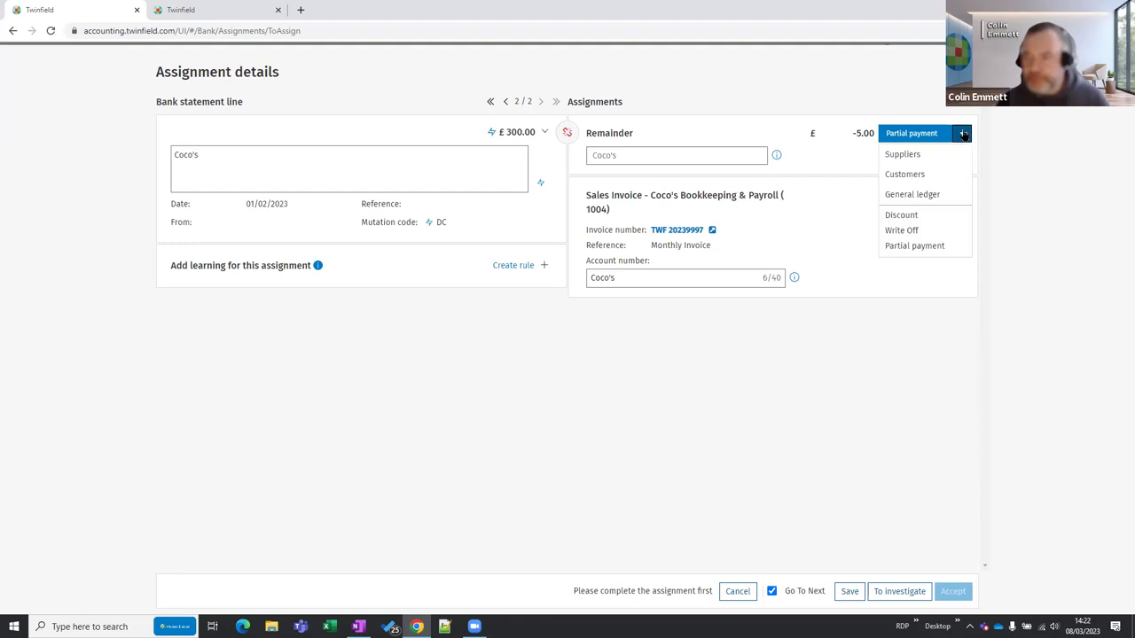
left_click(911, 195)
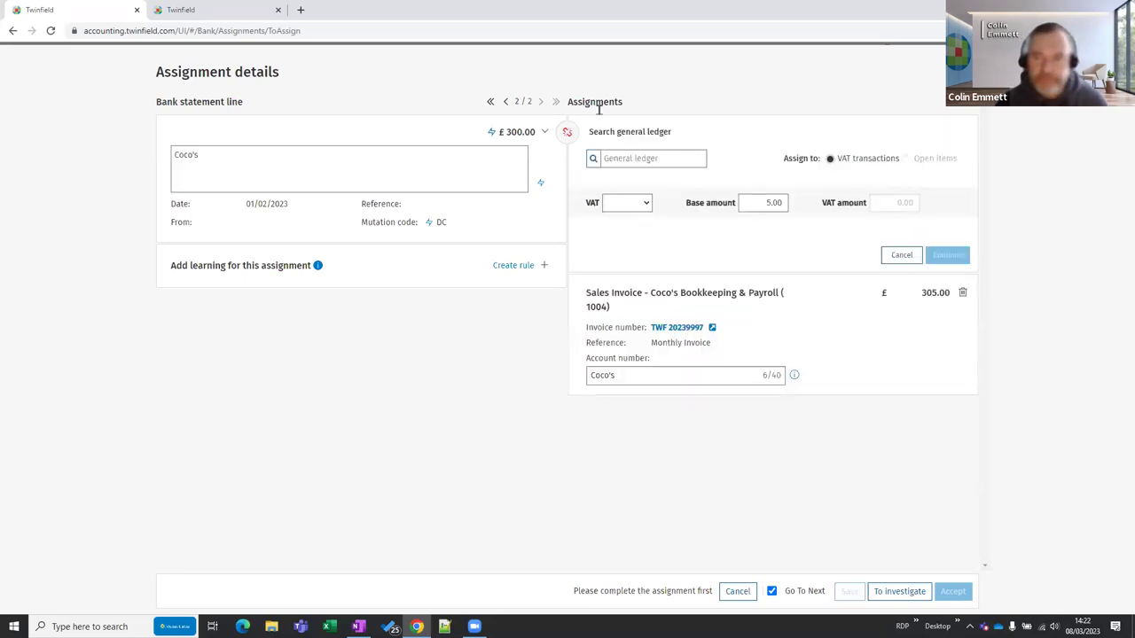
left_click(649, 157)
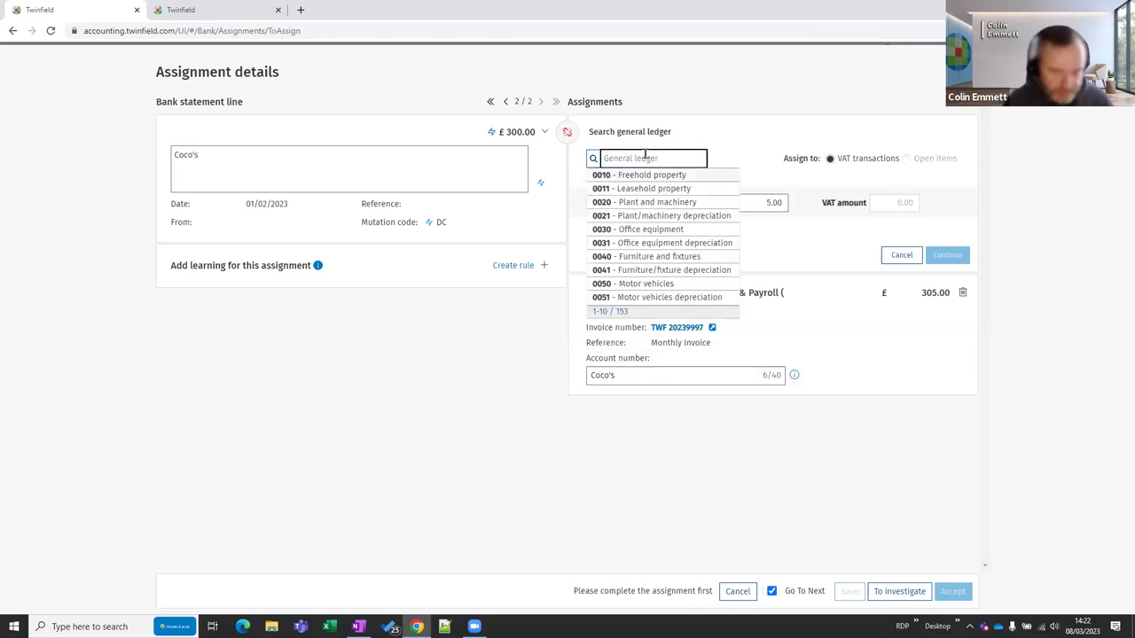
type("bank charg")
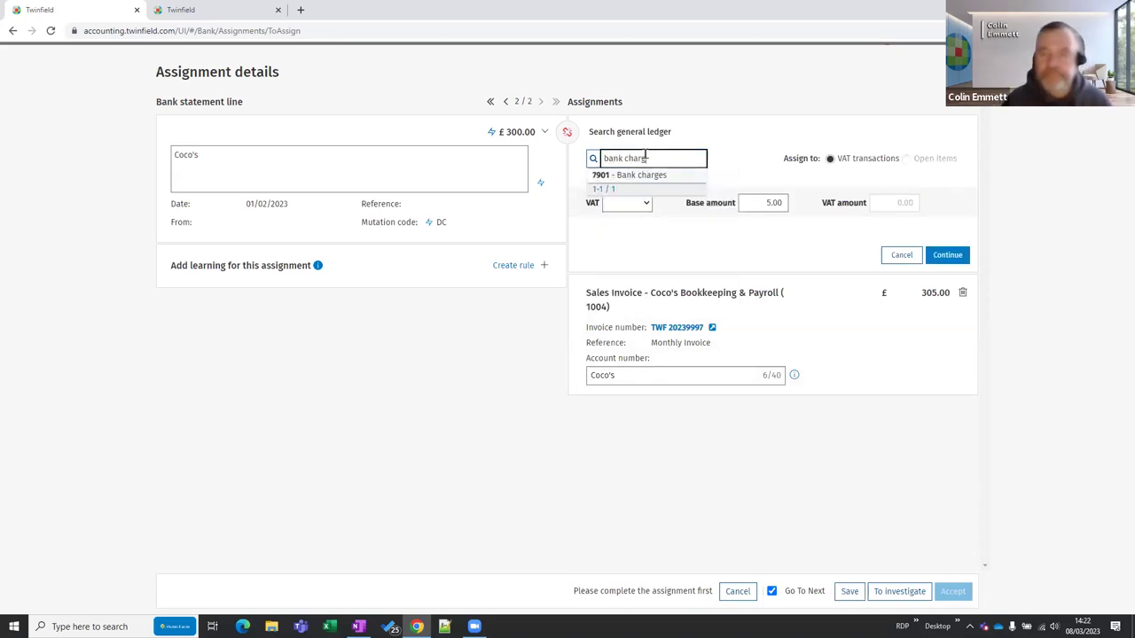
left_click(634, 175)
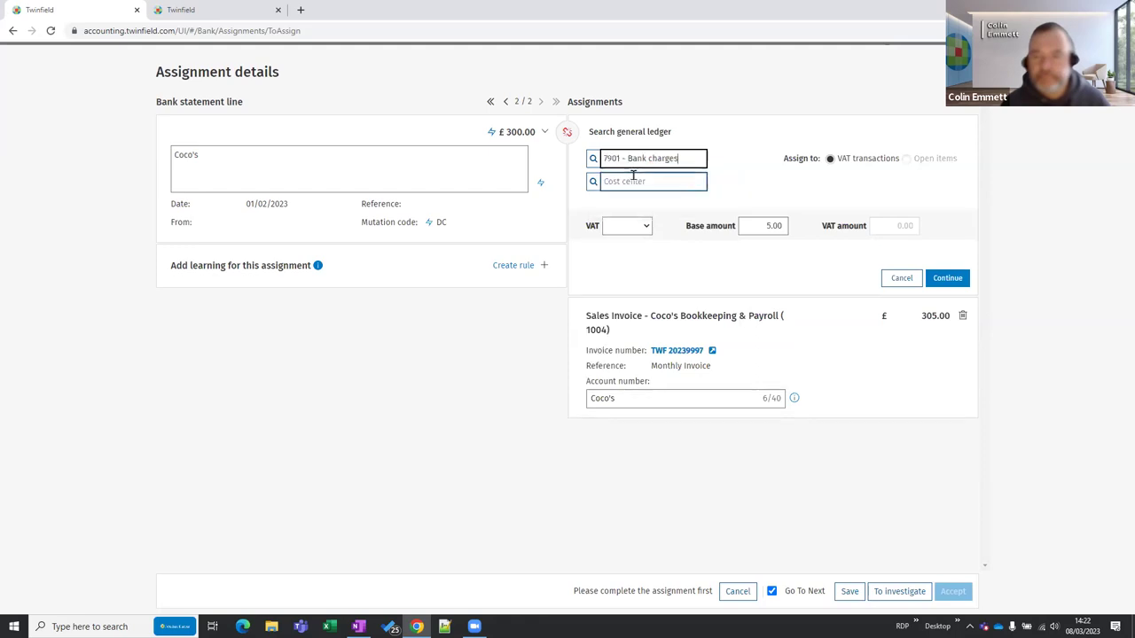
left_click(948, 277)
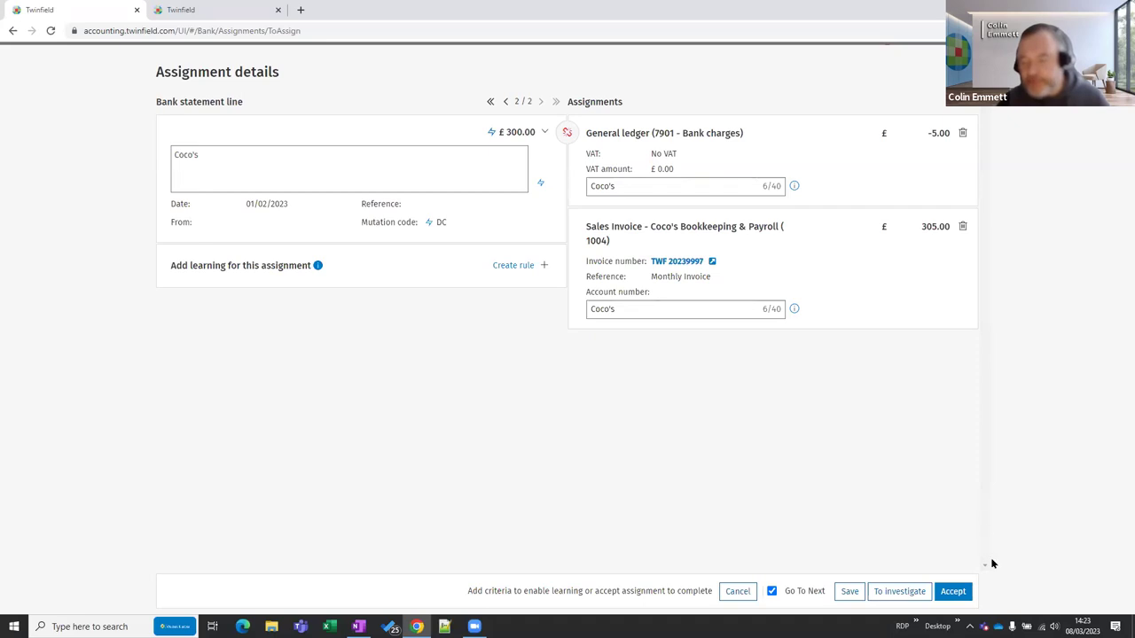
left_click(953, 593)
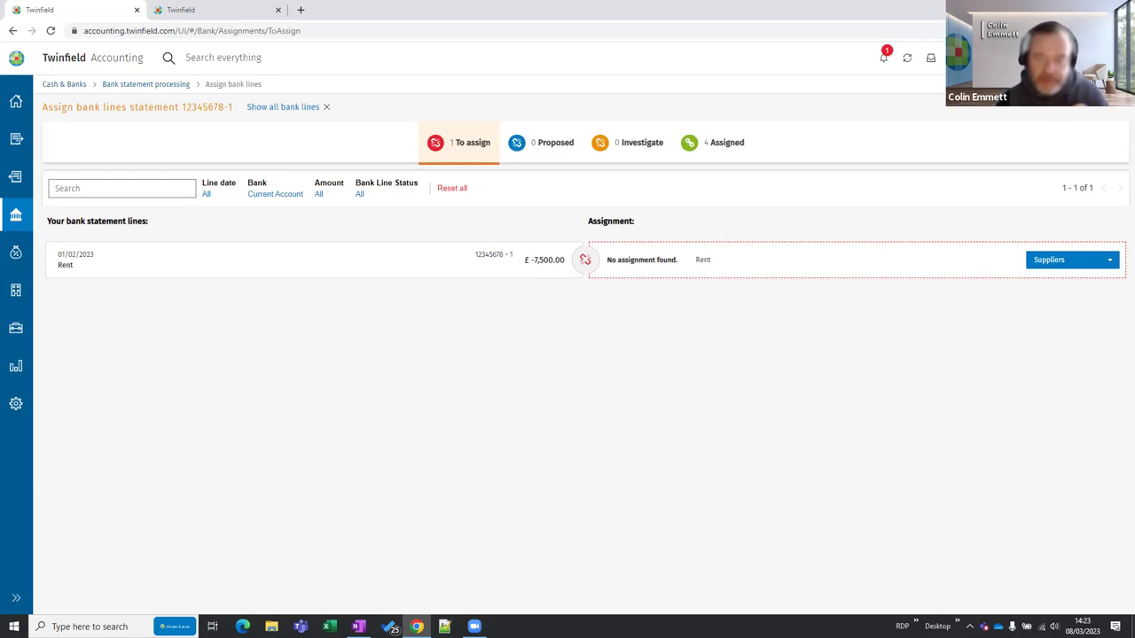
Reopen the outstanding Current Account statement from bank statement processing and show the bank lines of all statements
left_click(11, 213)
left_click(193, 151)
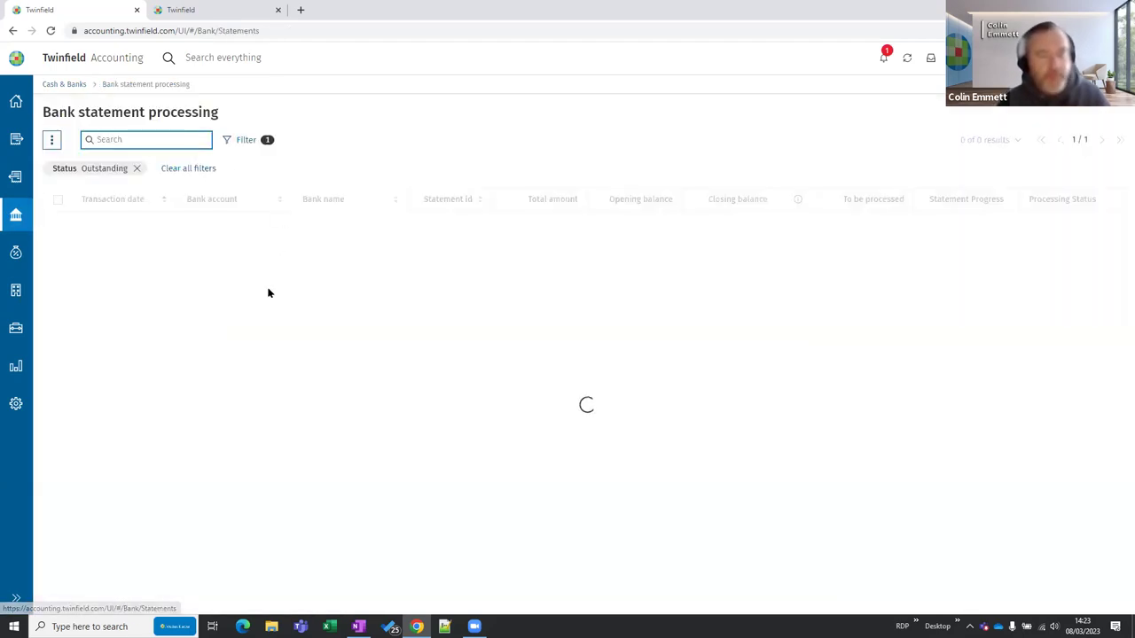
left_click(222, 224)
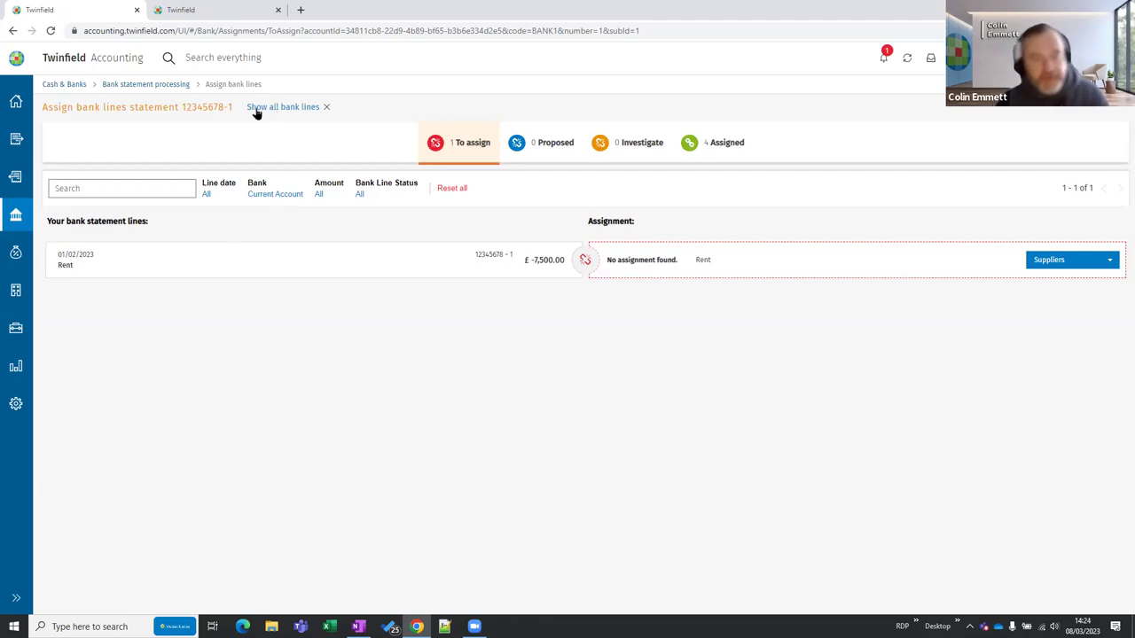
left_click(305, 107)
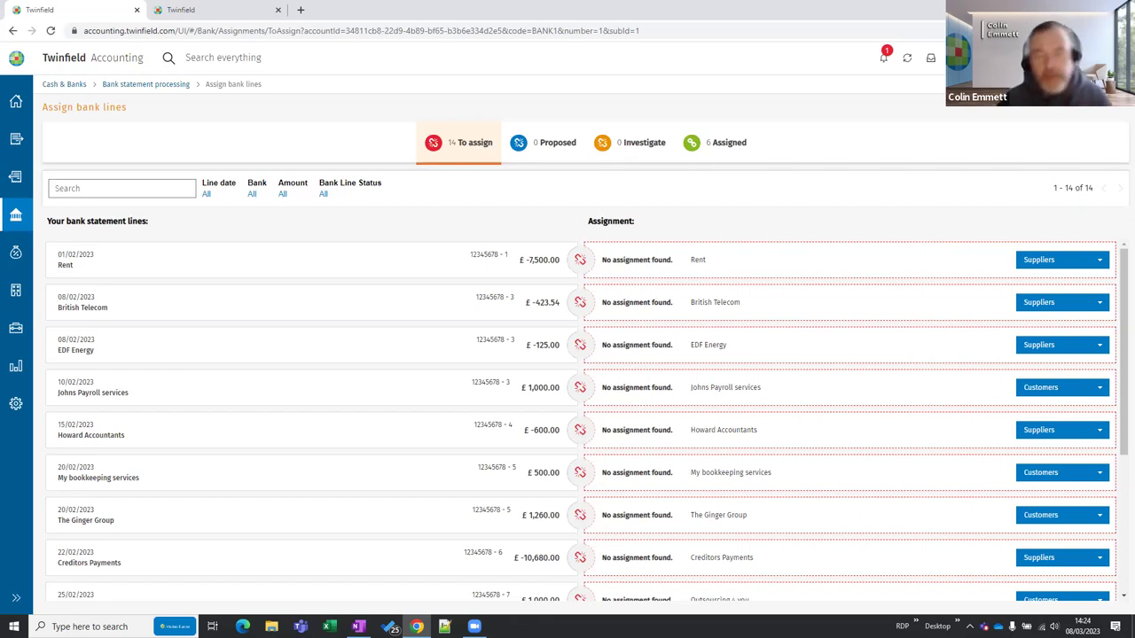
Filter the bank lines to amounts from £-99,999 to £0 to review the payments, and reset the filters
left_click(281, 195)
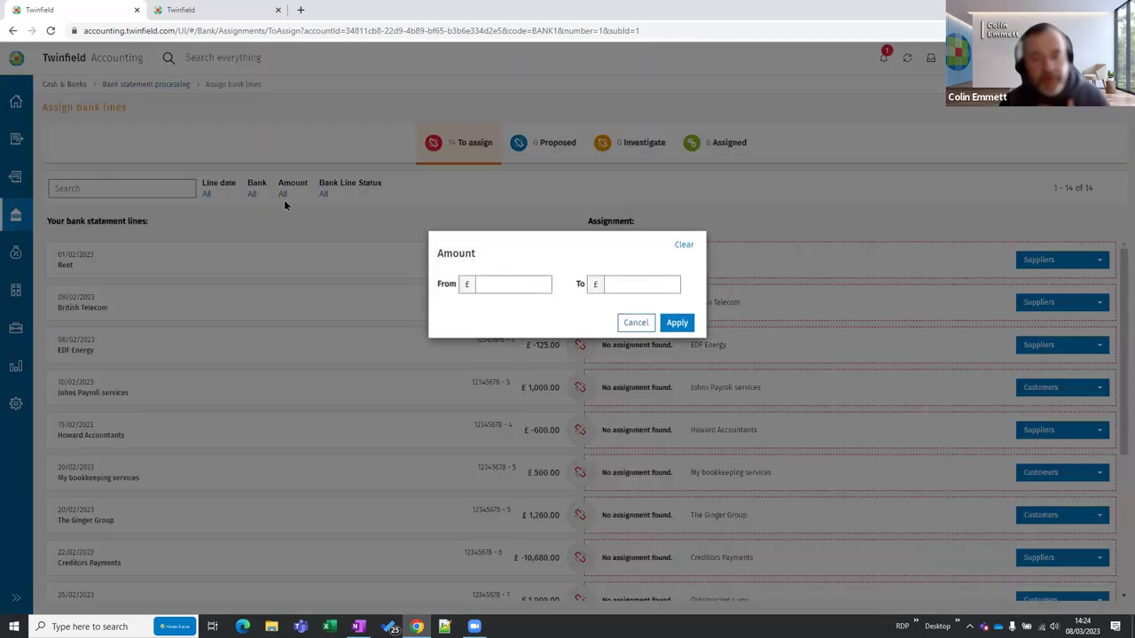
left_click(502, 282)
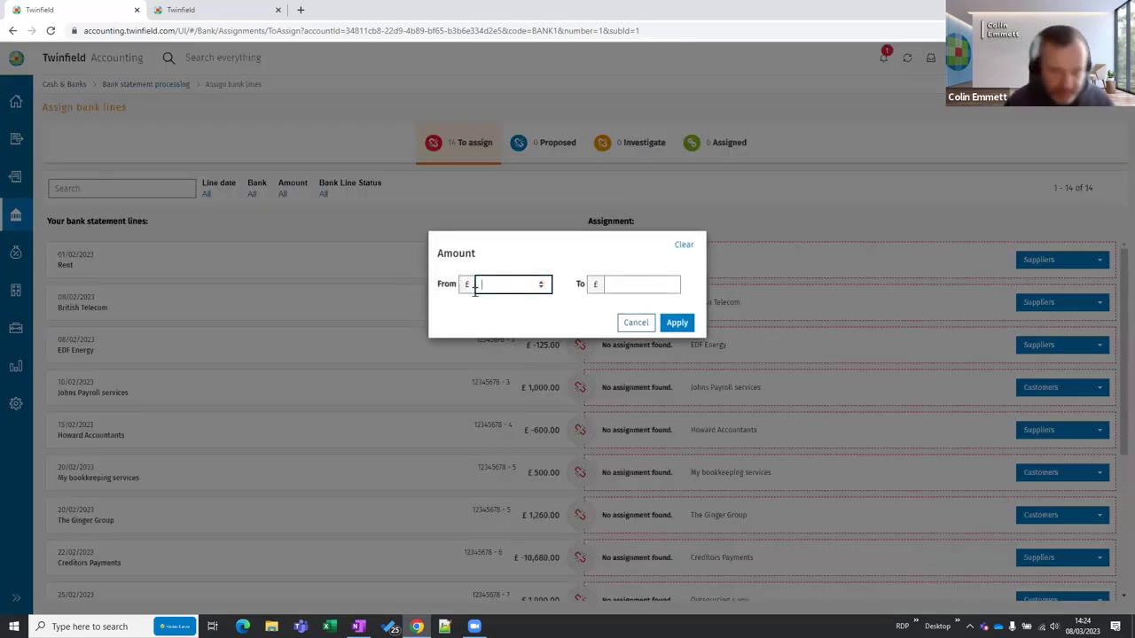
type("-99999")
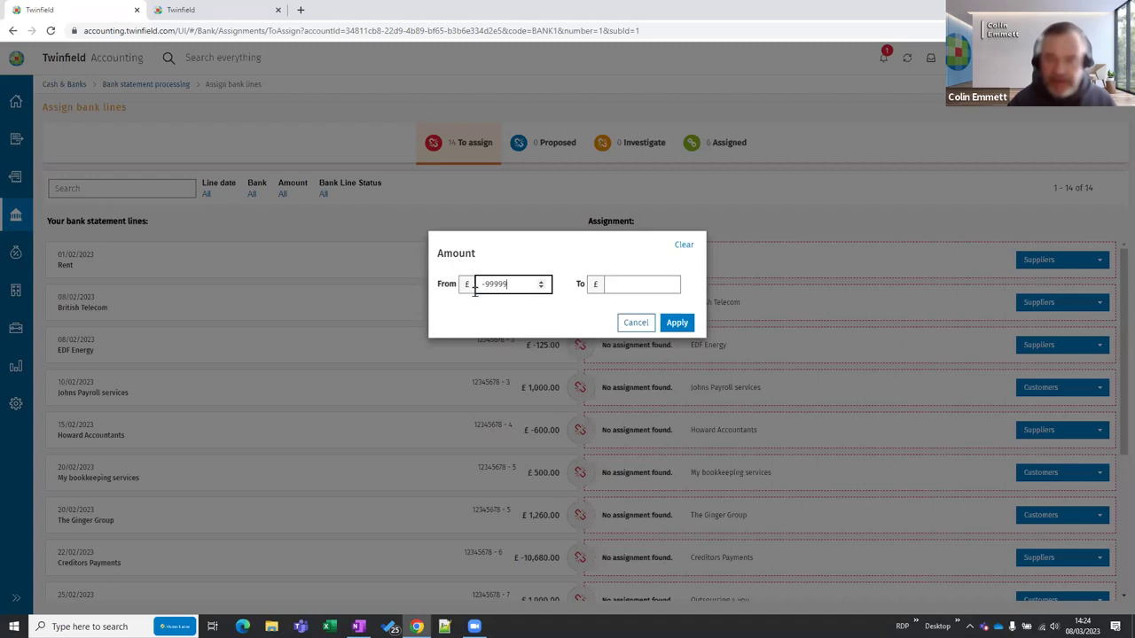
key("Tab")
type("0")
left_click(679, 325)
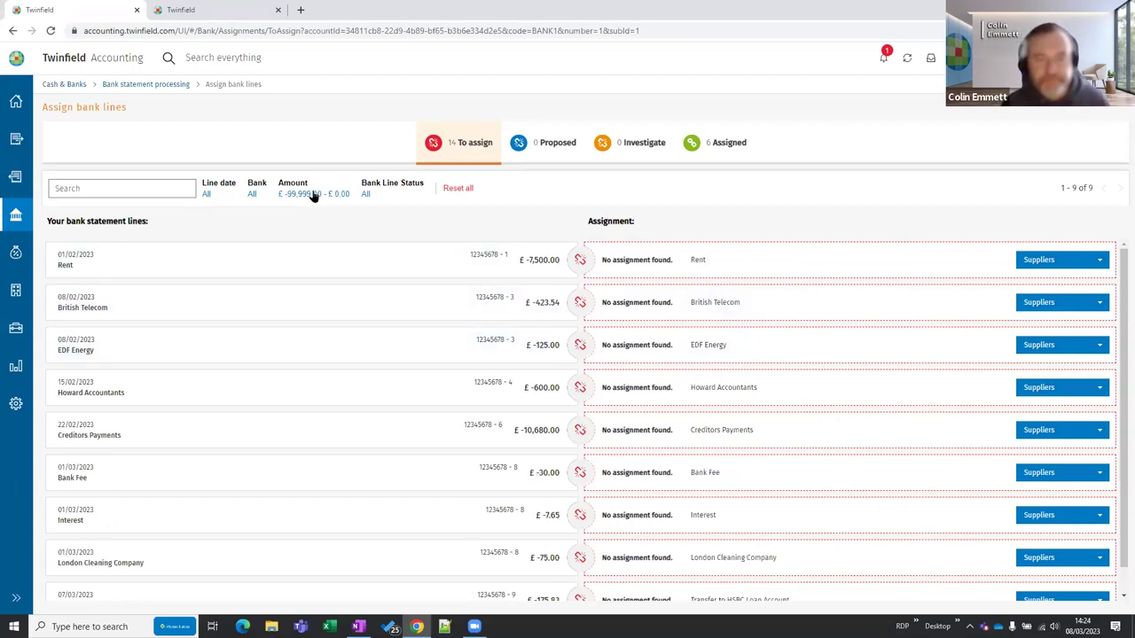
left_click(450, 188)
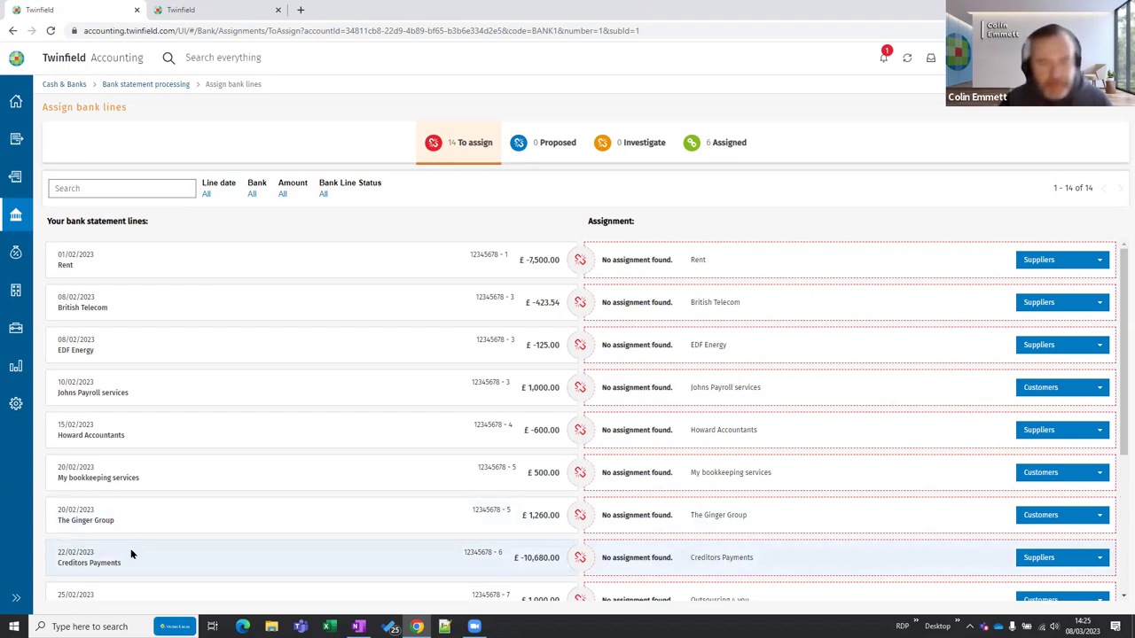
Search the supplier invoices for "british" and assign the £-1,207.86 British Telecom invoice to the Creditors Payments line
scroll(162, 530, "down", 1)
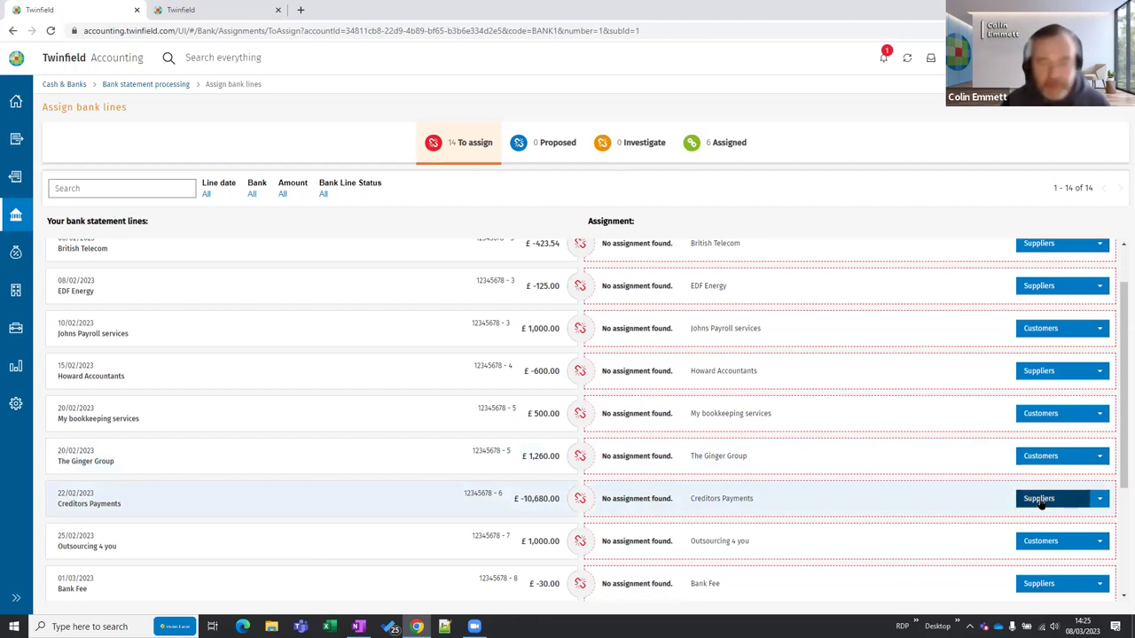
left_click(1039, 500)
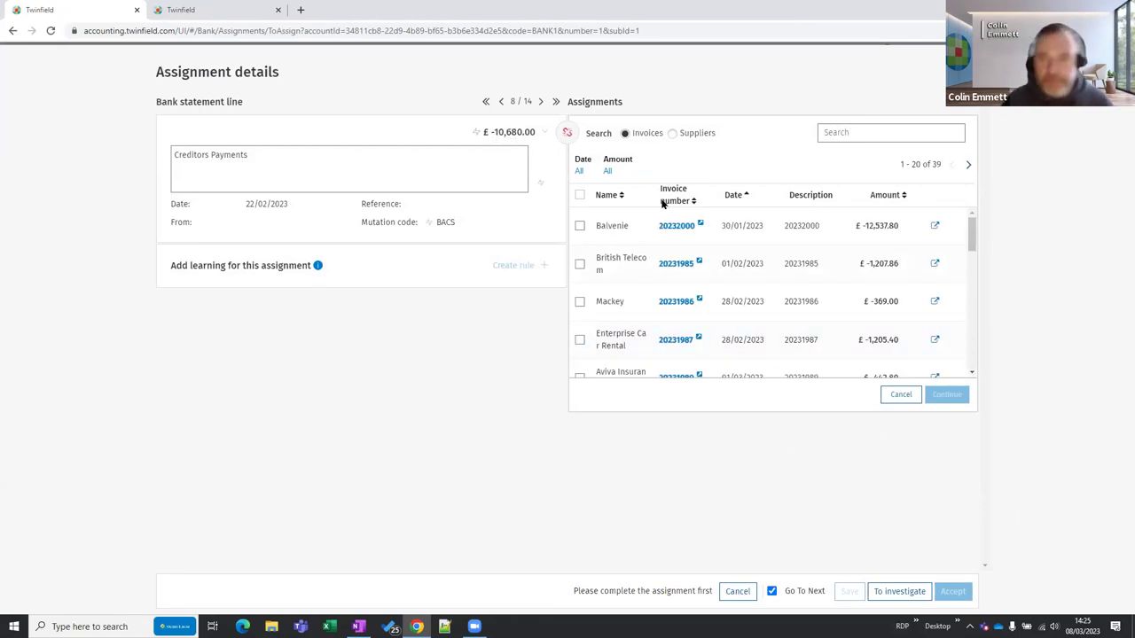
left_click(860, 135)
type("british")
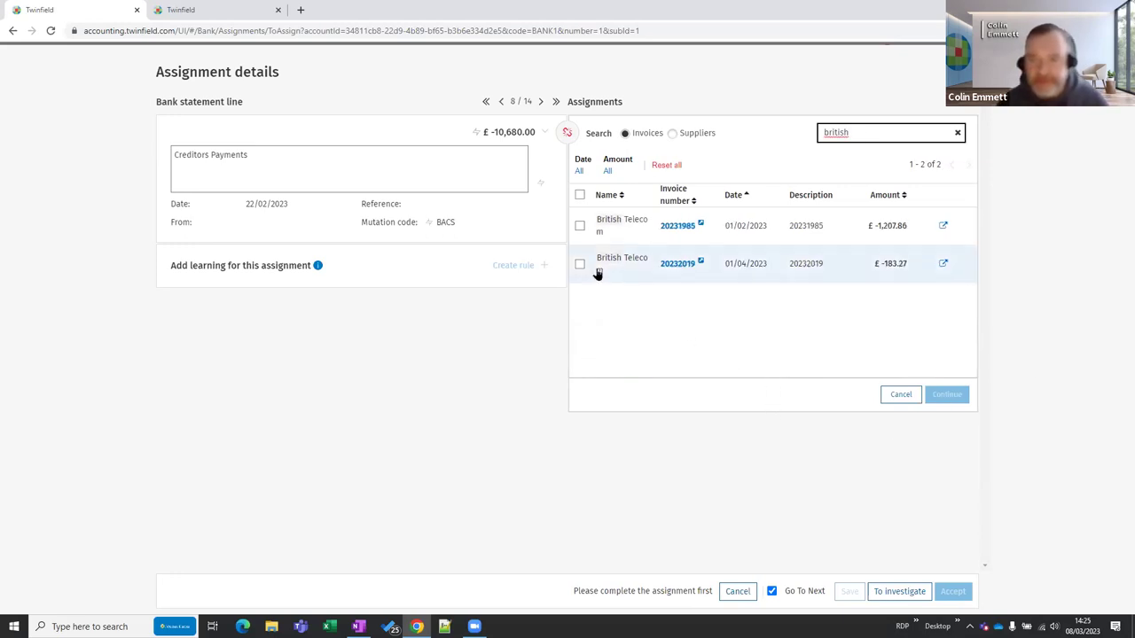
left_click(580, 225)
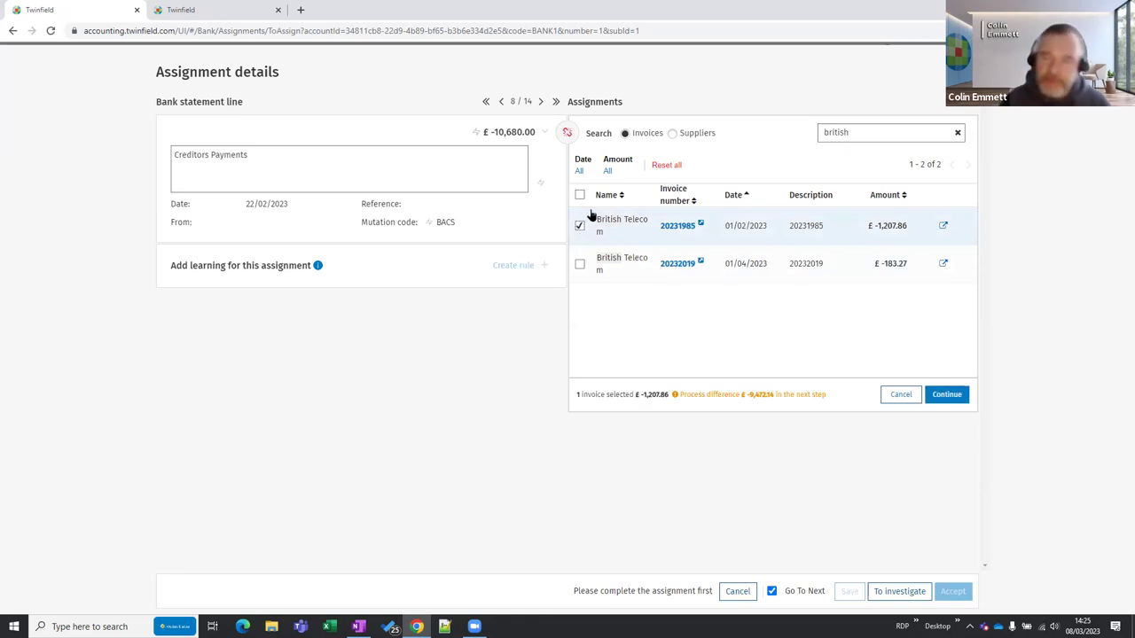
left_click(947, 396)
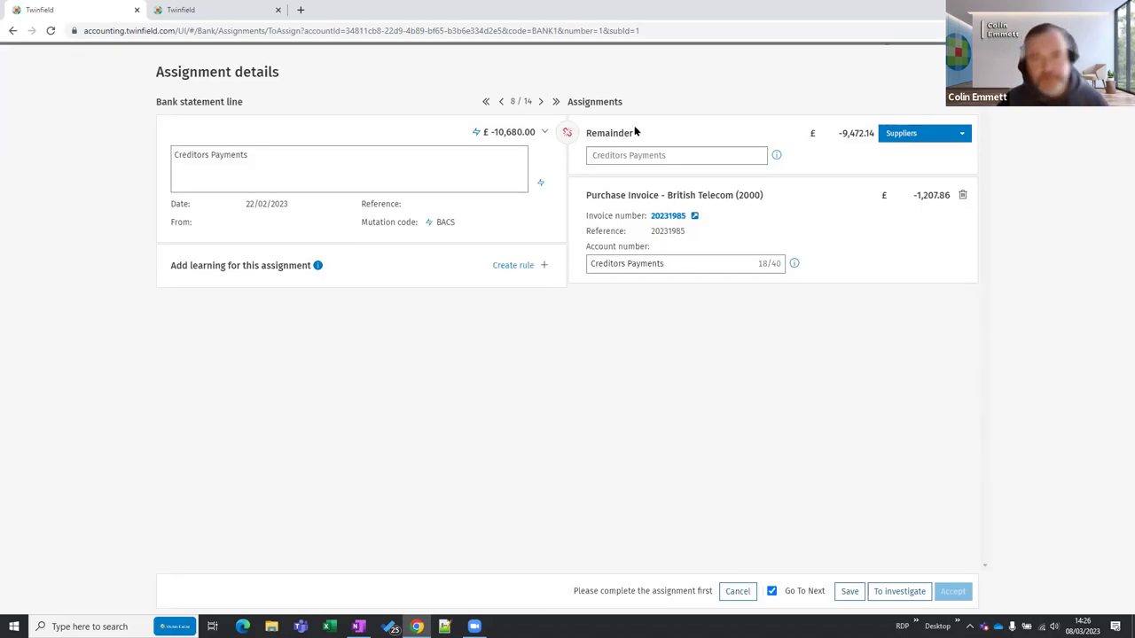
Search the supplier invoices for "enter" and assign the £-1,205.40 Enterprise Car Rental invoice to the Creditors Payments remainder
left_click(926, 134)
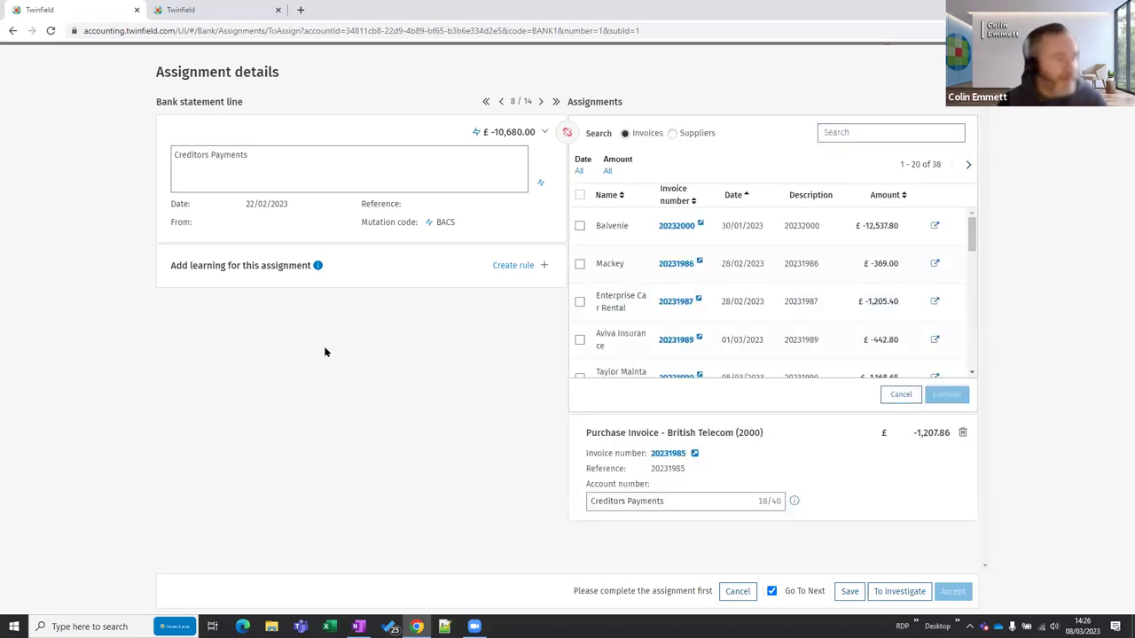
left_click(880, 131)
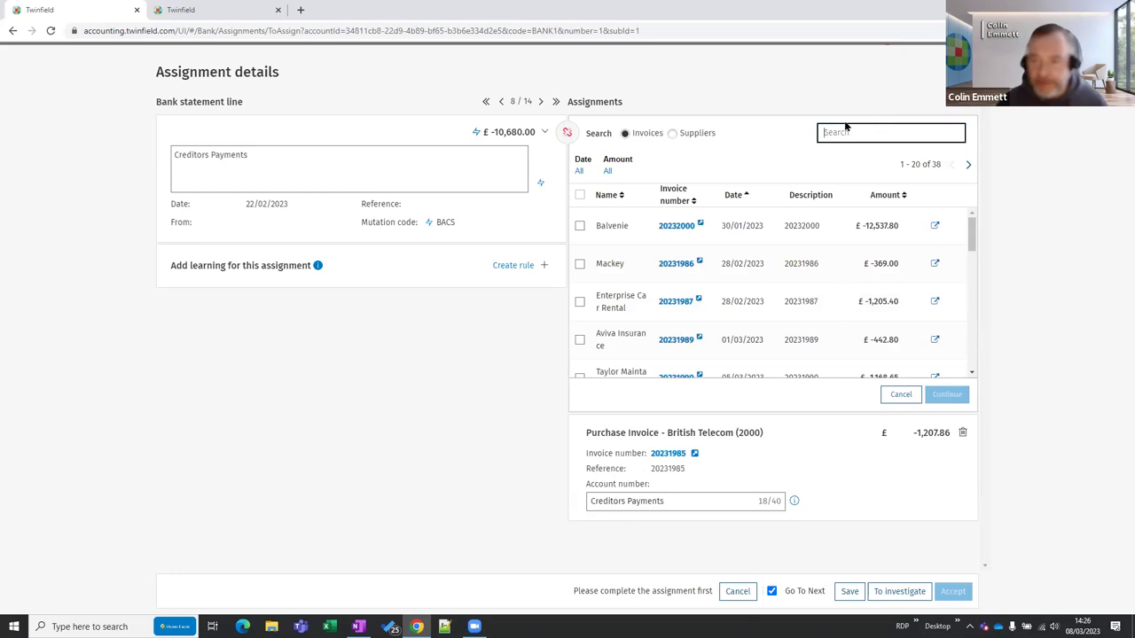
type("enter")
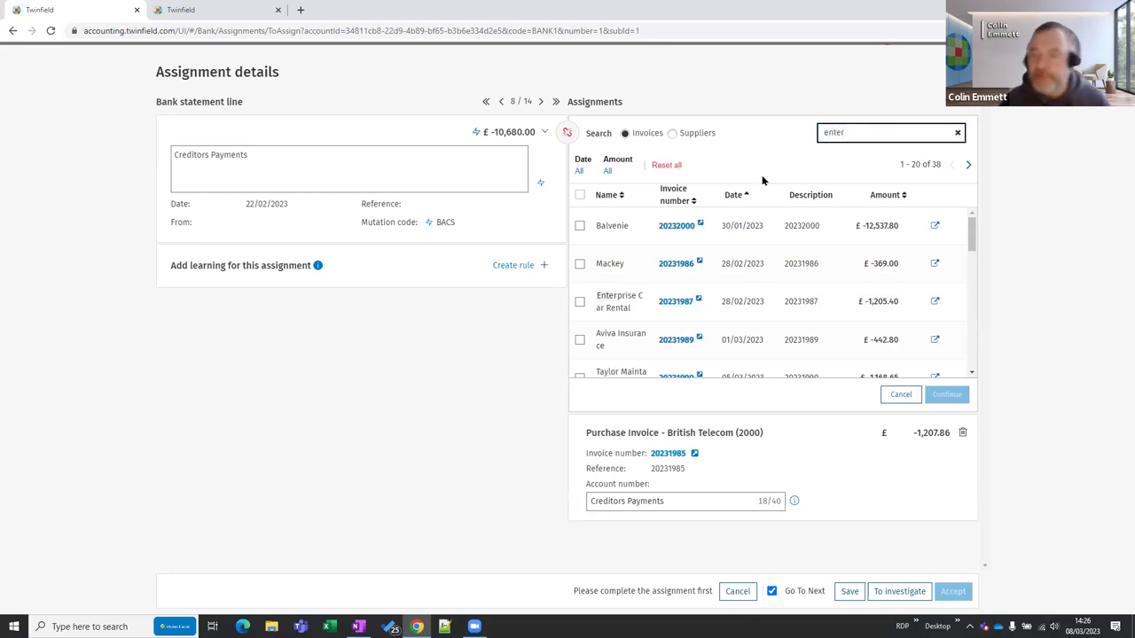
left_click(579, 226)
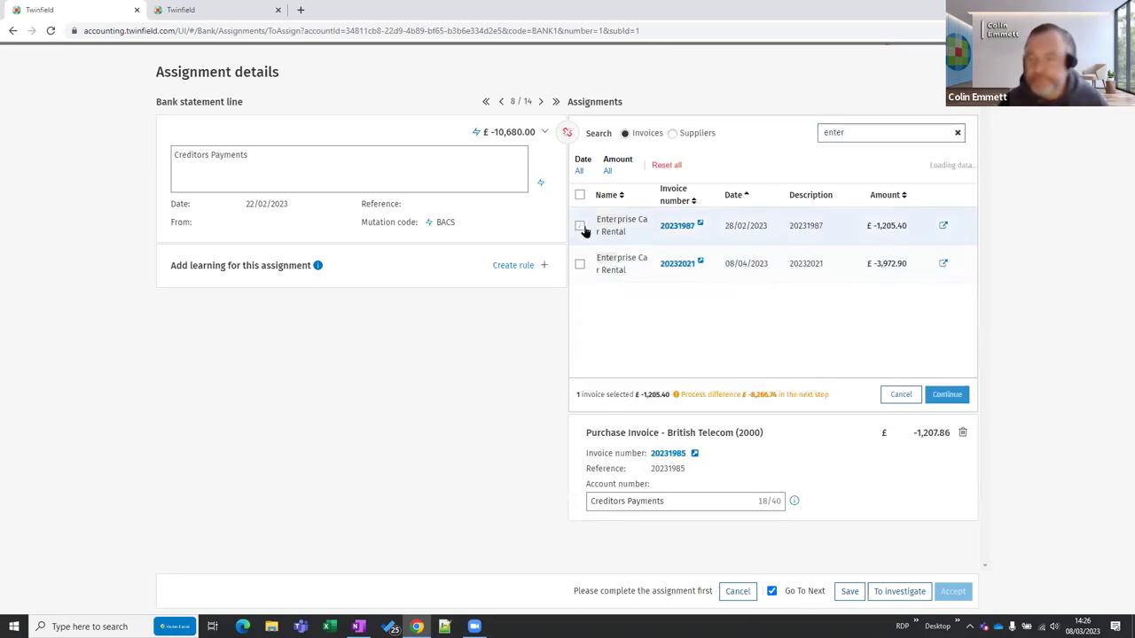
left_click(954, 399)
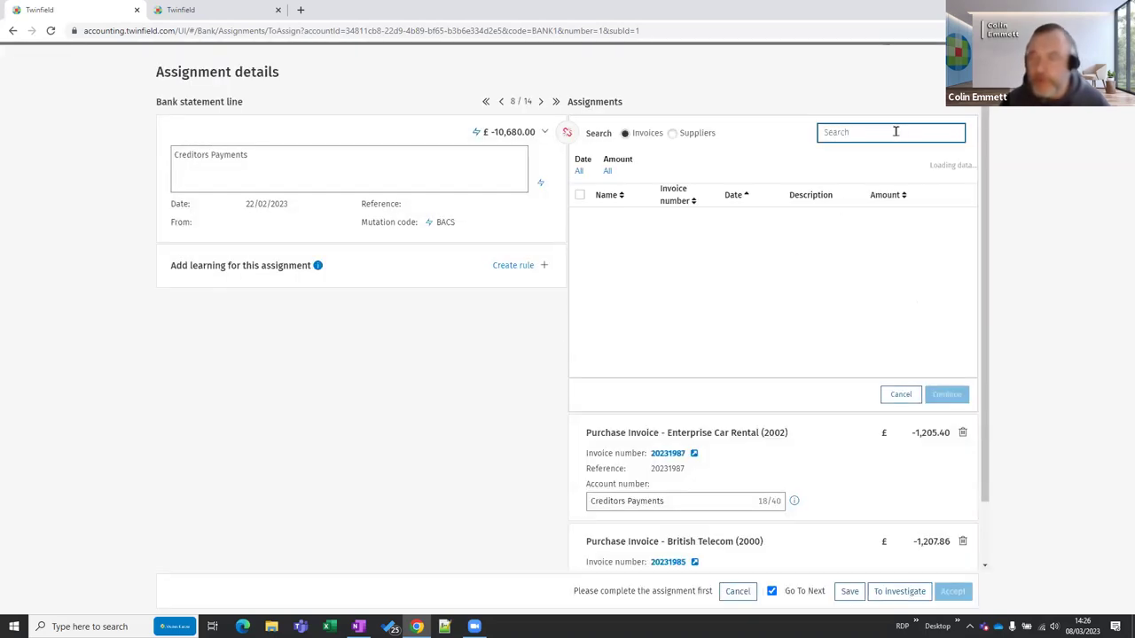
Search the supplier invoices for "south" and assign the £-7,109.40 South East Water invoice to the Creditors Payments remainder
left_click(895, 136)
type("south")
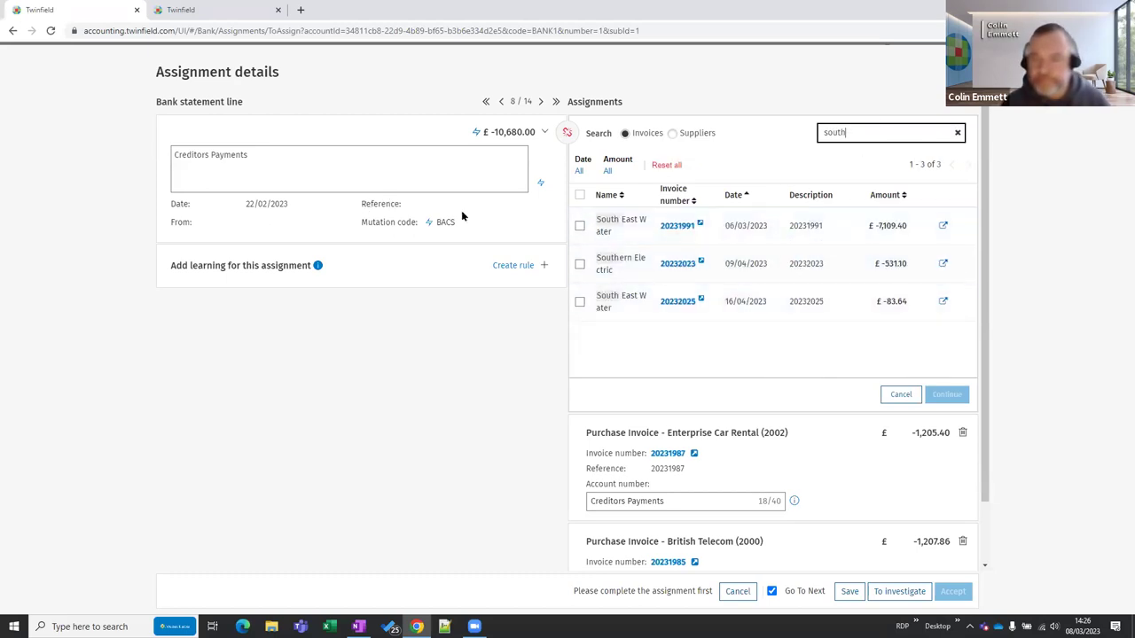
left_click(580, 226)
left_click(947, 396)
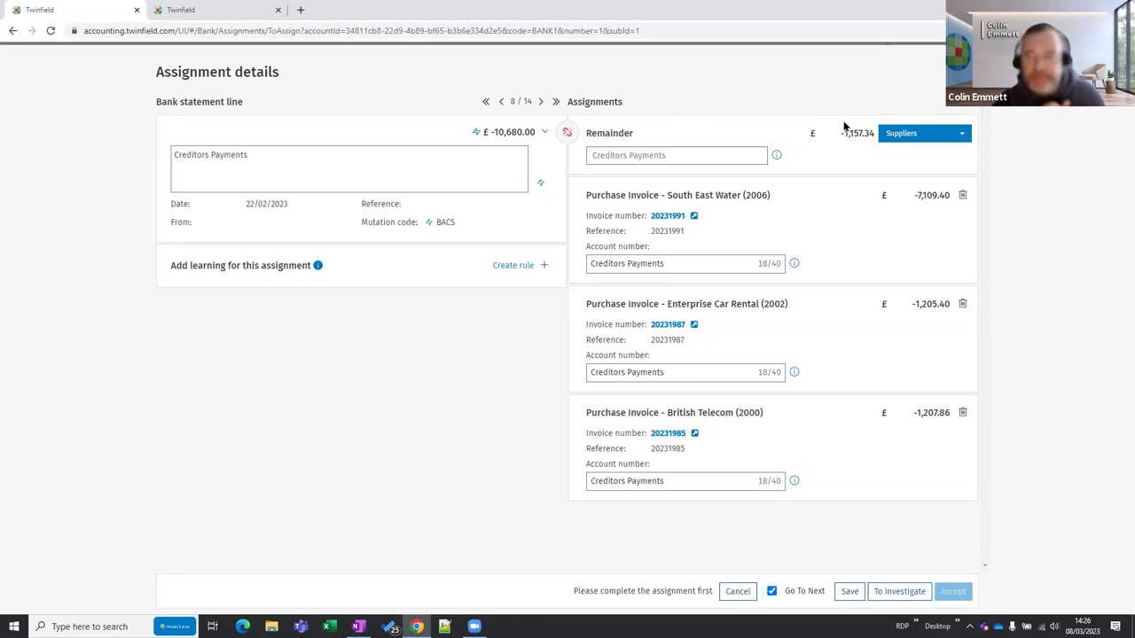
Assign the Creditors Payments line's £-1,157.34 remainder to the supplier Ballard without an invoice and save the assignment
left_click(902, 135)
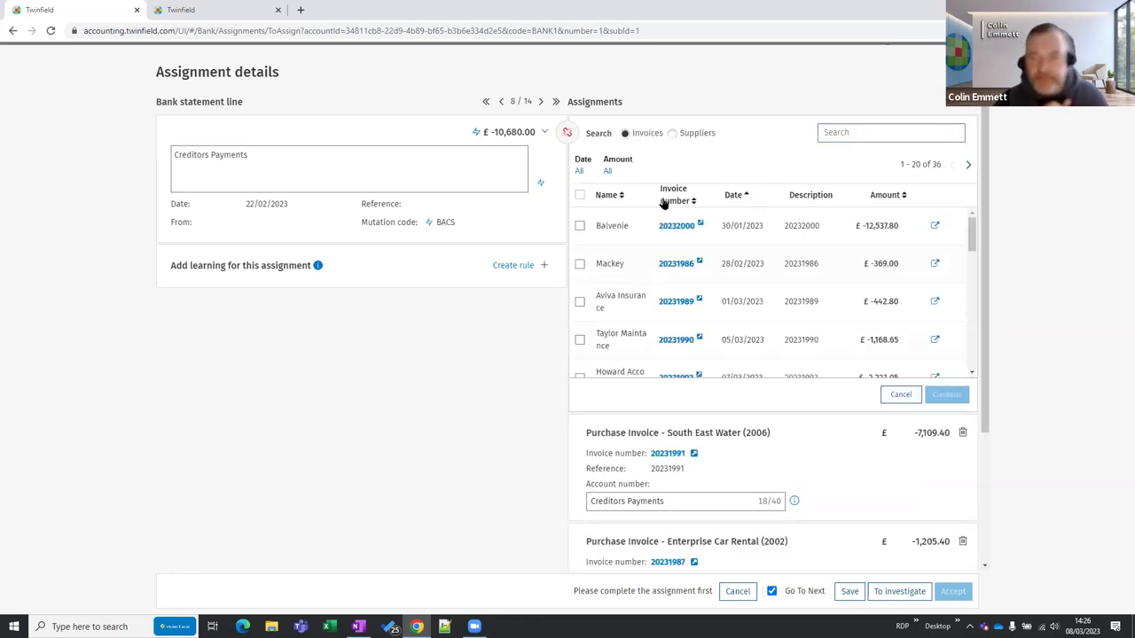
scroll(784, 263, "down", 1)
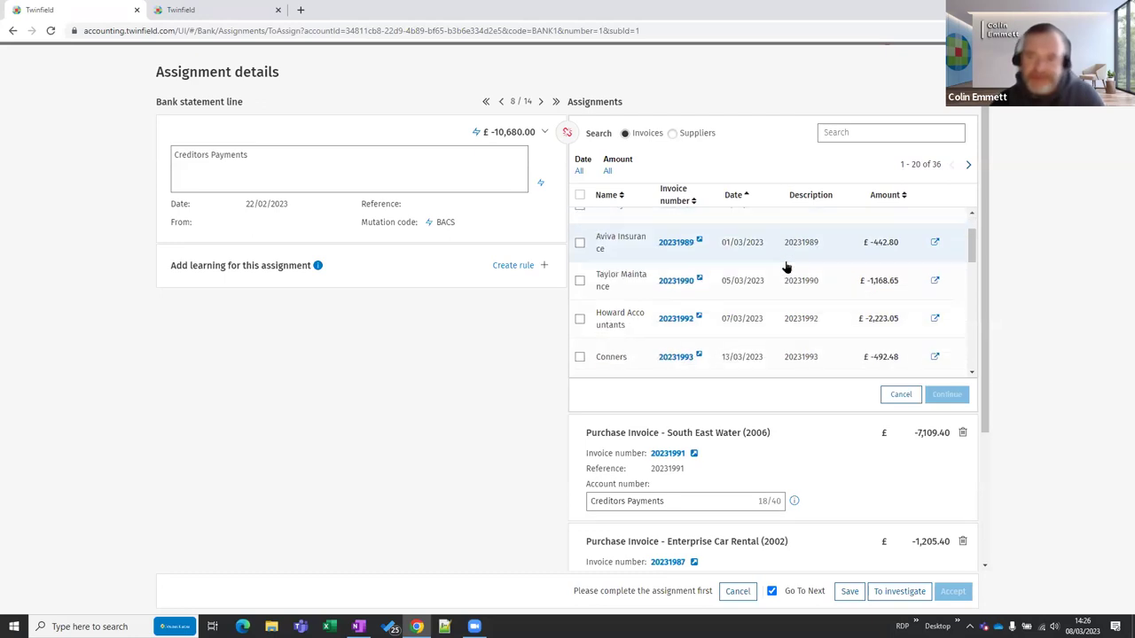
scroll(786, 266, "up", 2)
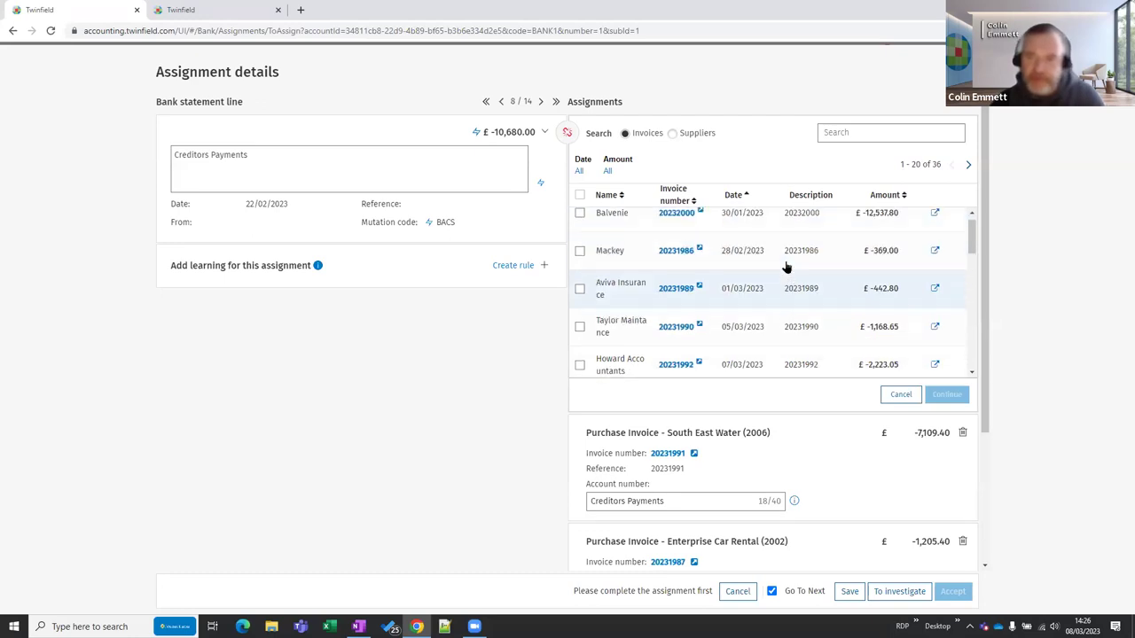
left_click(673, 133)
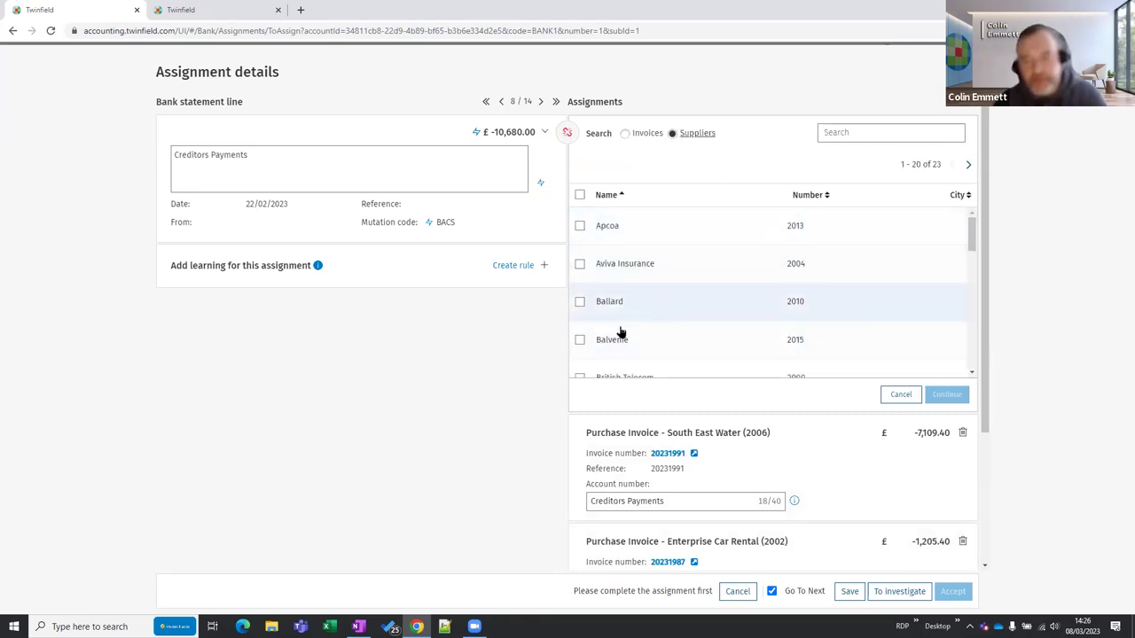
left_click(579, 302)
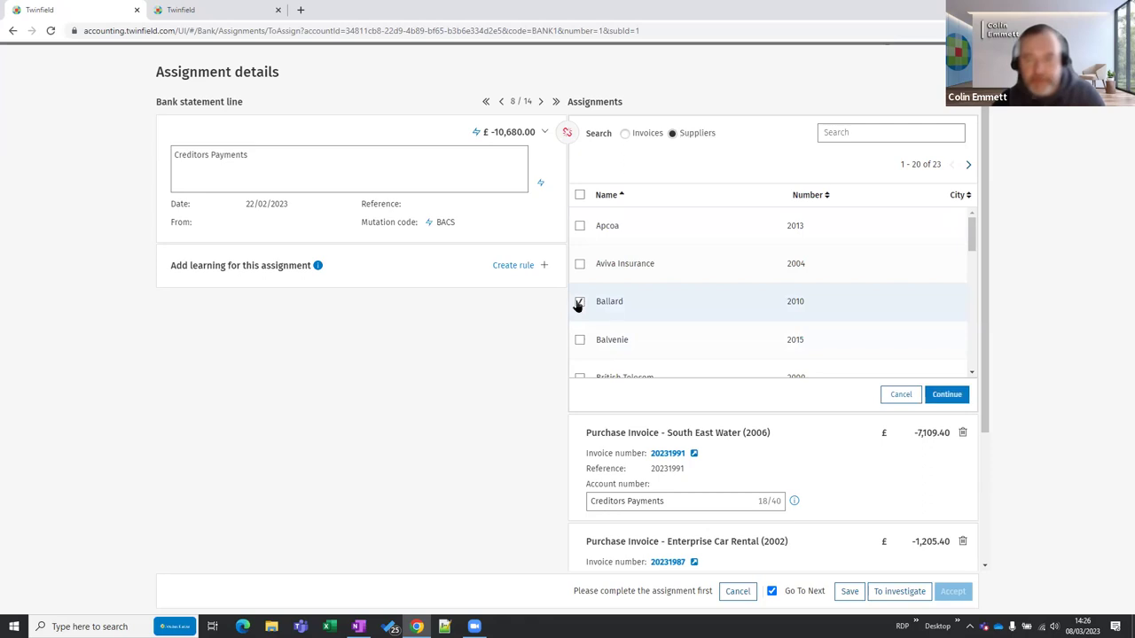
left_click(947, 396)
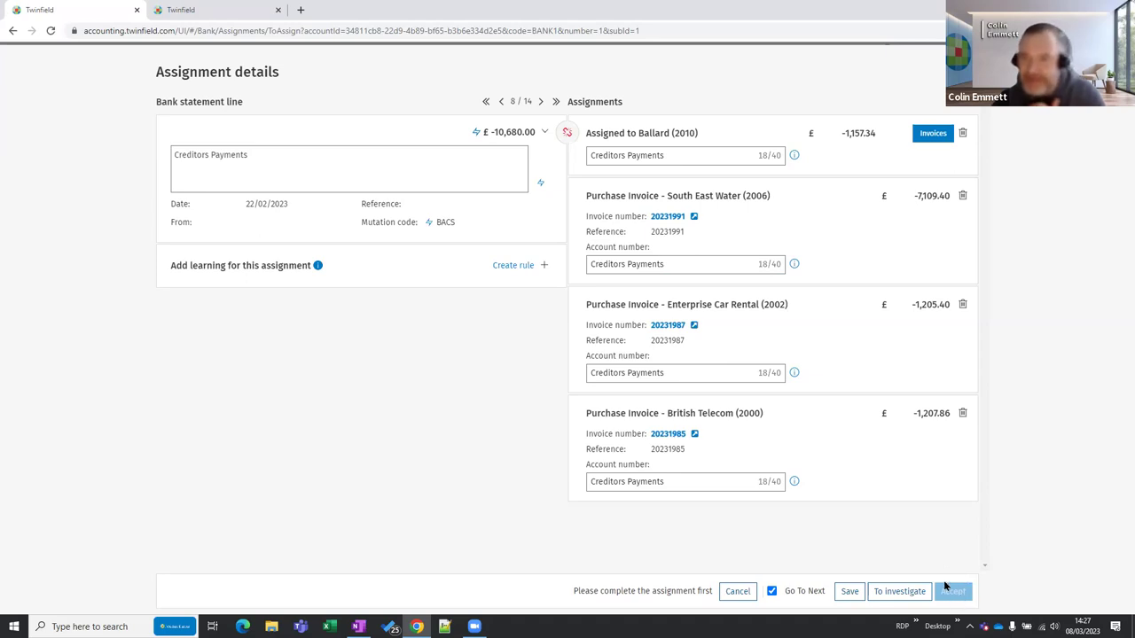
left_click(849, 592)
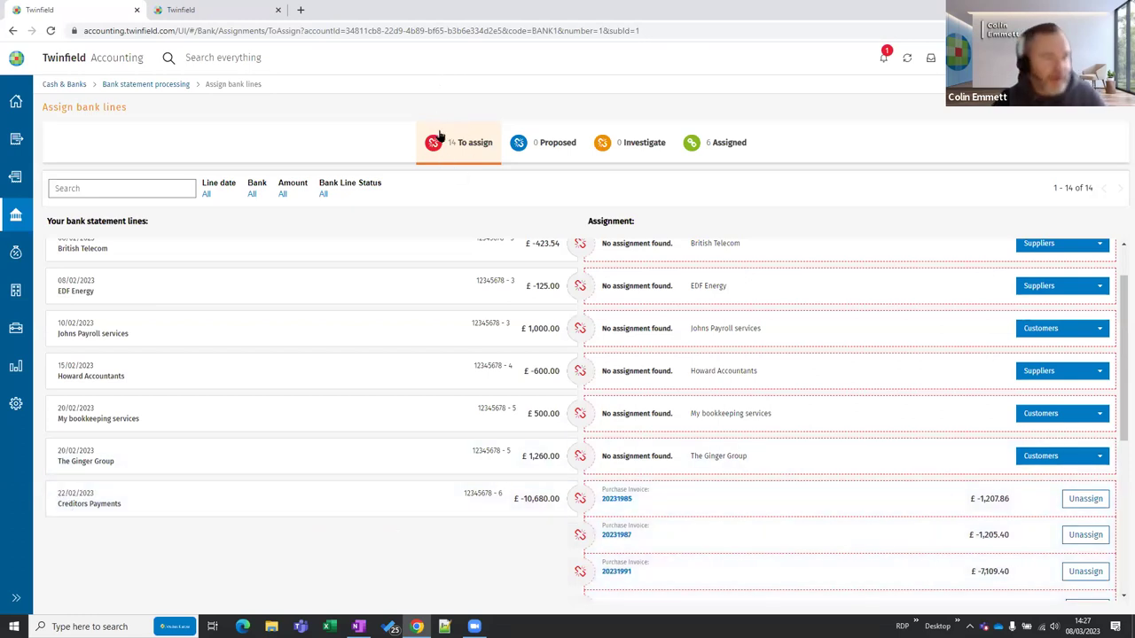
Find the Howard Accountants bank line with the search "howard", send it to investigation, and show the lines under investigation
scroll(489, 562, "down", 3)
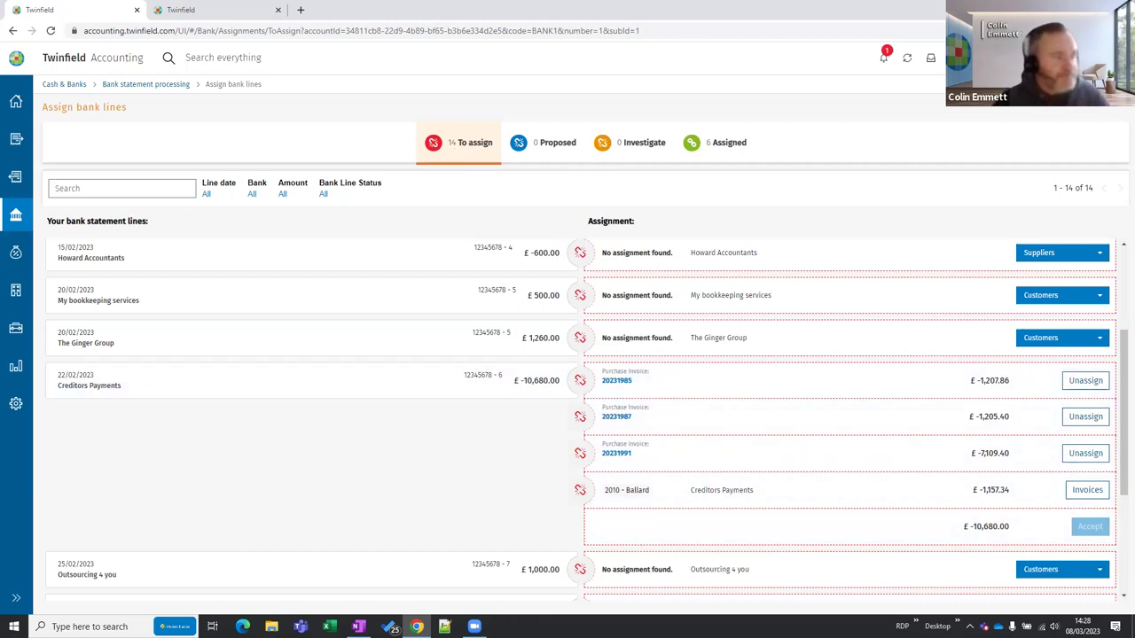
scroll(454, 459, "up", 3)
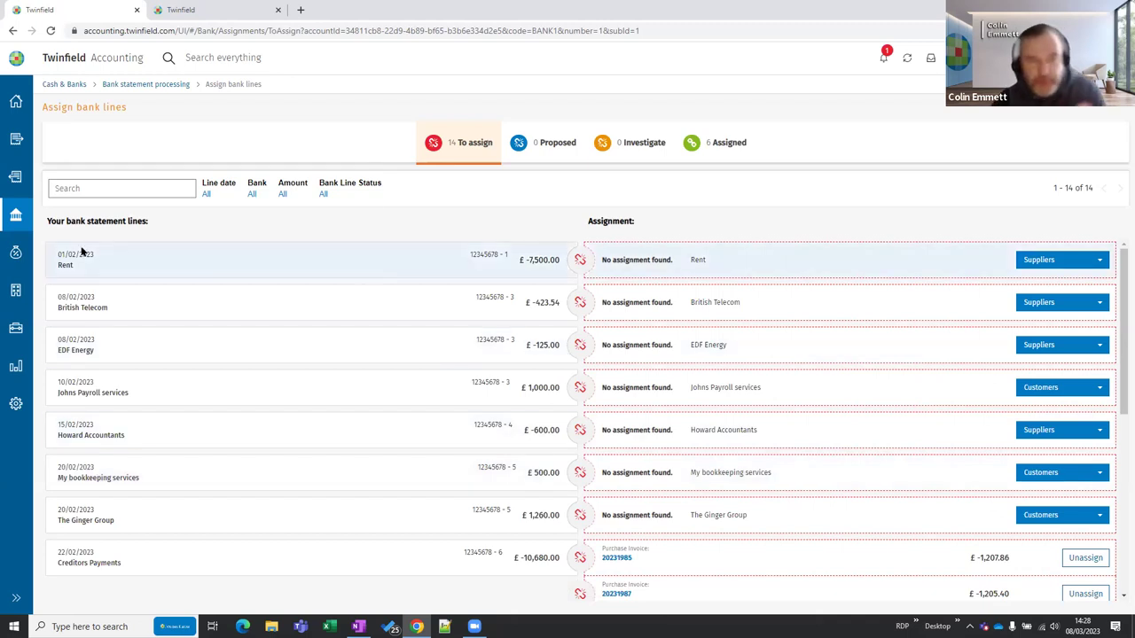
left_click(114, 190)
left_click(112, 190)
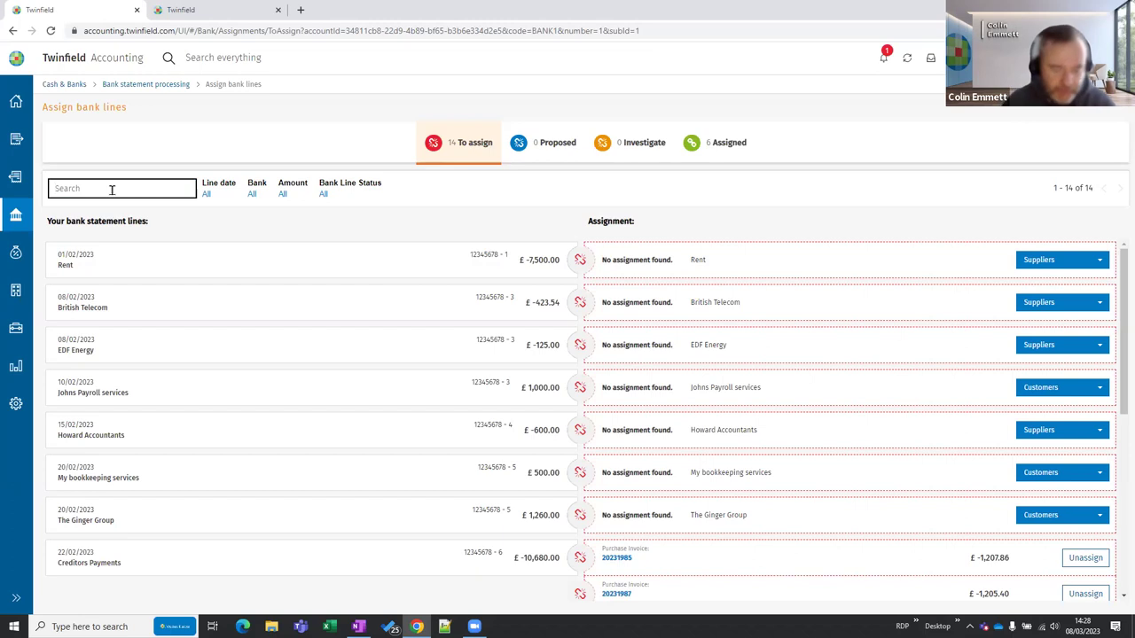
type("howard")
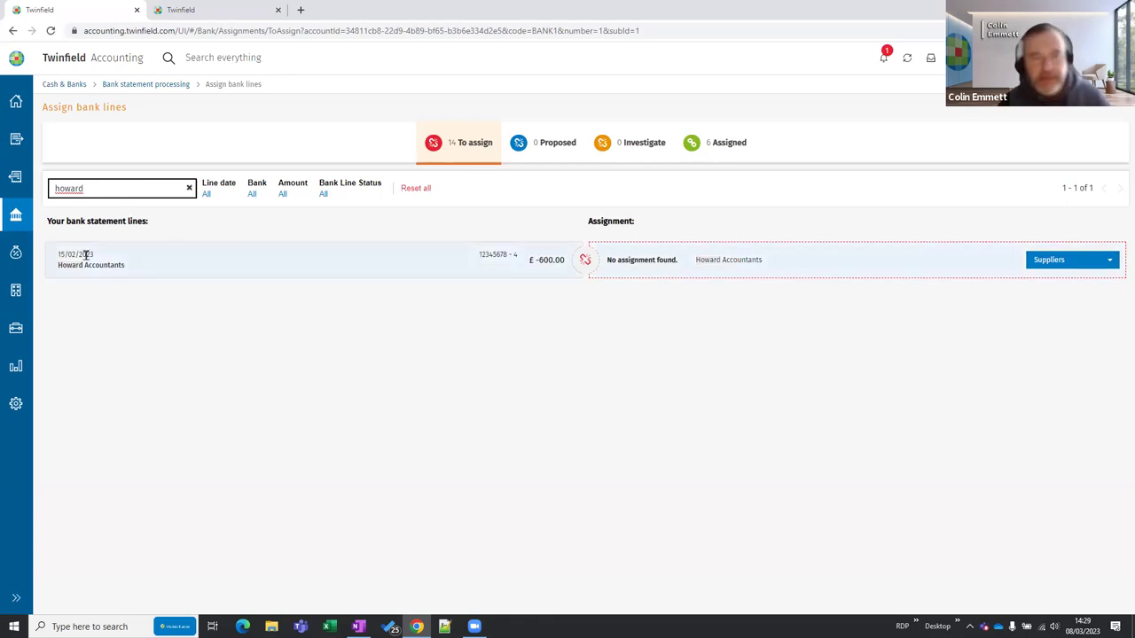
left_click(265, 263)
left_click(265, 260)
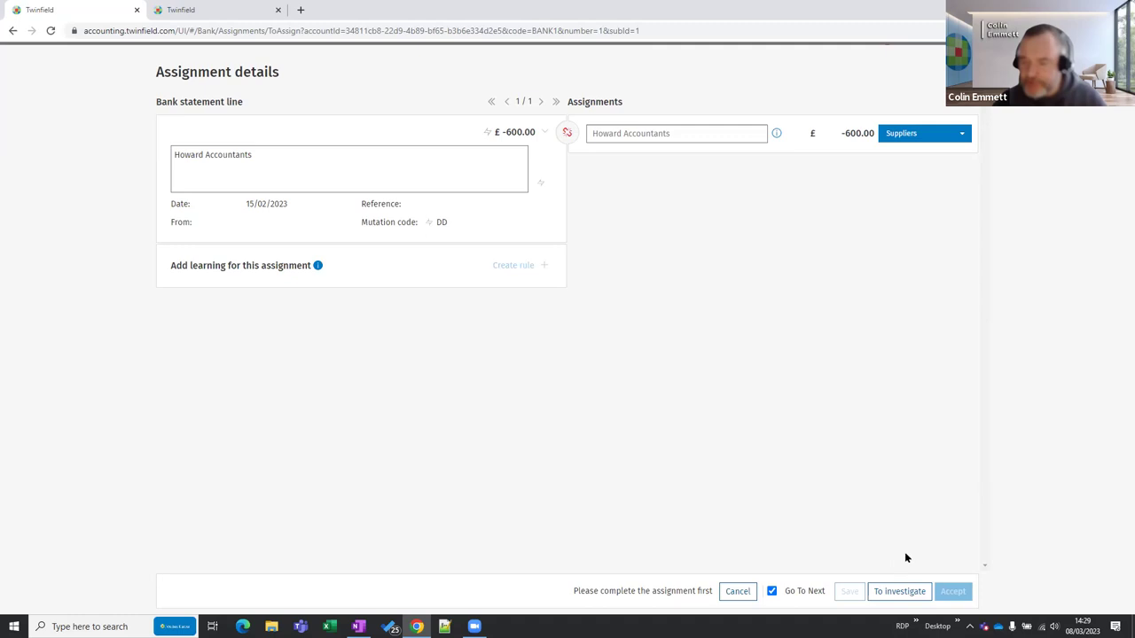
left_click(898, 592)
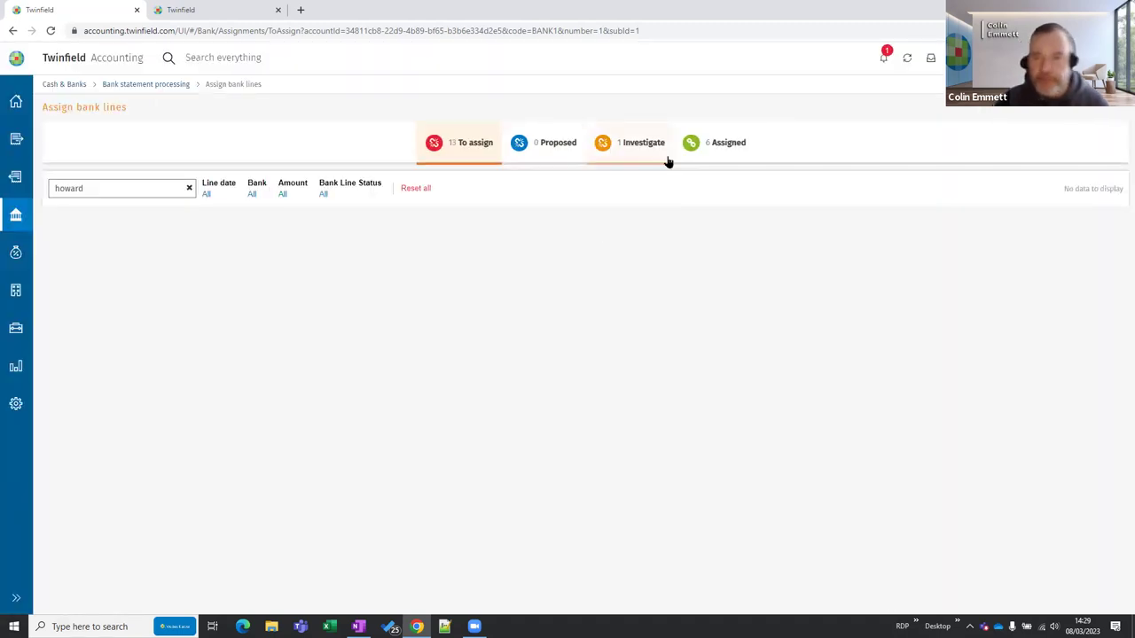
left_click(641, 138)
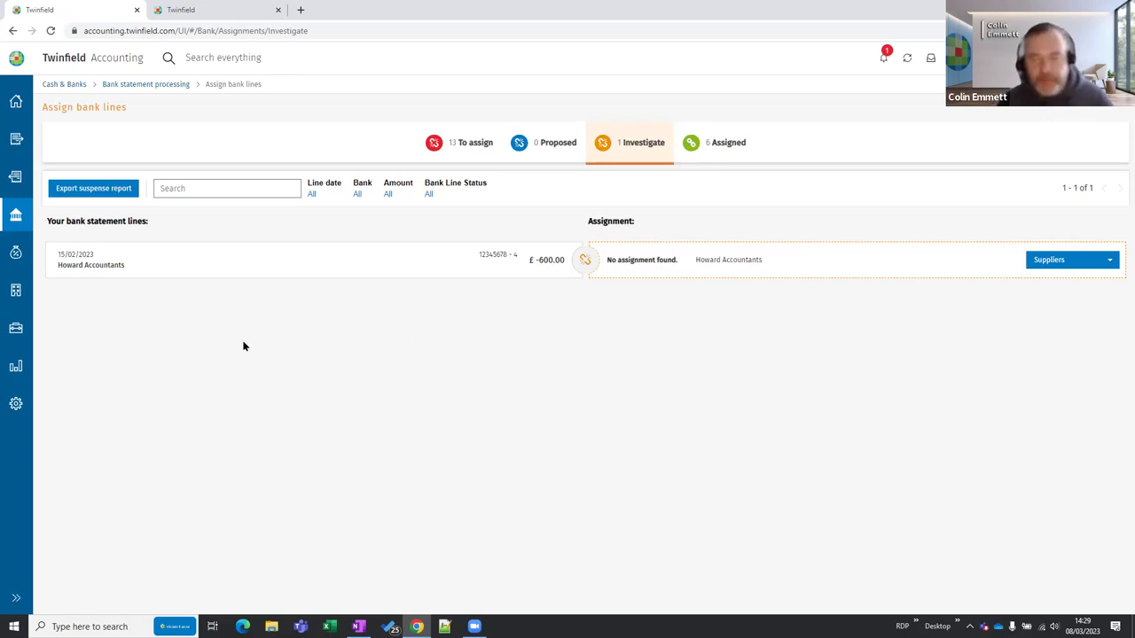
Return to bank statement processing and look at the actions available for the 01/02/2023 statement
left_click(15, 214)
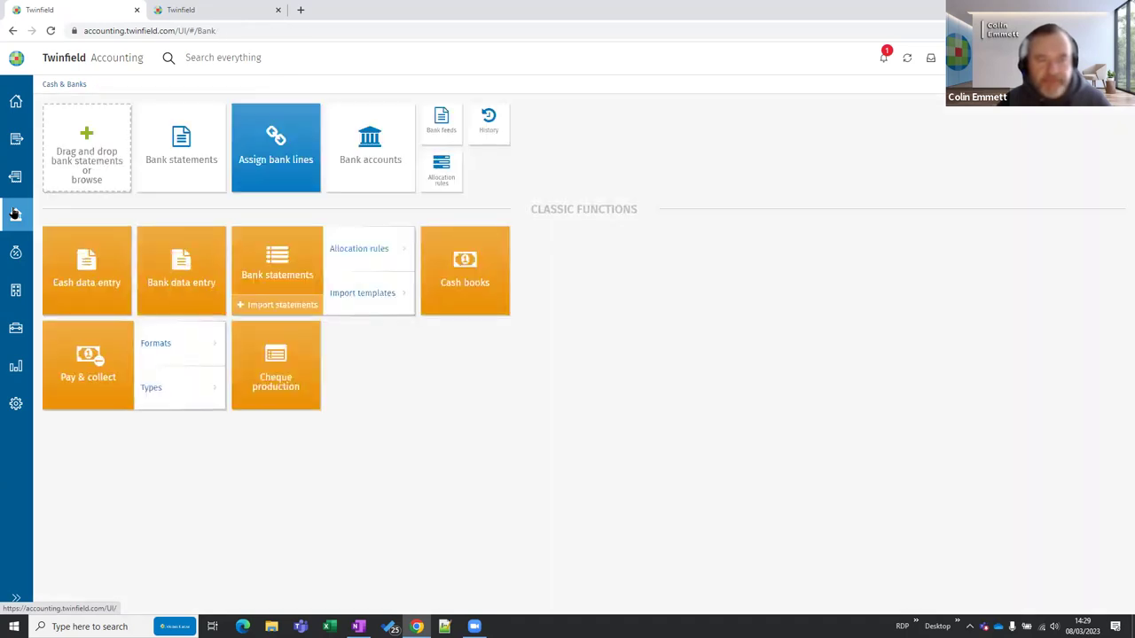
left_click(172, 156)
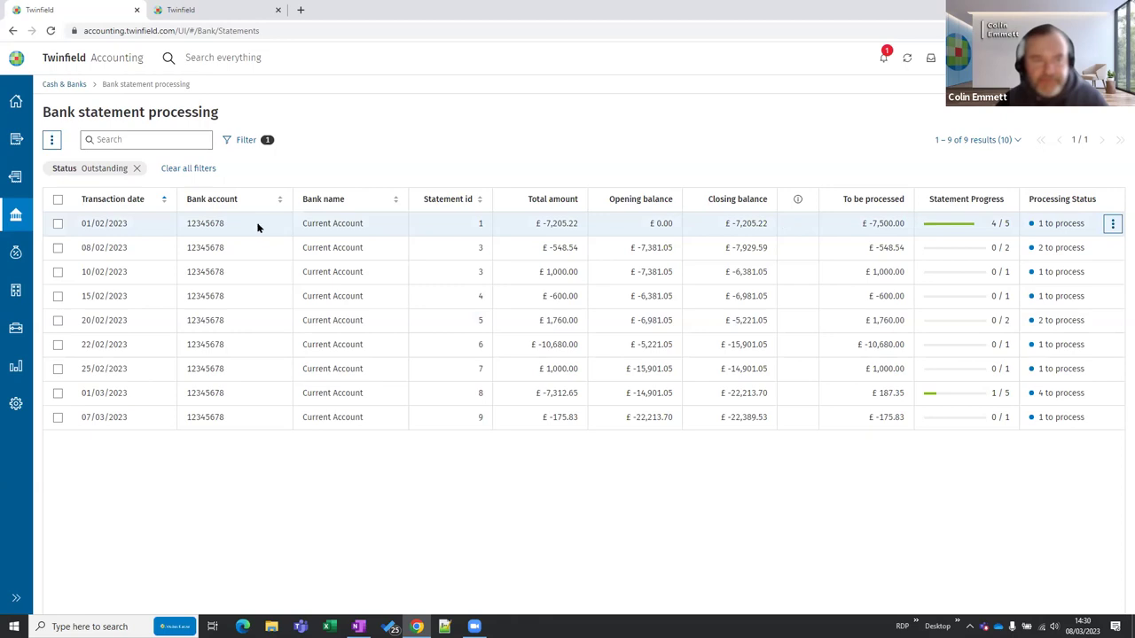
left_click(1112, 225)
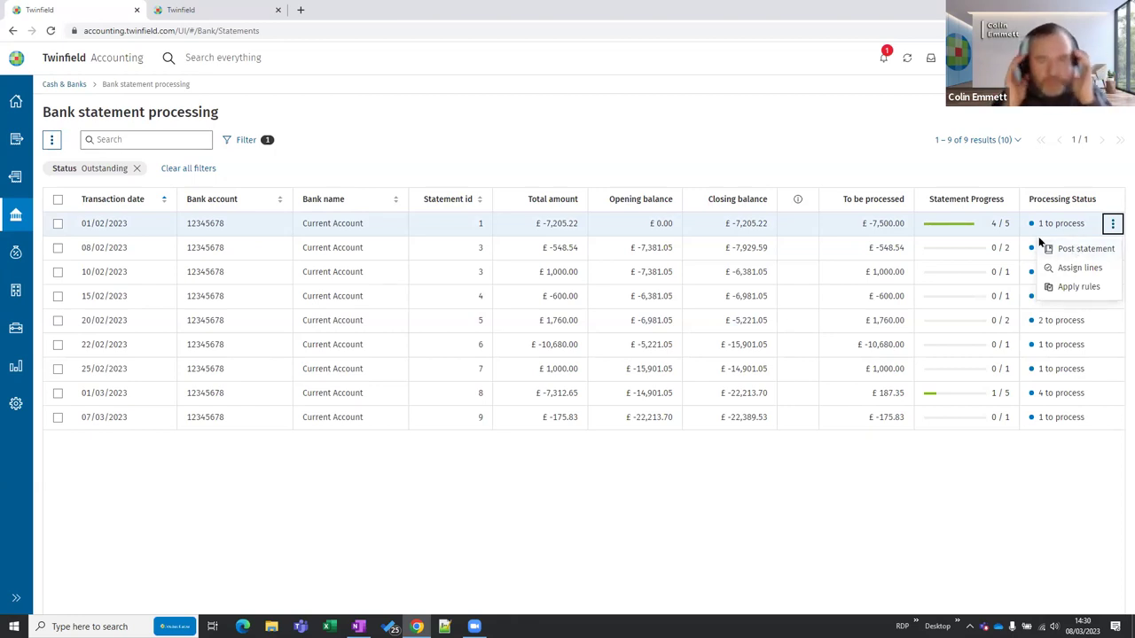
left_click(967, 228)
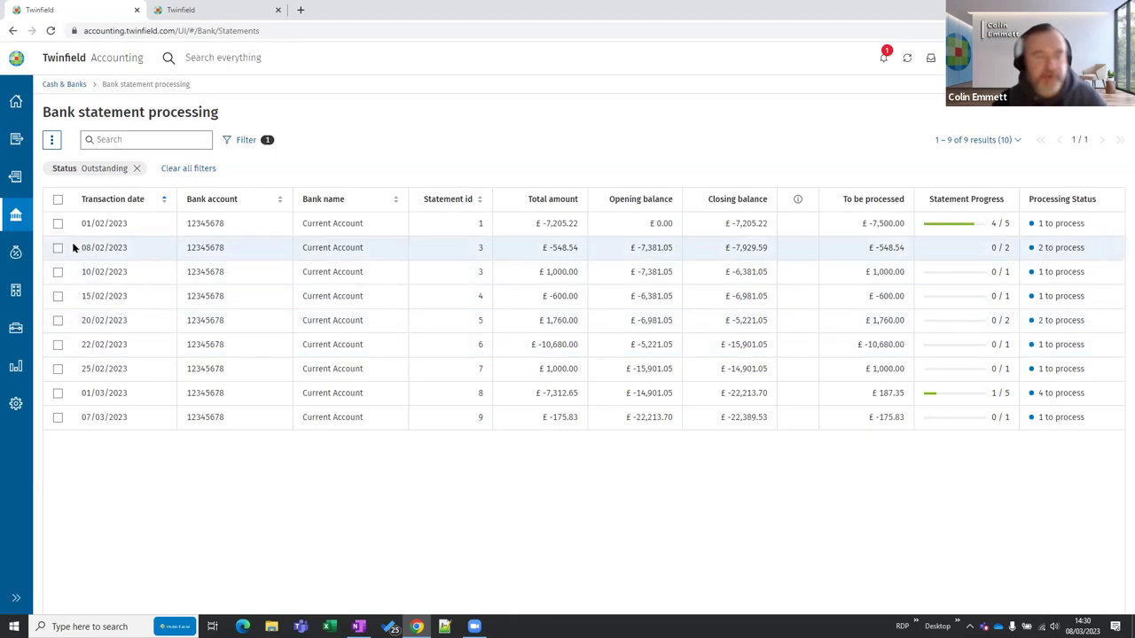
Select all outstanding bank statements and clear the status filter to list every statement
left_click(58, 199)
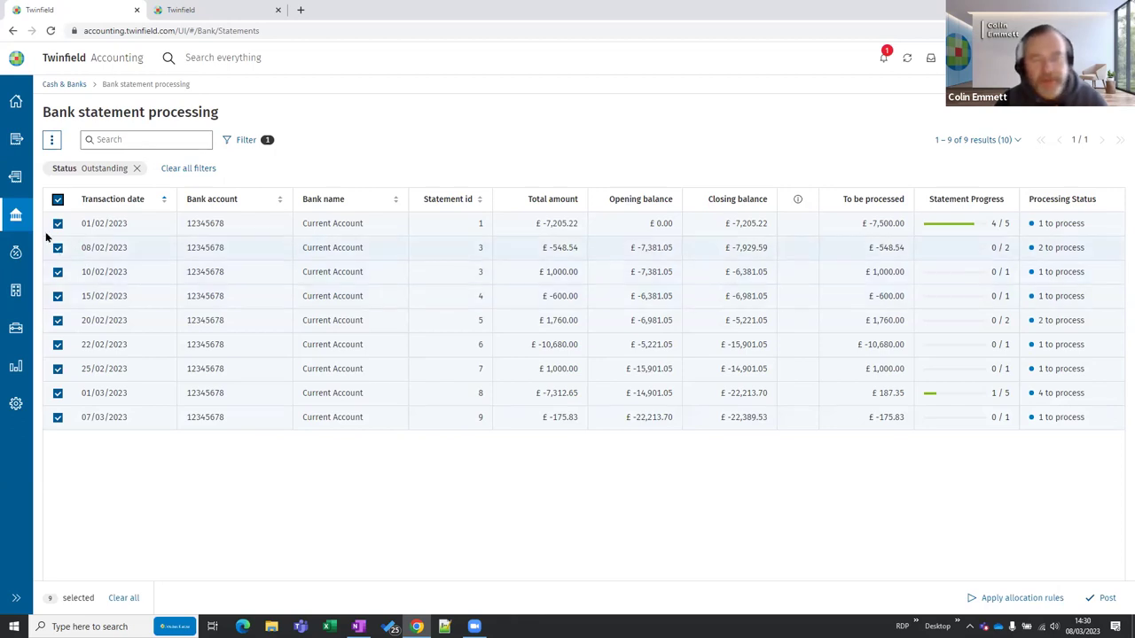
left_click(188, 169)
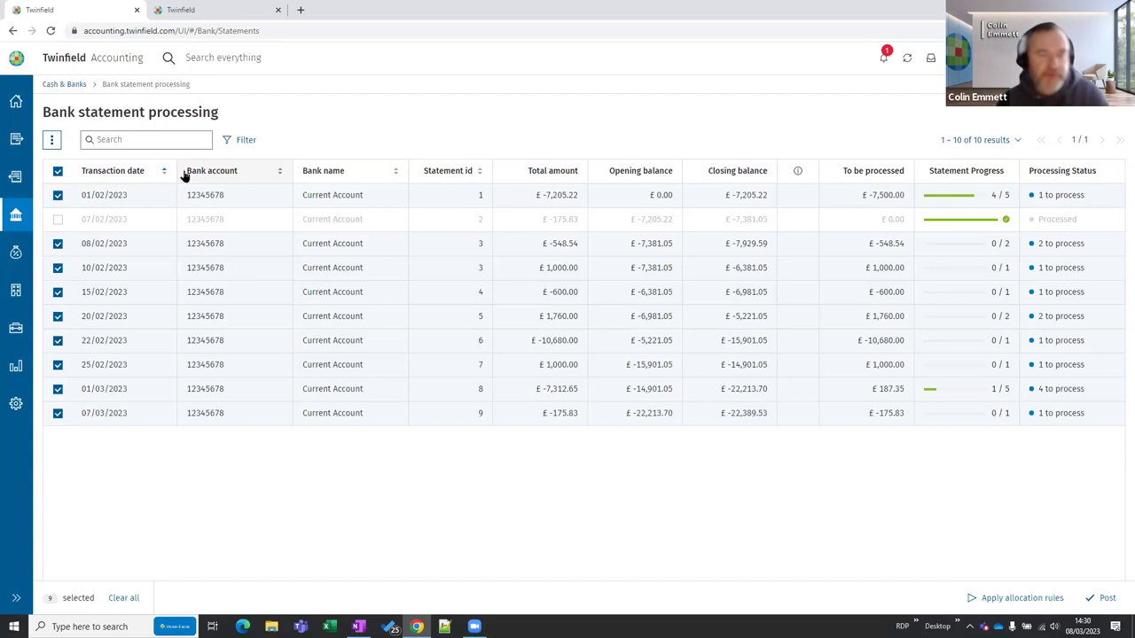
Open the bank allocation rules, search them for "john" and for "1100", and clear the search
left_click(14, 219)
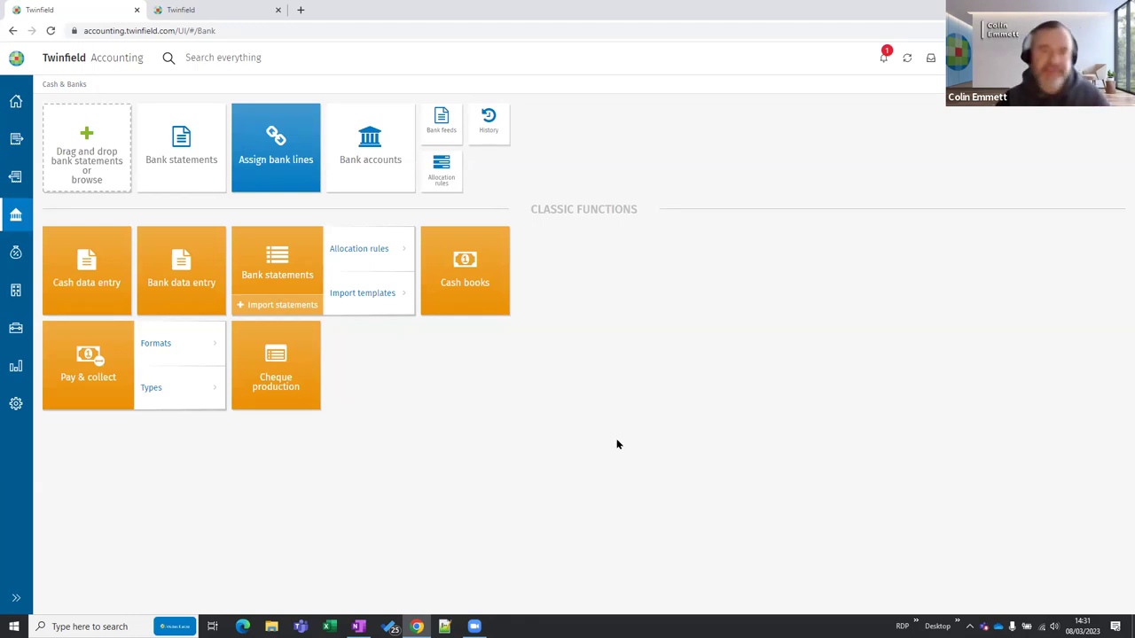
left_click(441, 172)
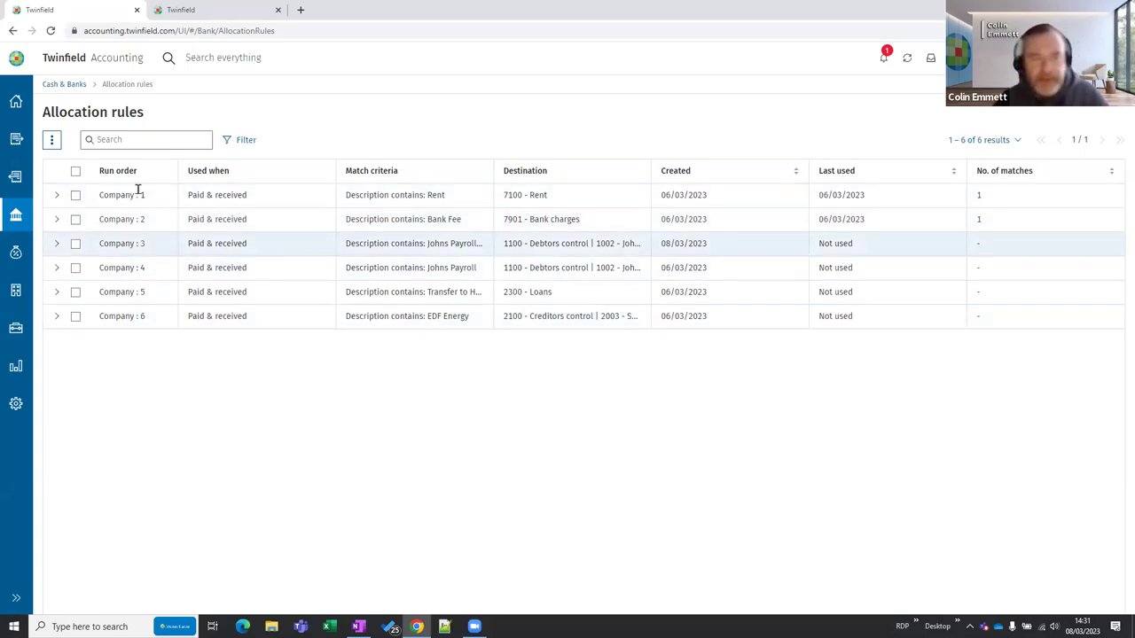
left_click(157, 139)
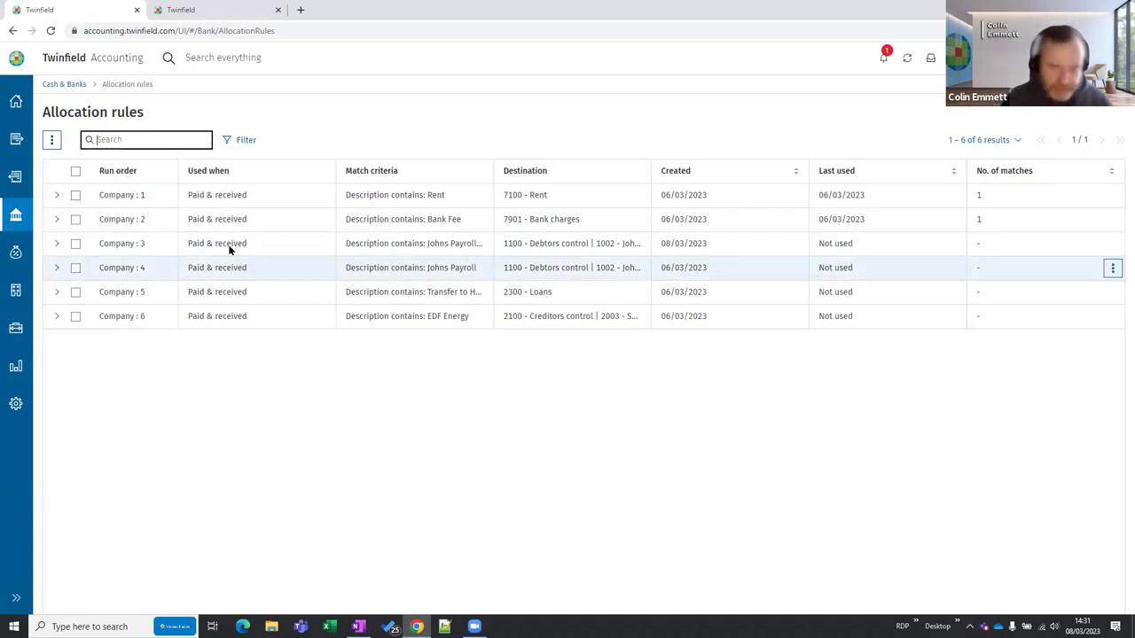
type("john")
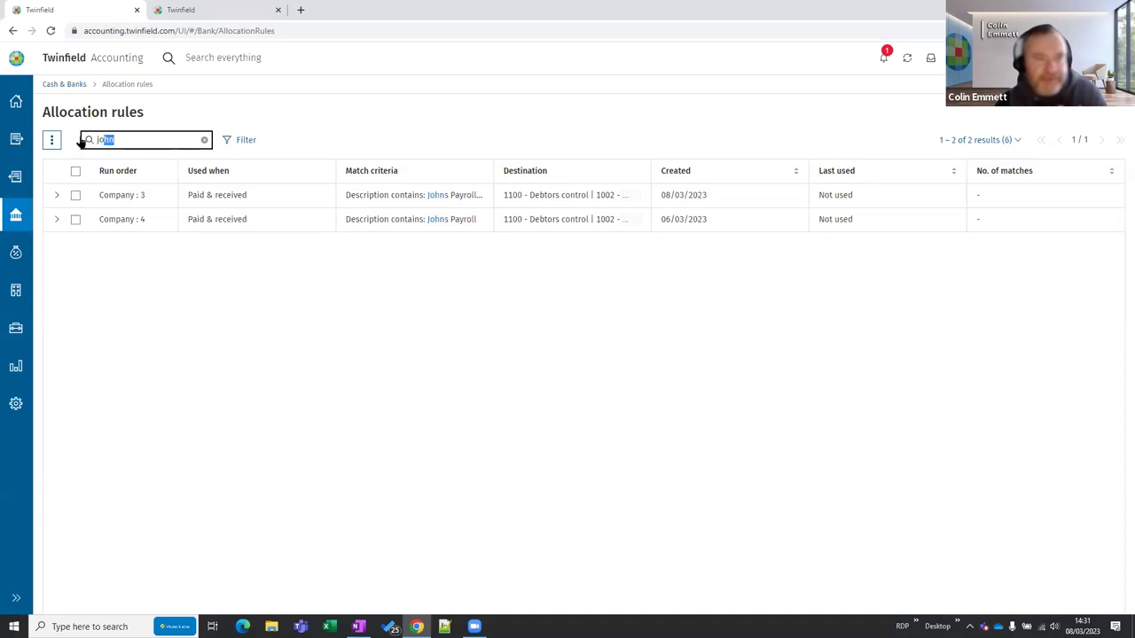
key("ctrl+a")
type("1100")
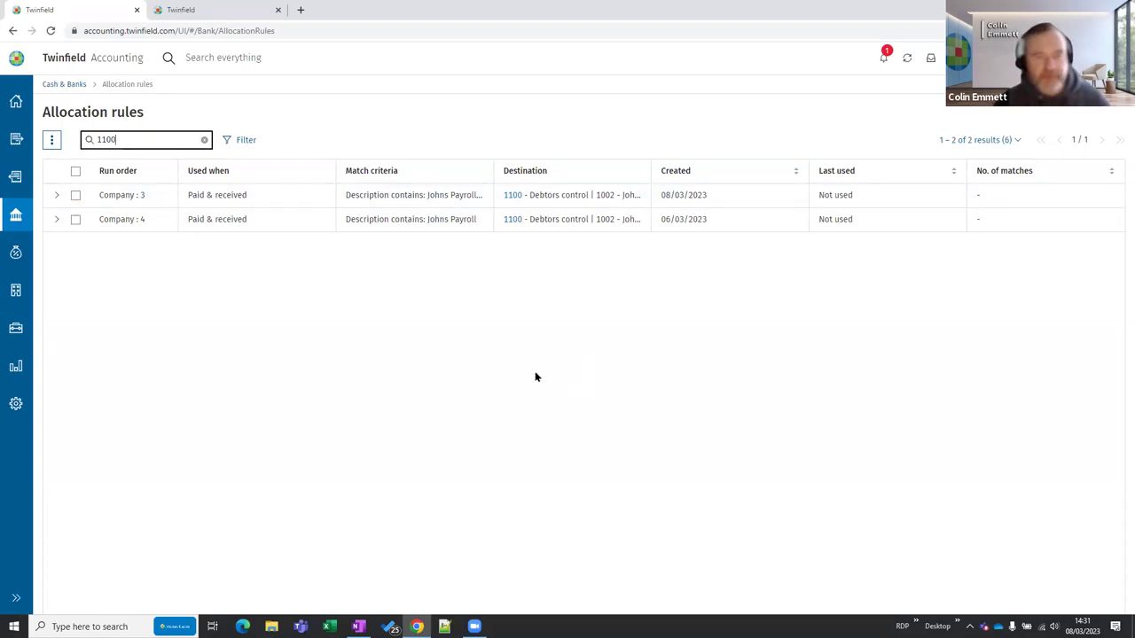
left_click(204, 142)
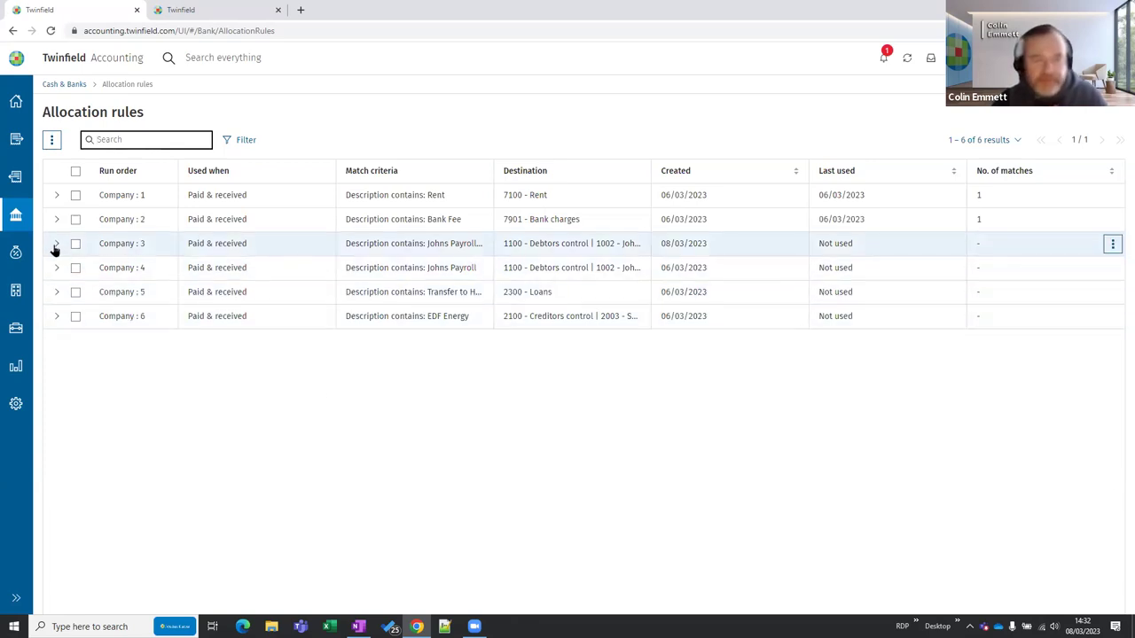
Look at the Rent allocation rule's details, change its description match criterion to "Rent 12345" and save the rule
left_click(56, 195)
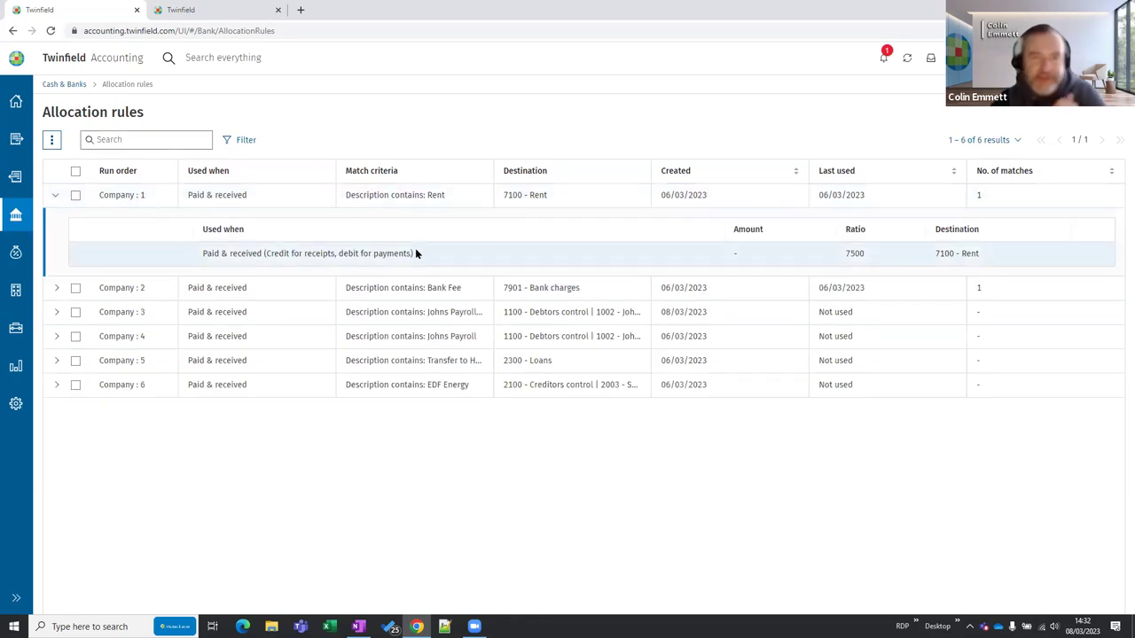
left_click(284, 195)
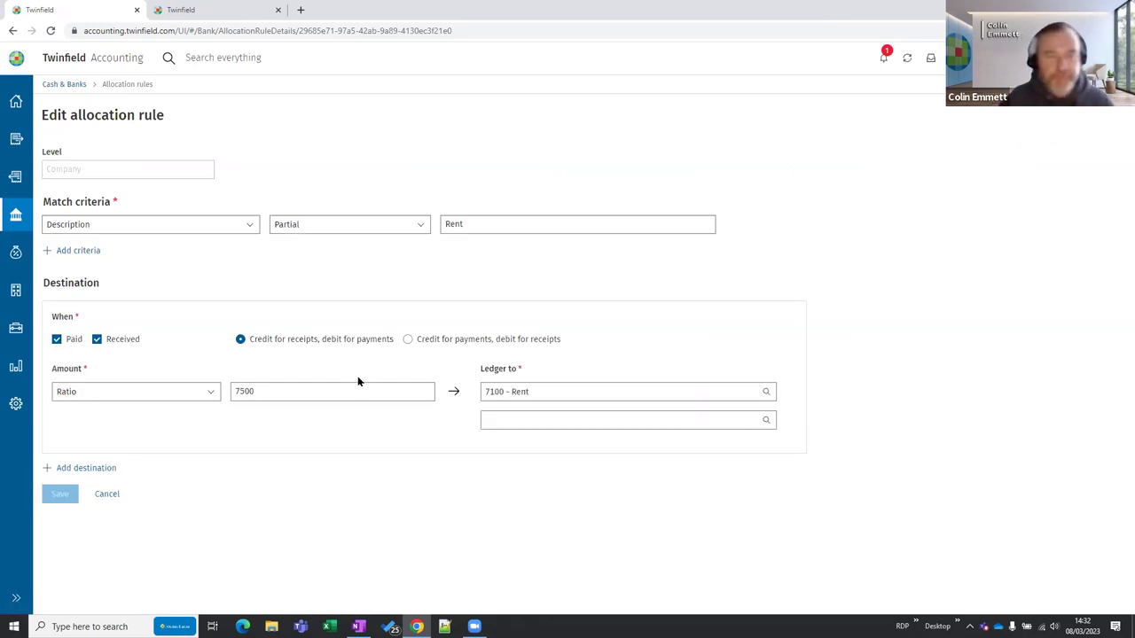
left_click(519, 225)
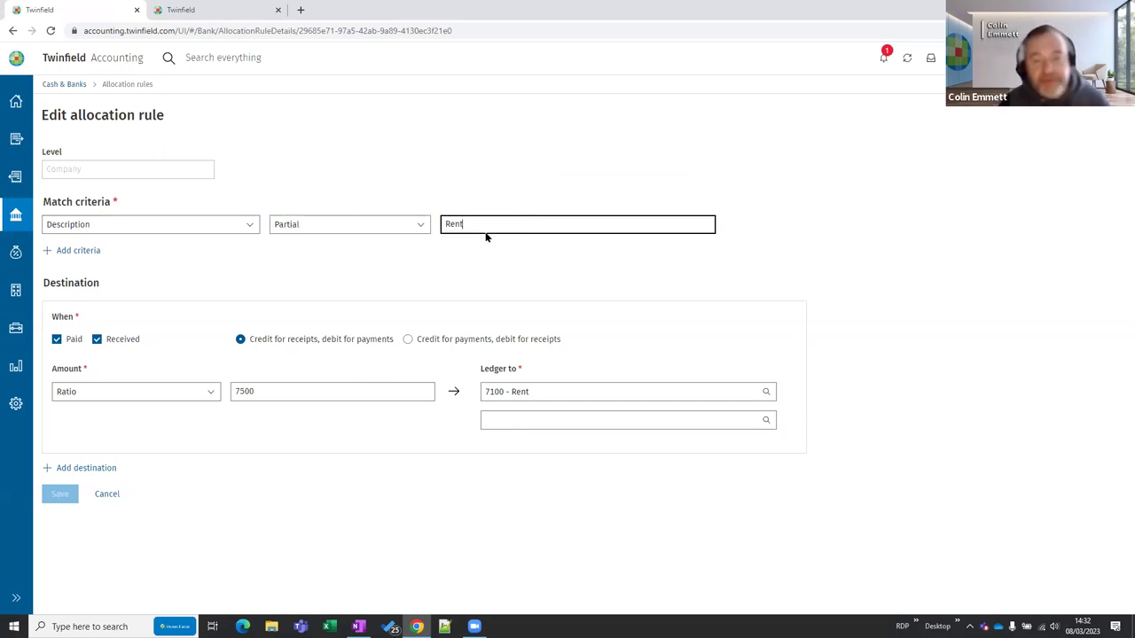
left_click_drag(489, 224, 422, 224)
type("R")
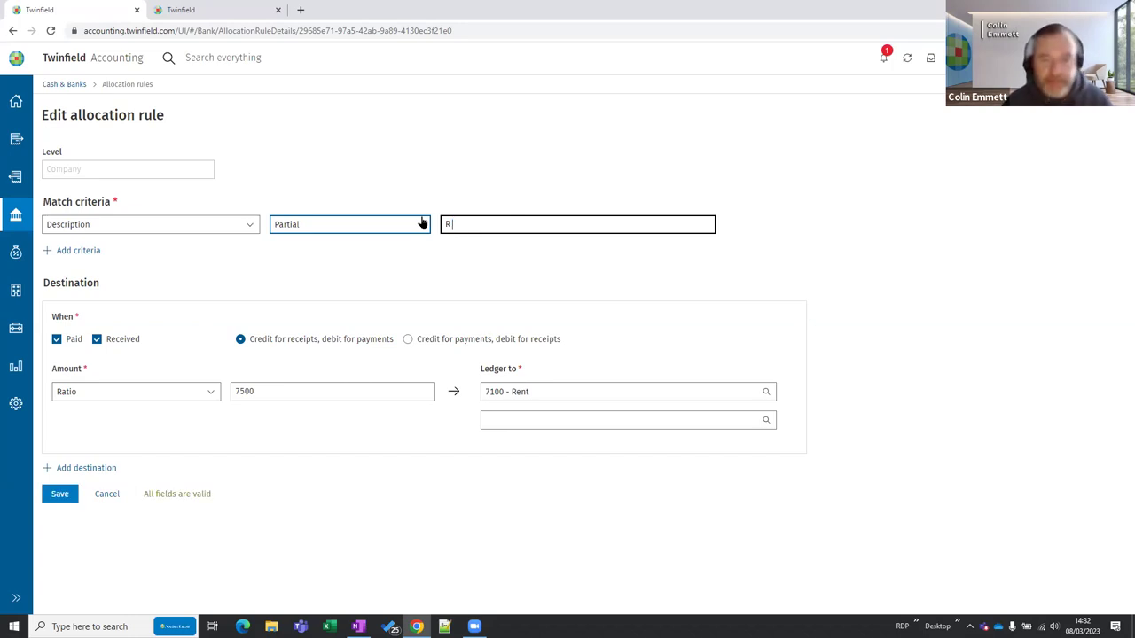
type("ent")
key("BackSpace")
key("BackSpace")
type("ent")
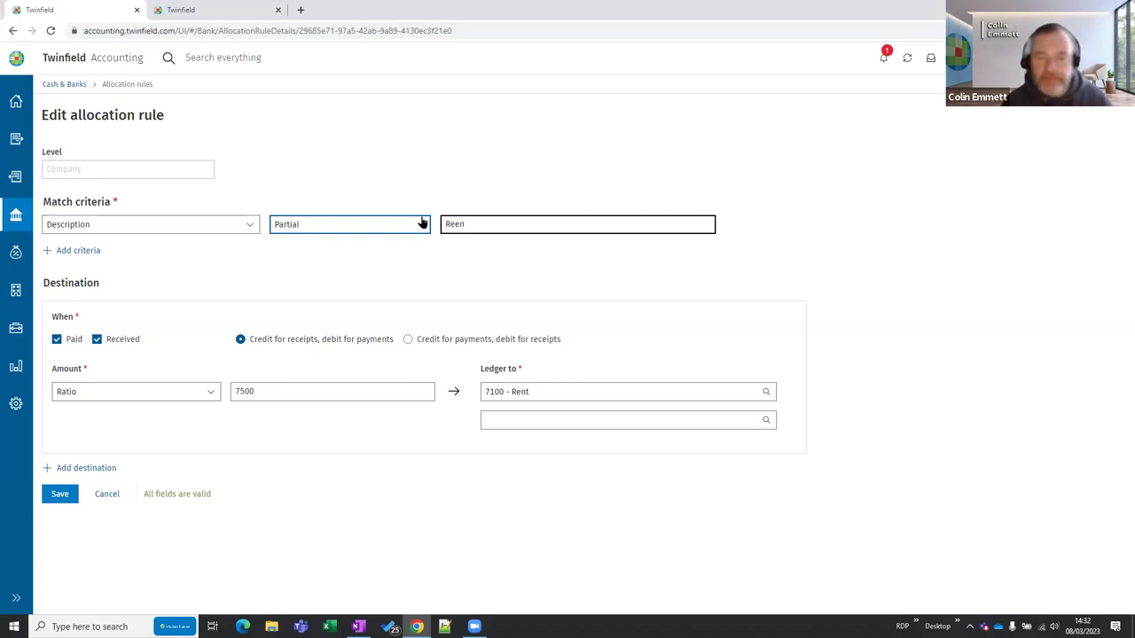
key("BackSpace")
key("BackSpace")
type("nt")
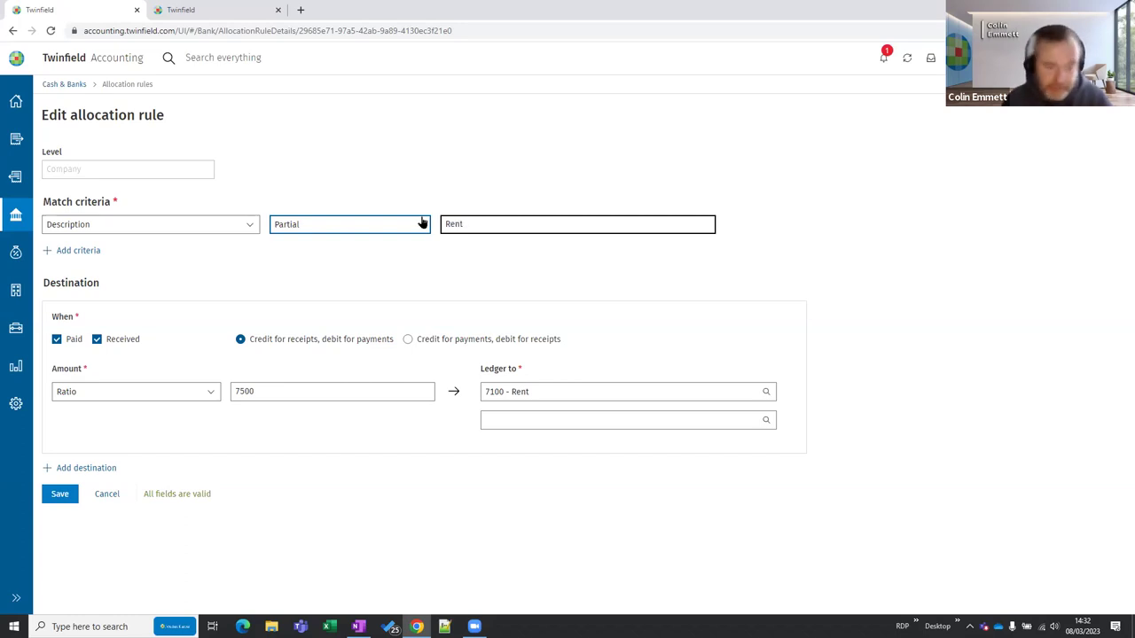
type(" 12345")
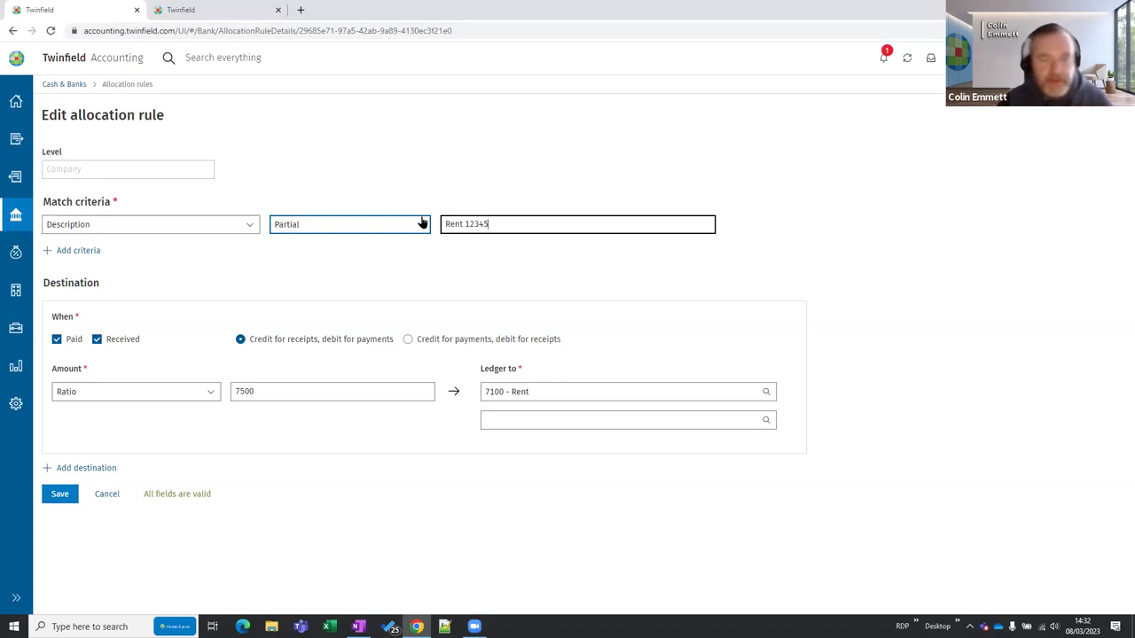
left_click(56, 494)
Search the allocation rules for "john" and delete the rule matching "Johns Payroll services"
left_click(145, 142)
type("john")
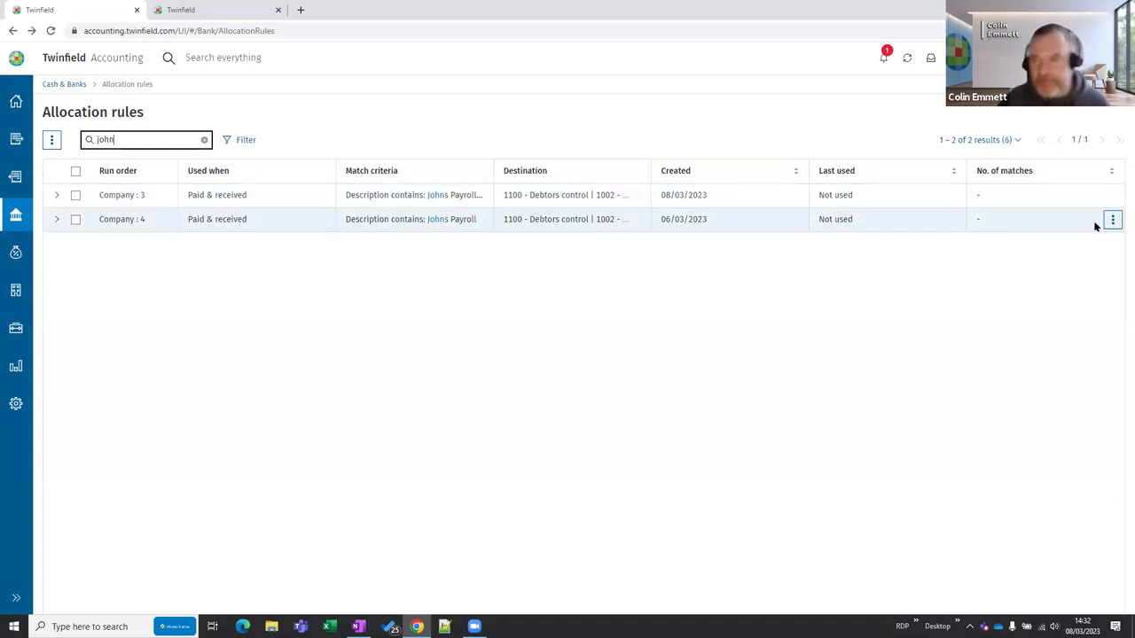
left_click(76, 196)
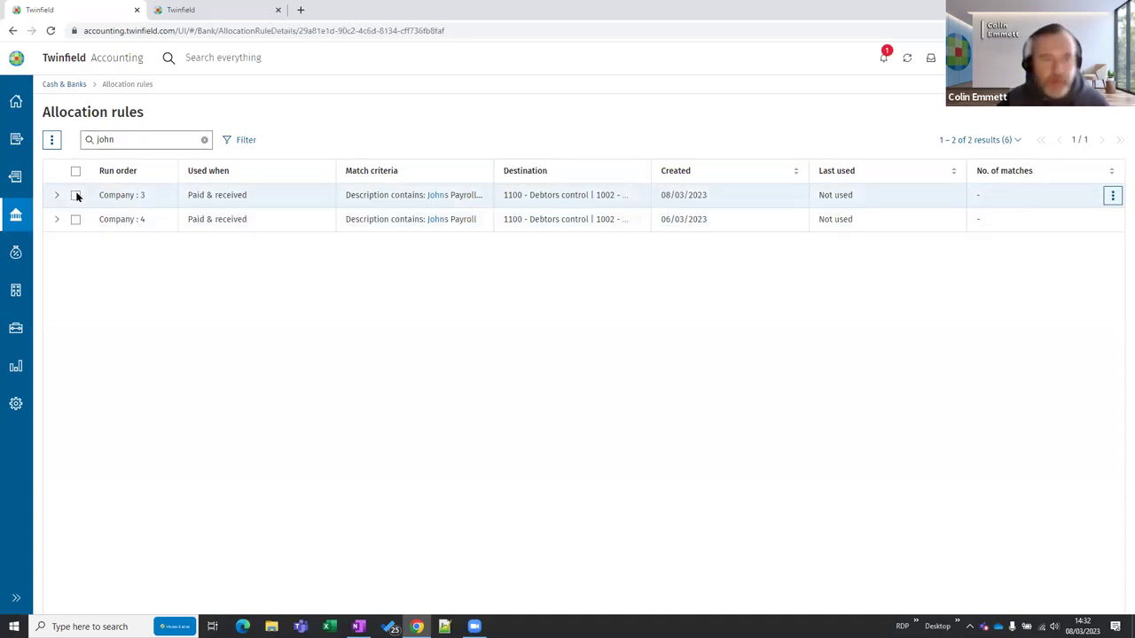
left_click(107, 497)
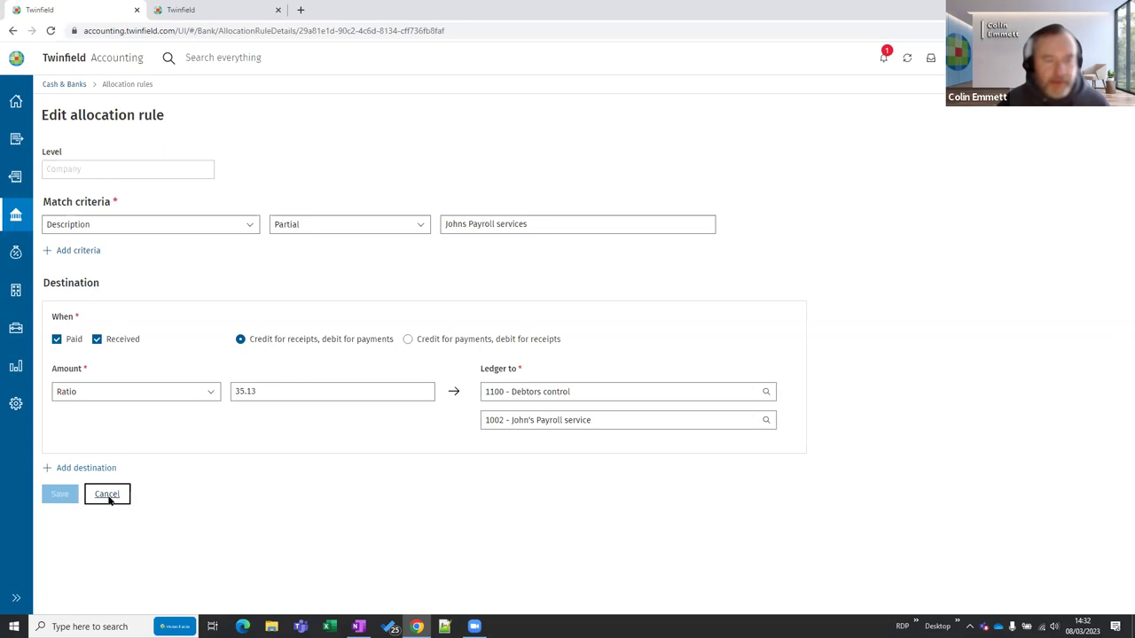
left_click(76, 196)
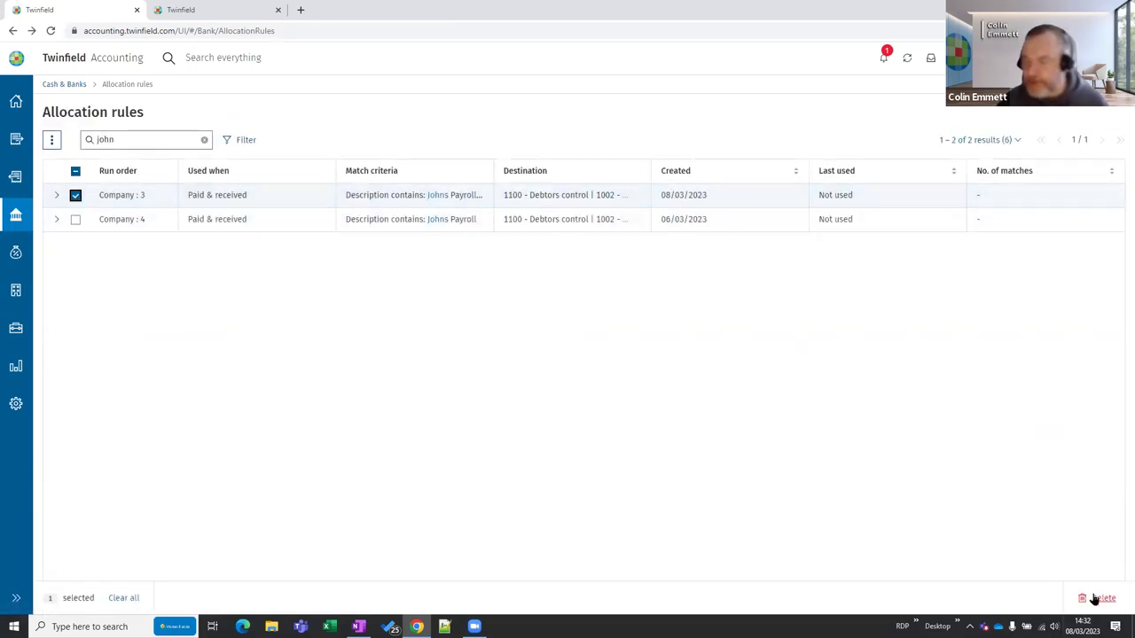
left_click(1098, 598)
left_click(637, 382)
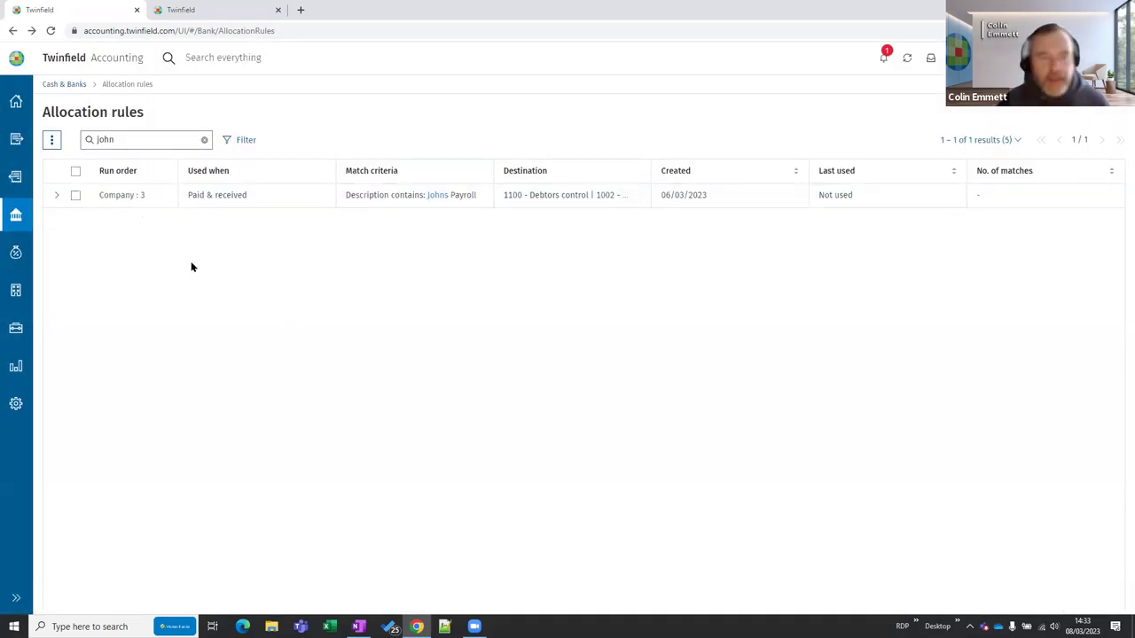
Change the second destination ledger of the "Johns Payroll" rule to 1001 - My Bookkeeping services and save the rule
left_click(300, 203)
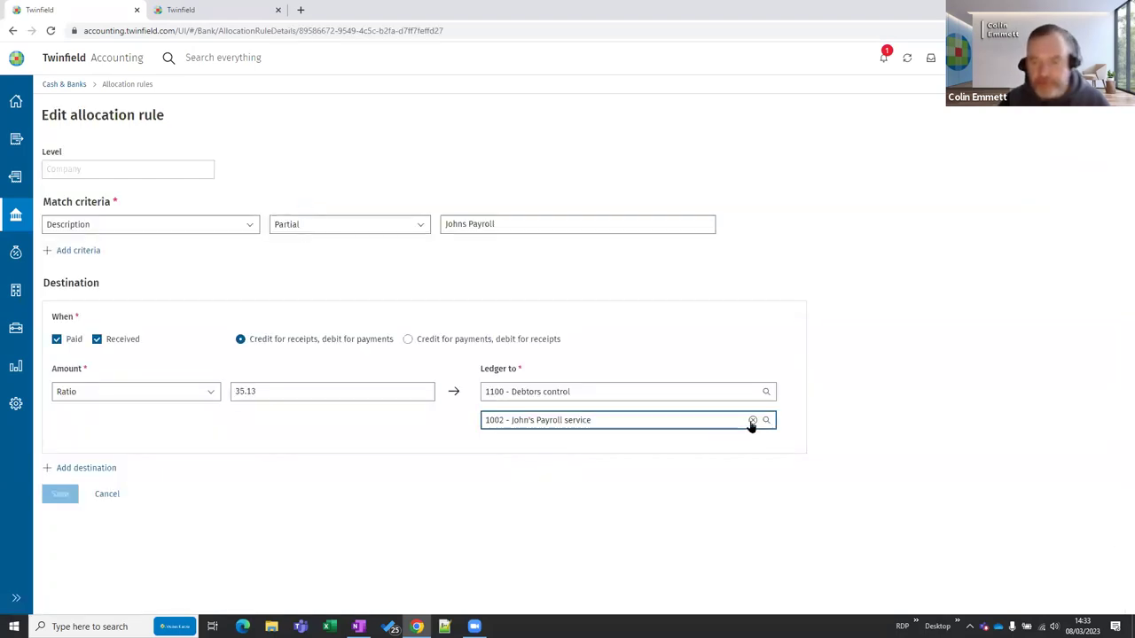
left_click(752, 422)
left_click(591, 420)
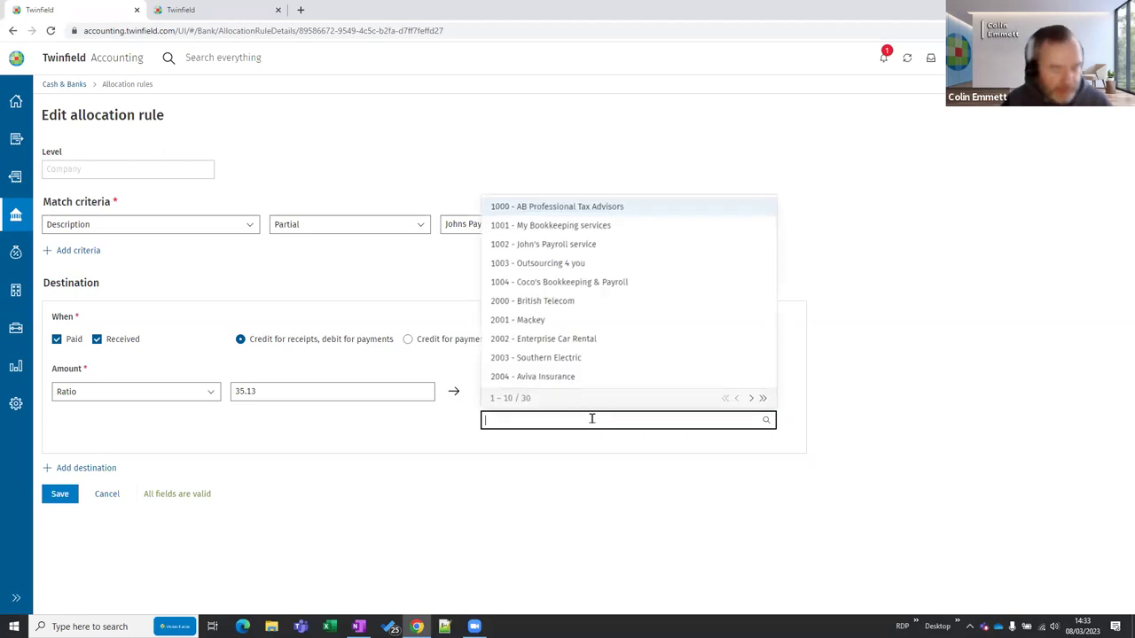
type("my")
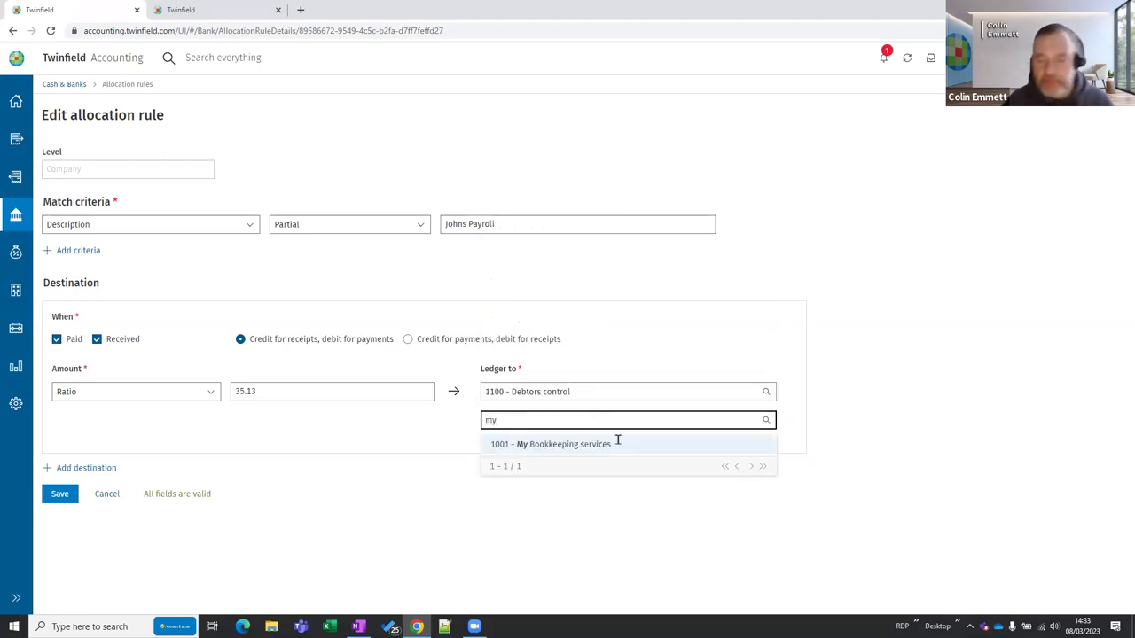
left_click(596, 447)
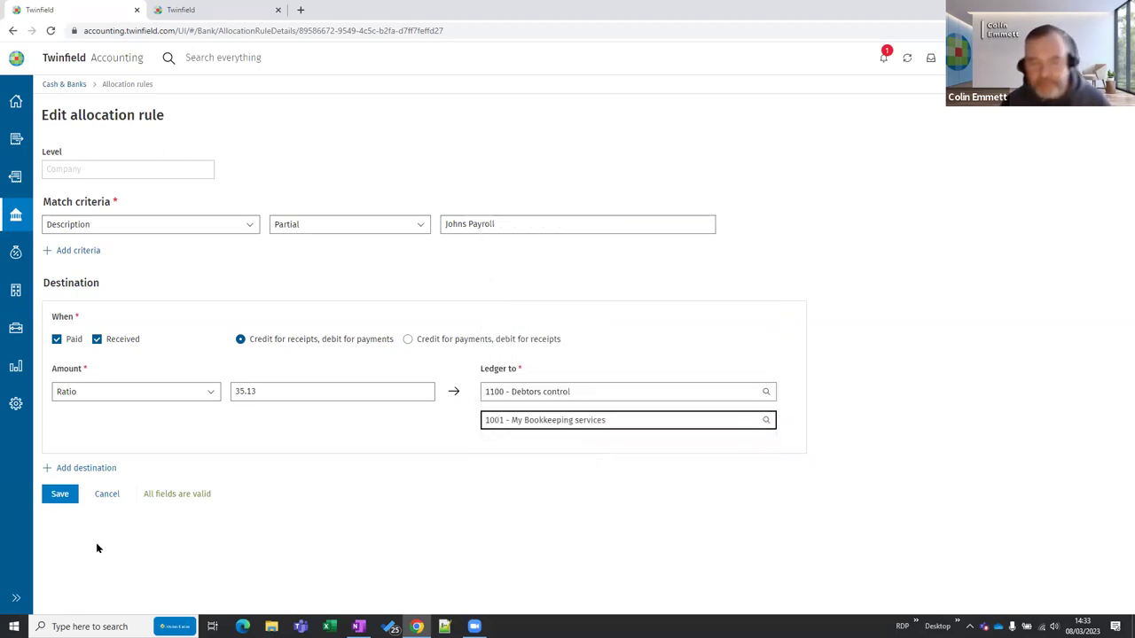
left_click(65, 500)
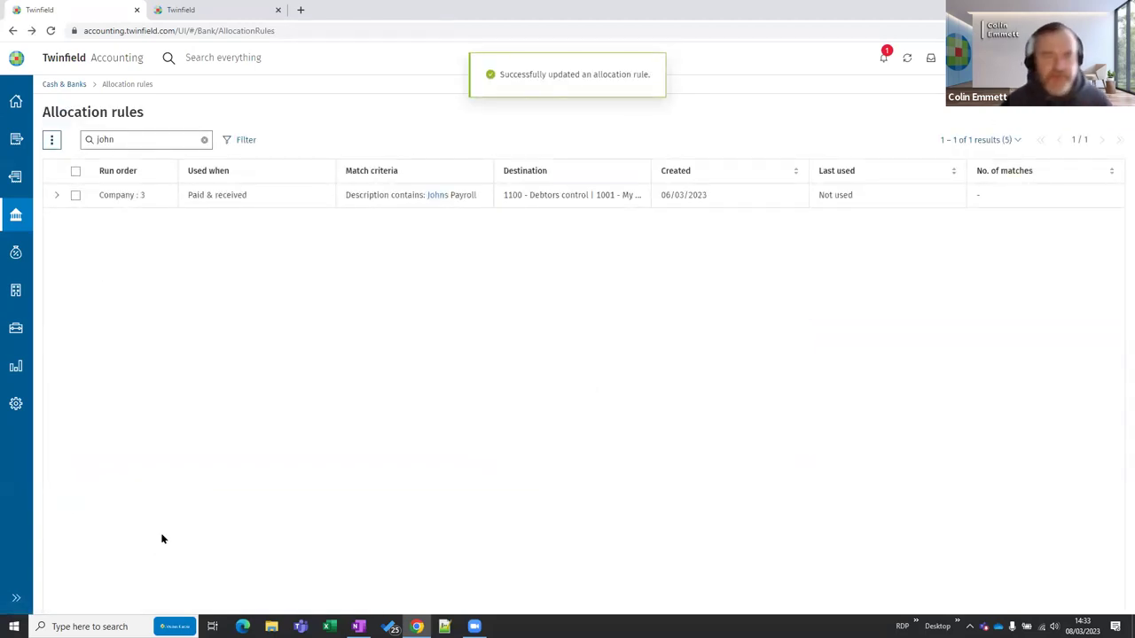
Clear the rule search and move the "Johns Payroll" rule to run order position 1
left_click(204, 142)
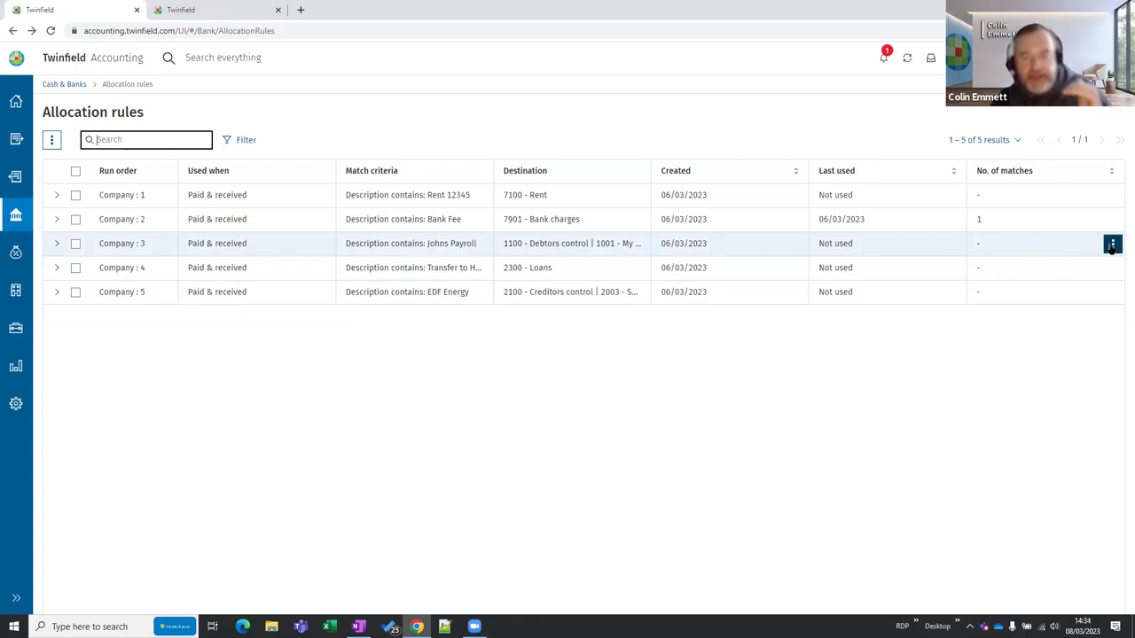
left_click(1112, 245)
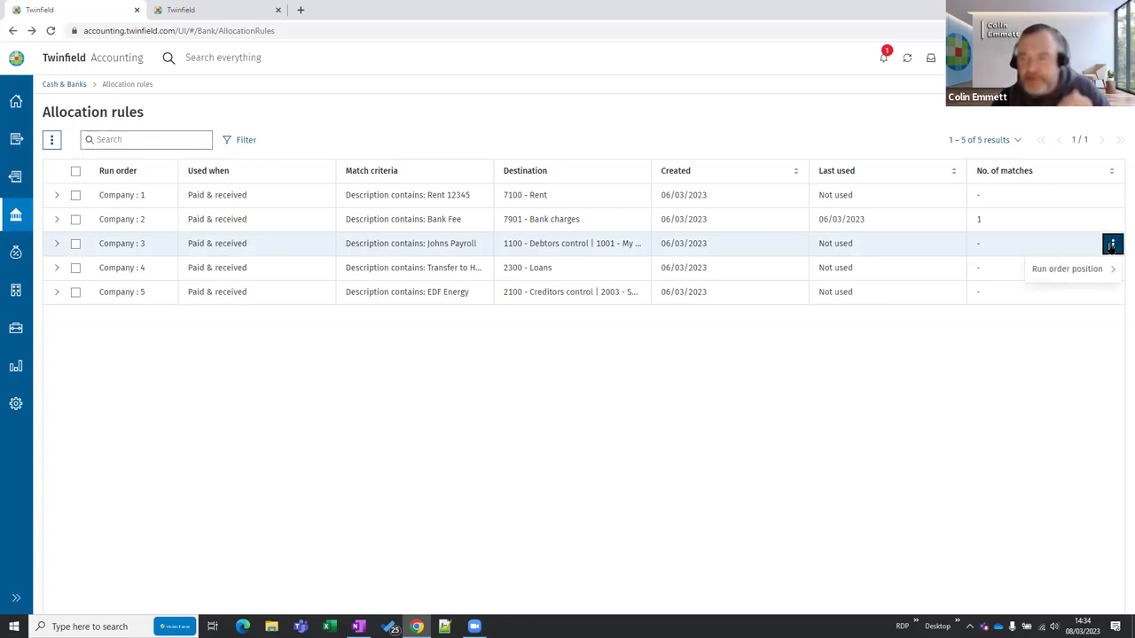
left_click(1071, 269)
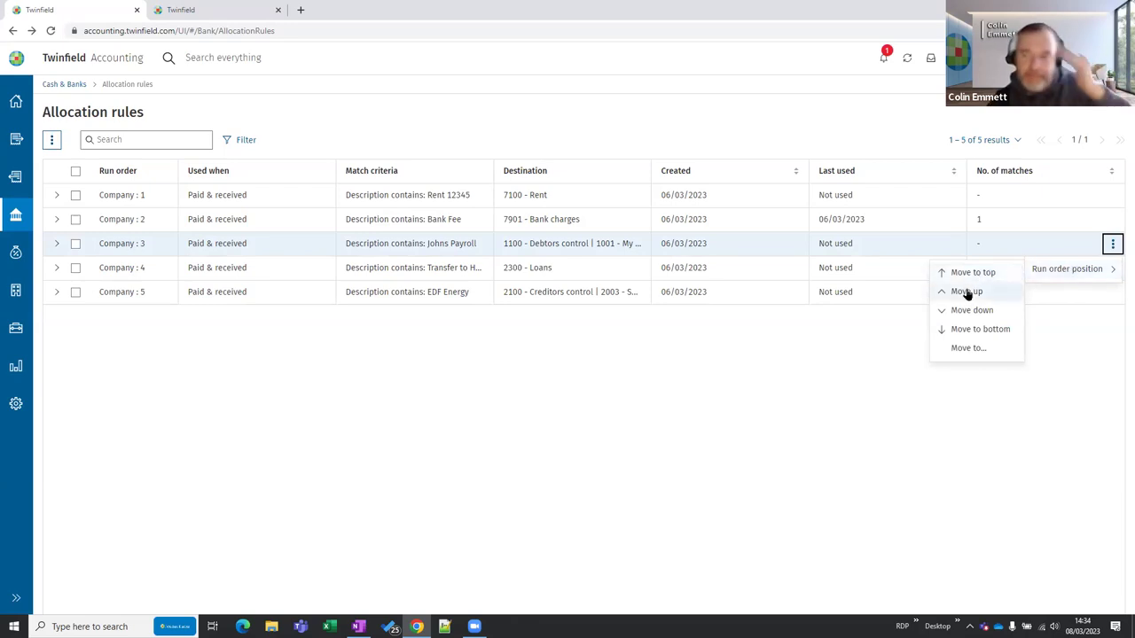
left_click(967, 348)
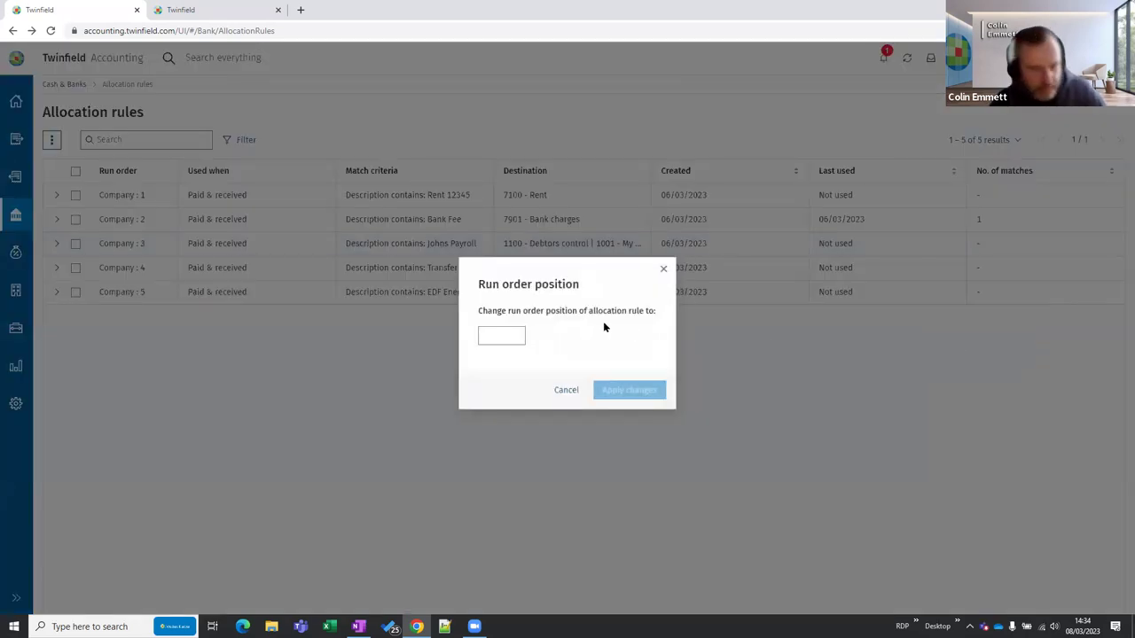
left_click(520, 334)
type("1")
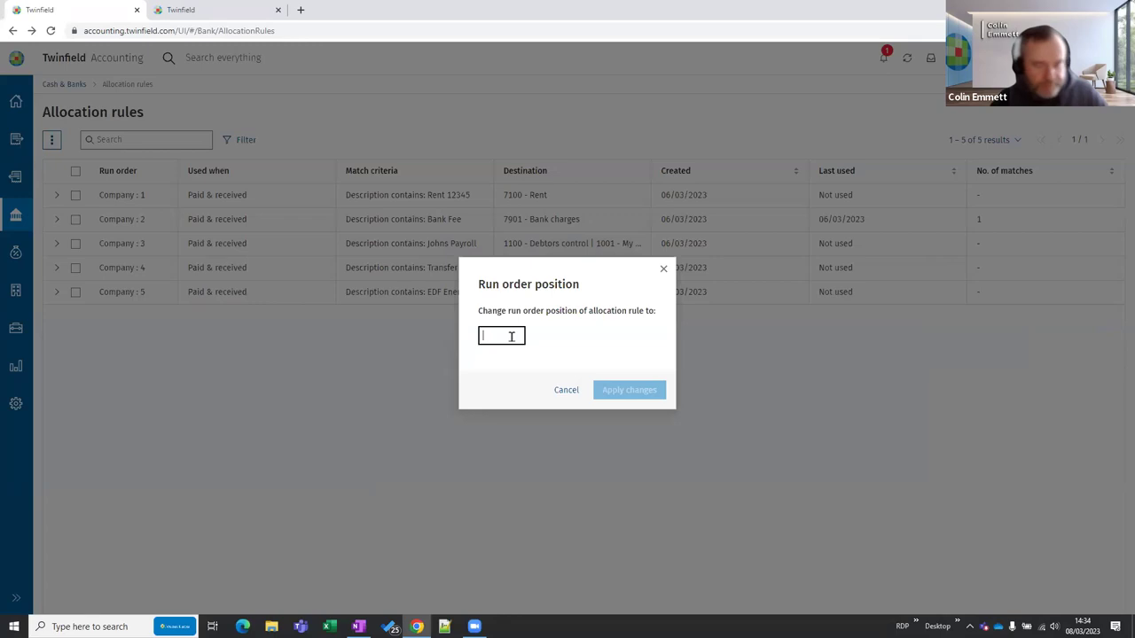
left_click(644, 397)
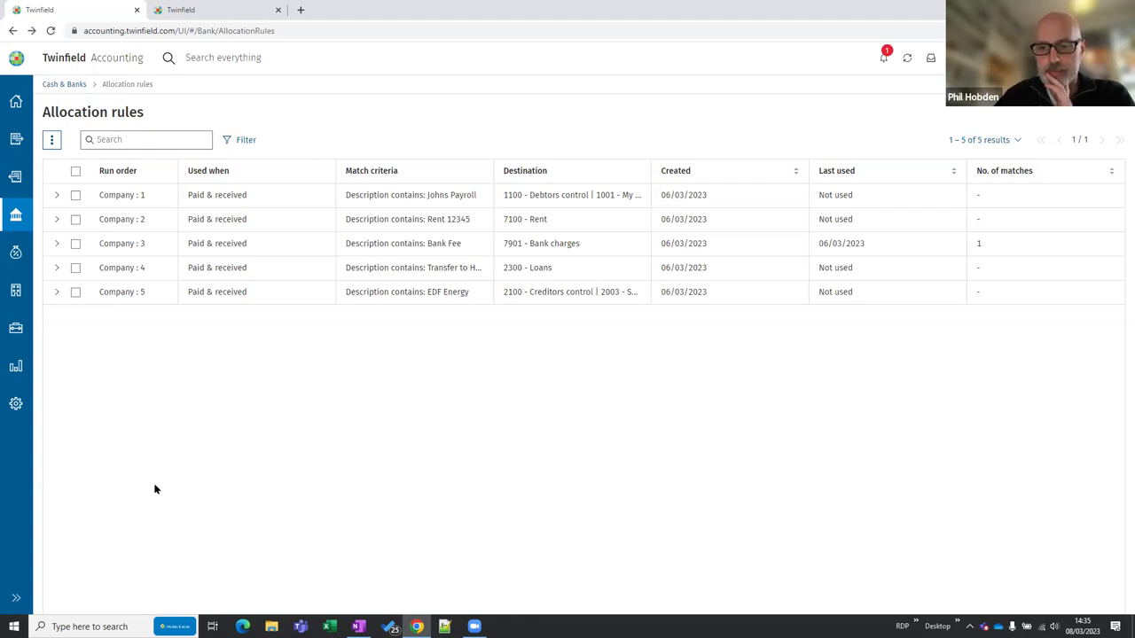
Show the assigned lines of the 01/02/2023 bank statement and open the assignment details of the Johns Payroll services line
left_click(16, 214)
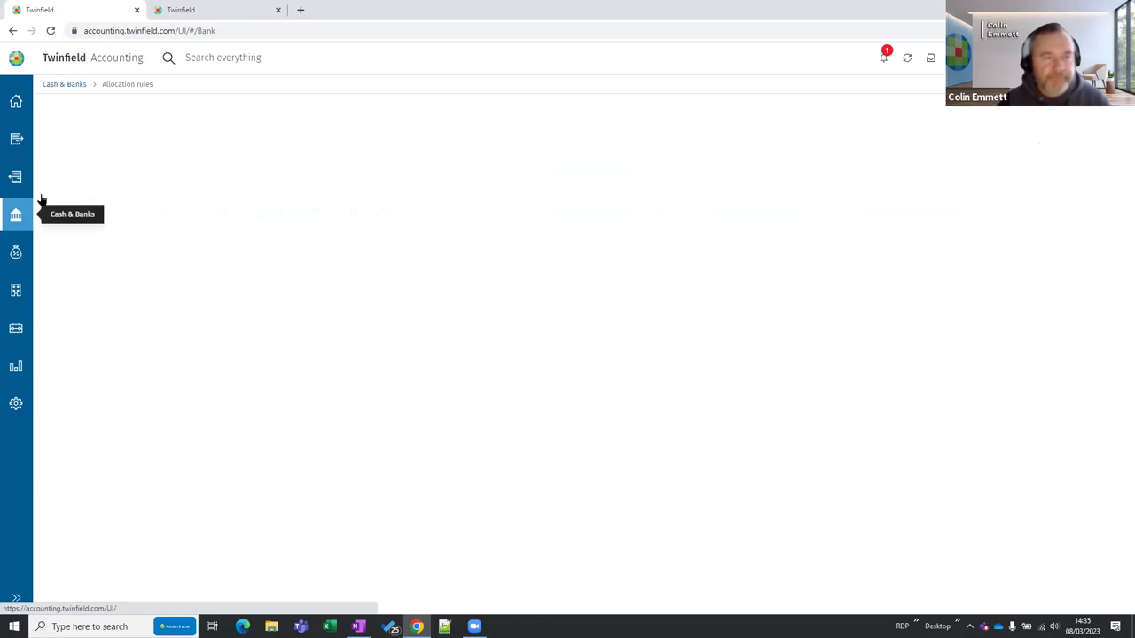
left_click(179, 142)
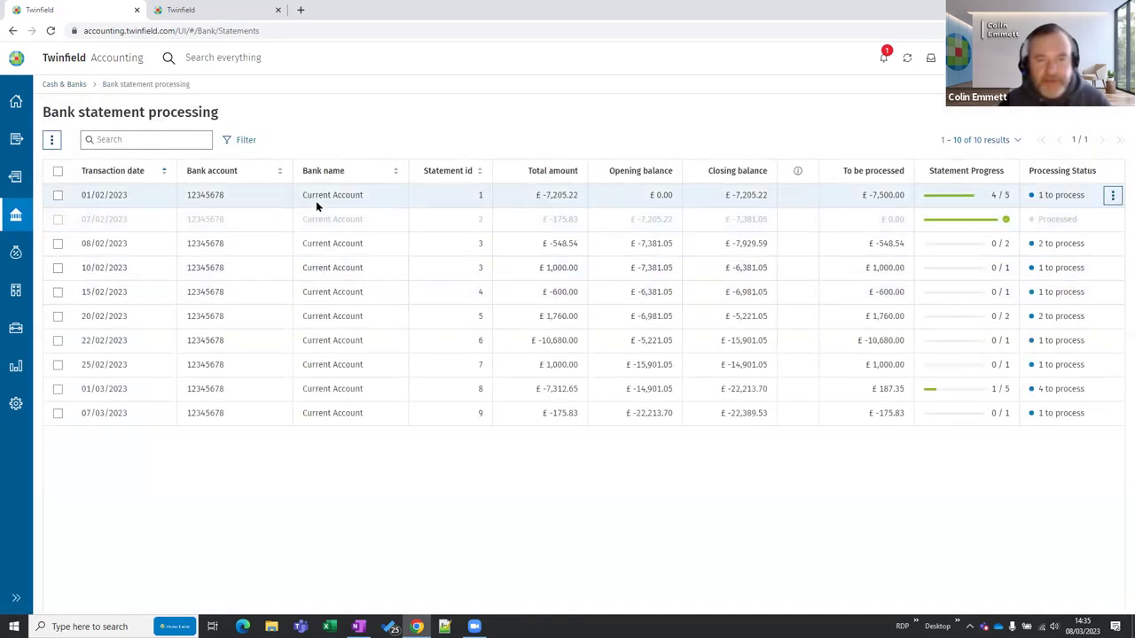
left_click(316, 204)
left_click(723, 142)
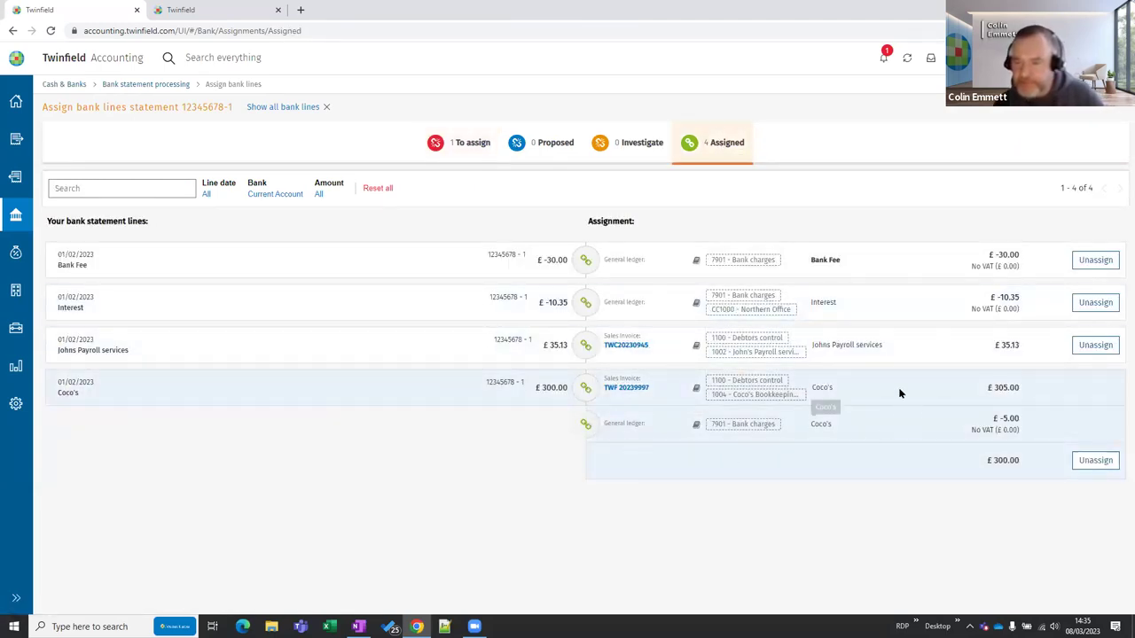
left_click(403, 352)
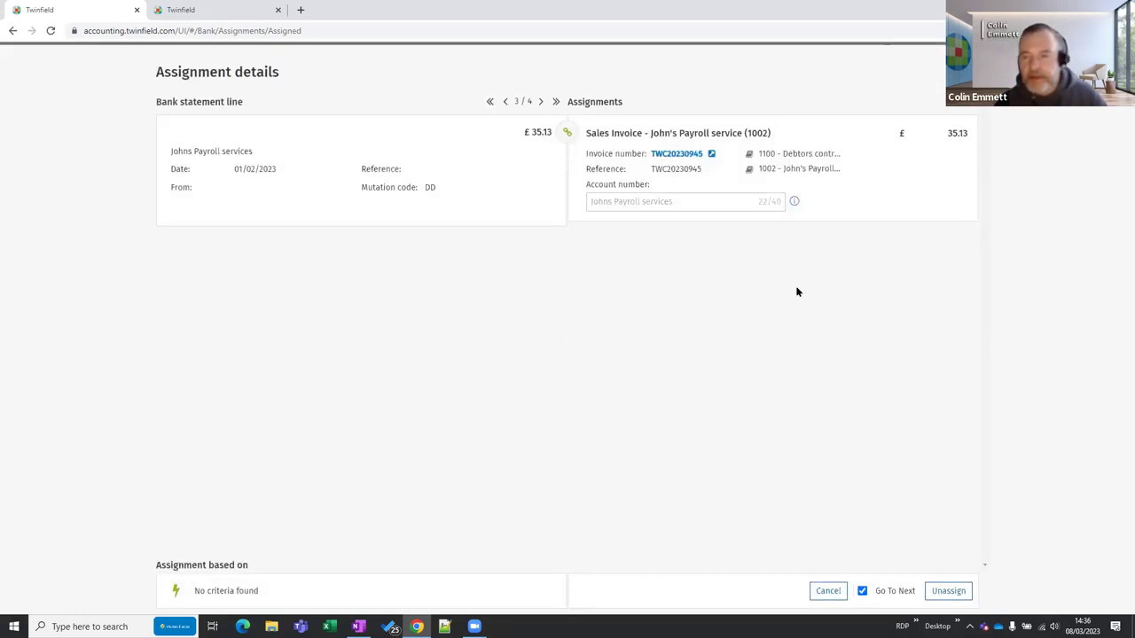
View the assignment details of the Coco's bank statement line and close them
left_click(754, 431)
left_click(374, 404)
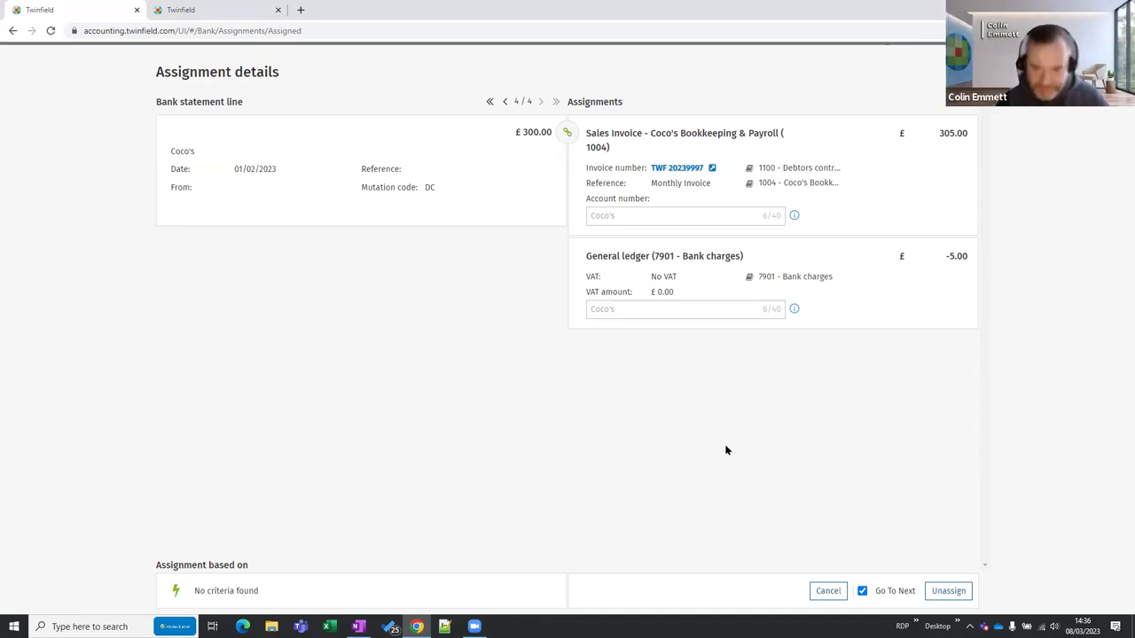
left_click(827, 593)
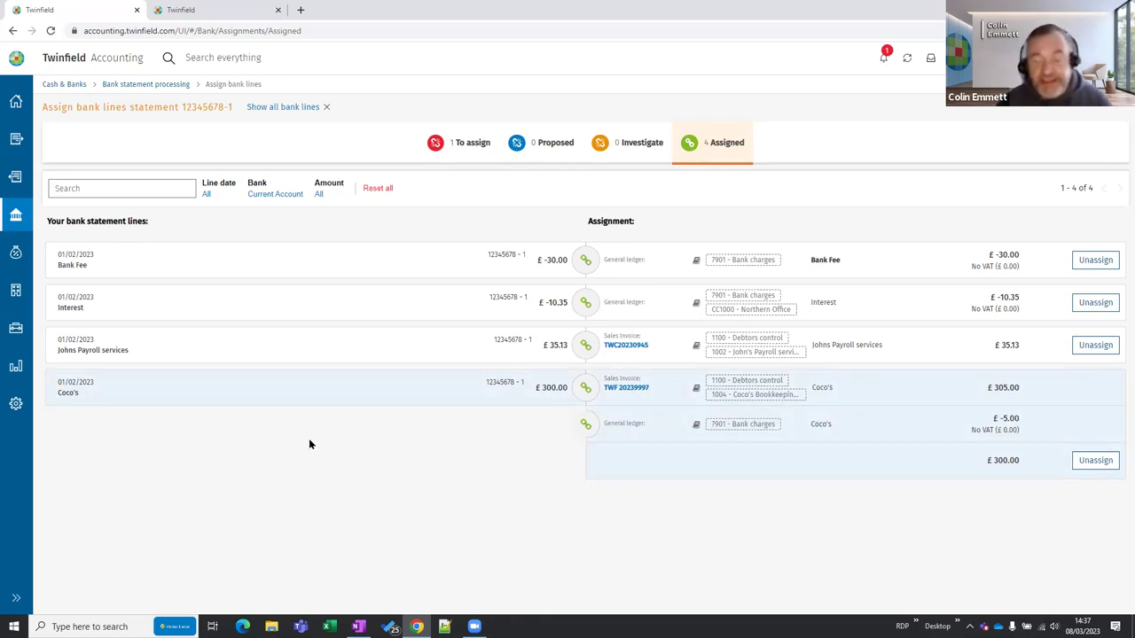
Open the classic electronic bank statements overview and view the lines of the 01/02/2023 statement
left_click(17, 214)
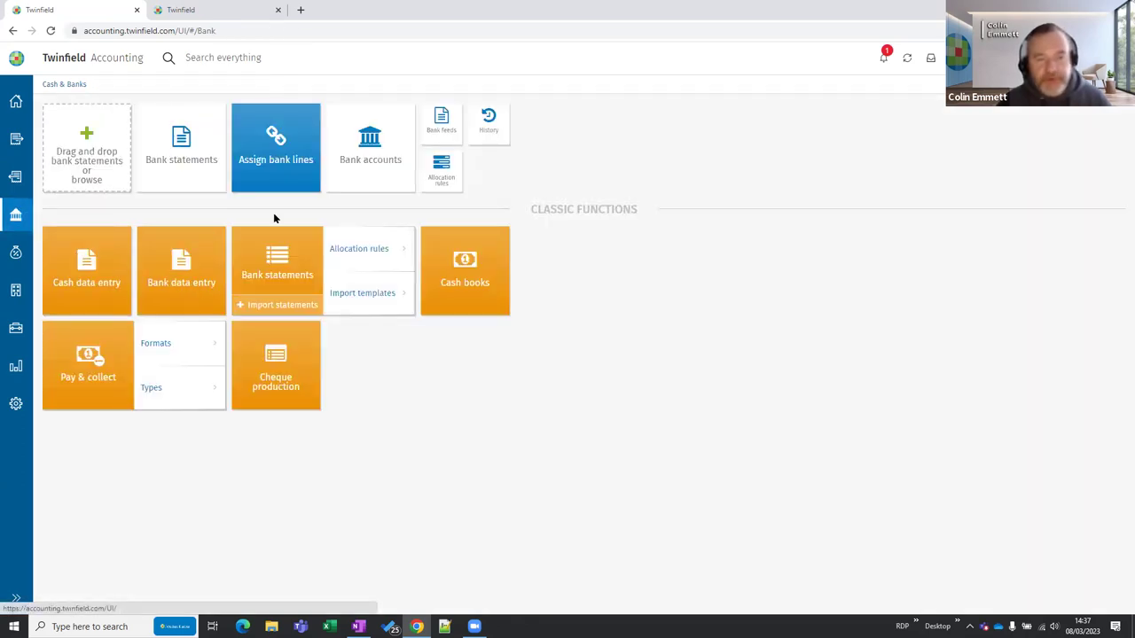
left_click(270, 251)
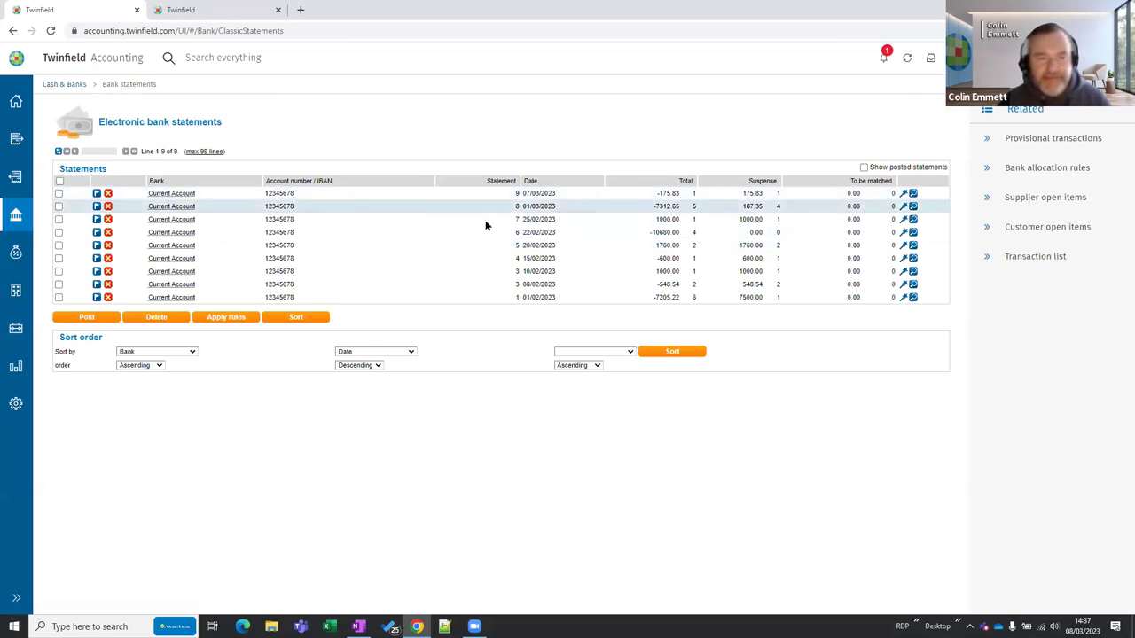
left_click(914, 298)
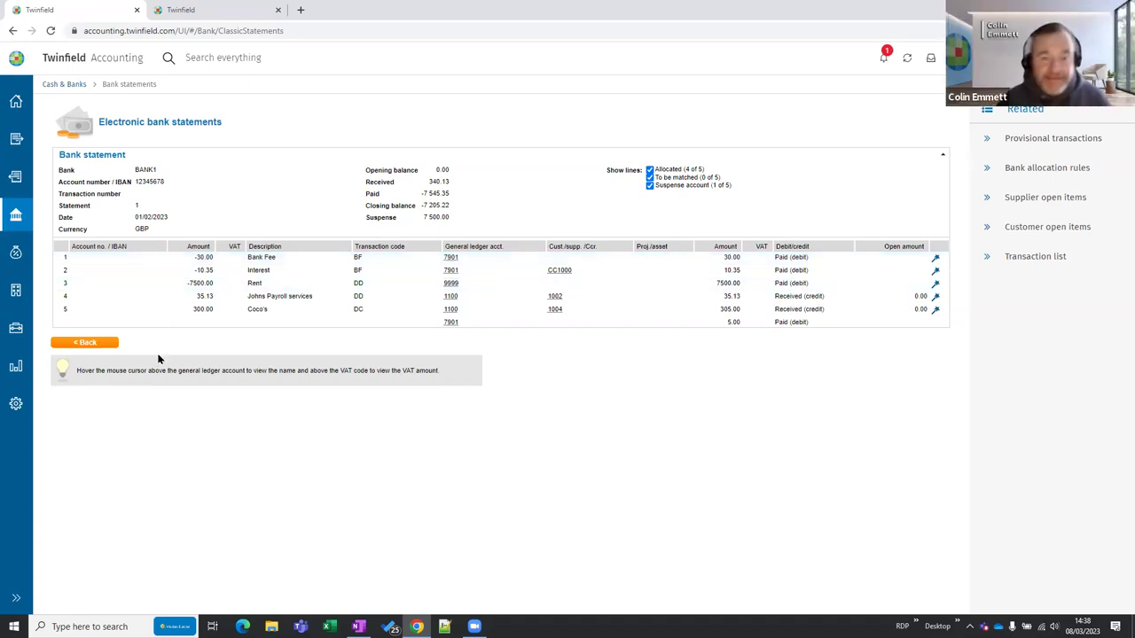
Open the lines to assign for bank statement 3, clear the search filter and open the Johns Payroll services line's assignment details
left_click(15, 215)
left_click(178, 145)
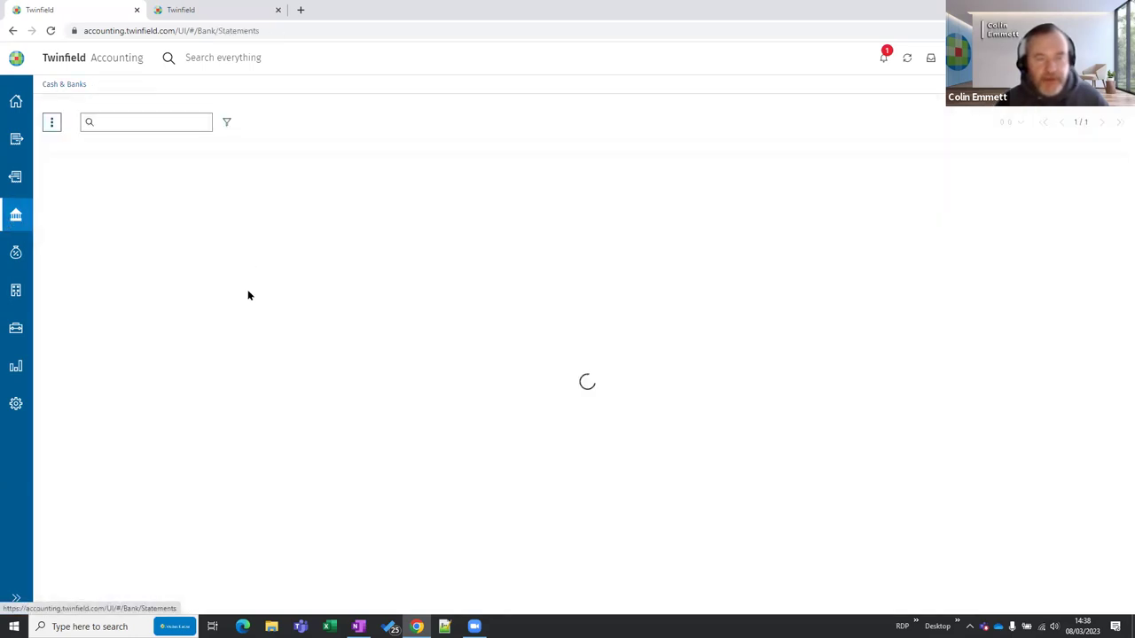
left_click(250, 275)
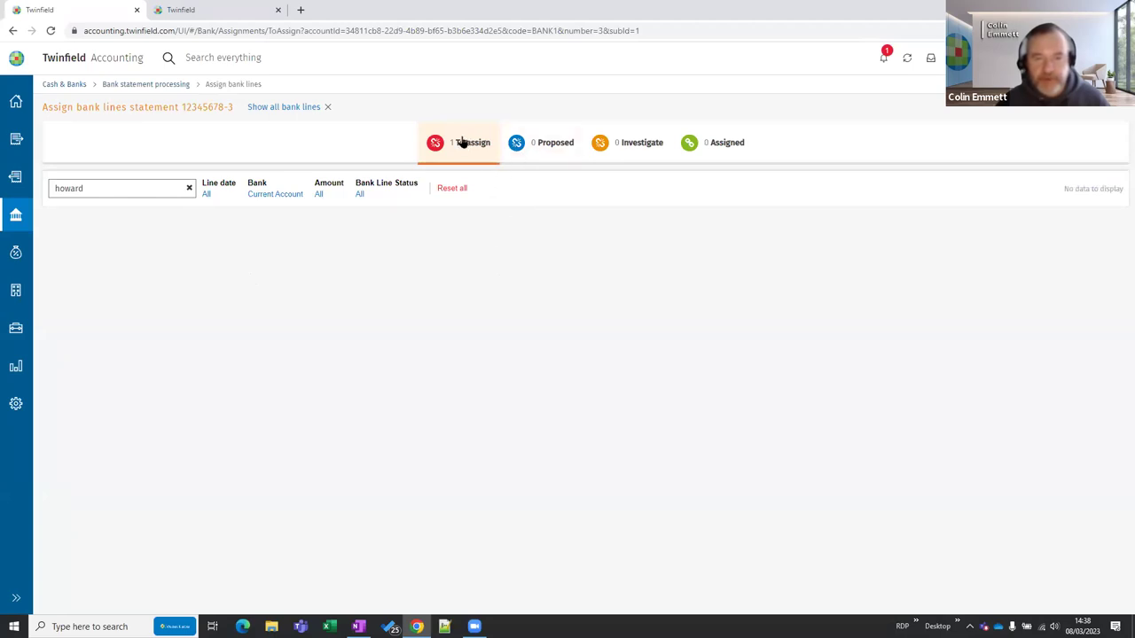
left_click(190, 187)
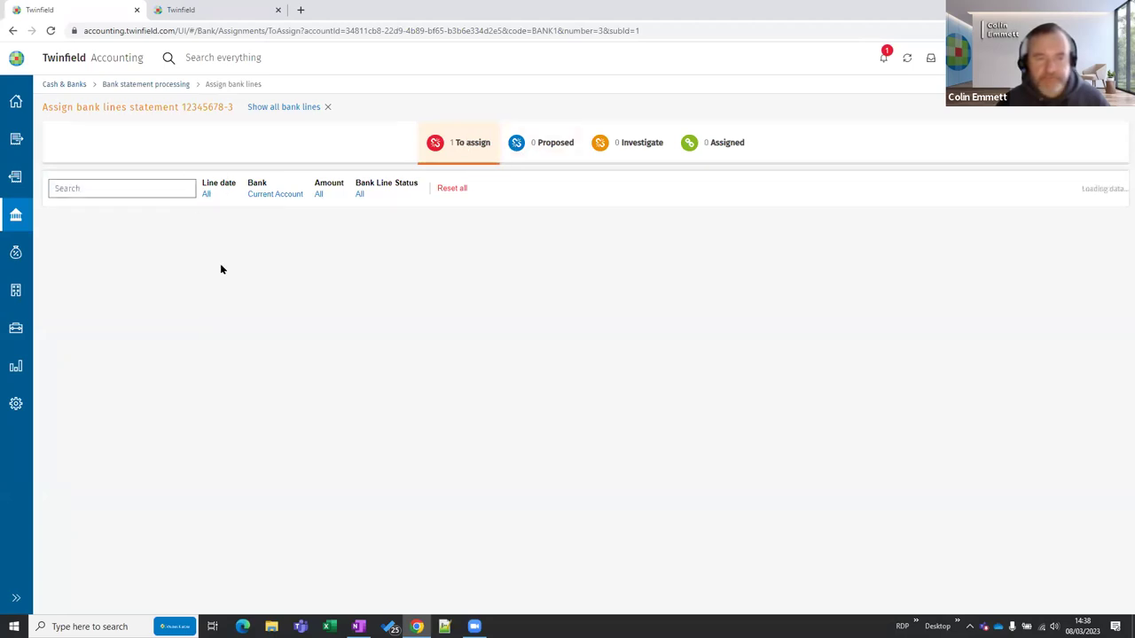
left_click(237, 270)
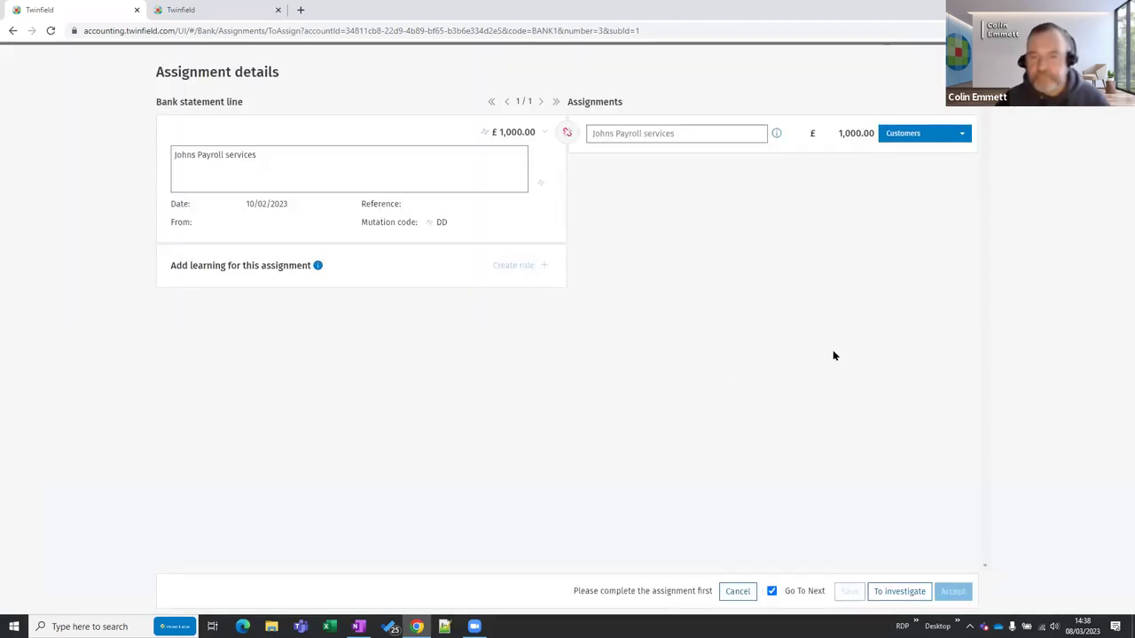
Assign the Johns Payroll services line to general ledger 7000 - Gross wages (staff), searching for "wages"
left_click(963, 134)
left_click(929, 197)
left_click(661, 157)
type("wages")
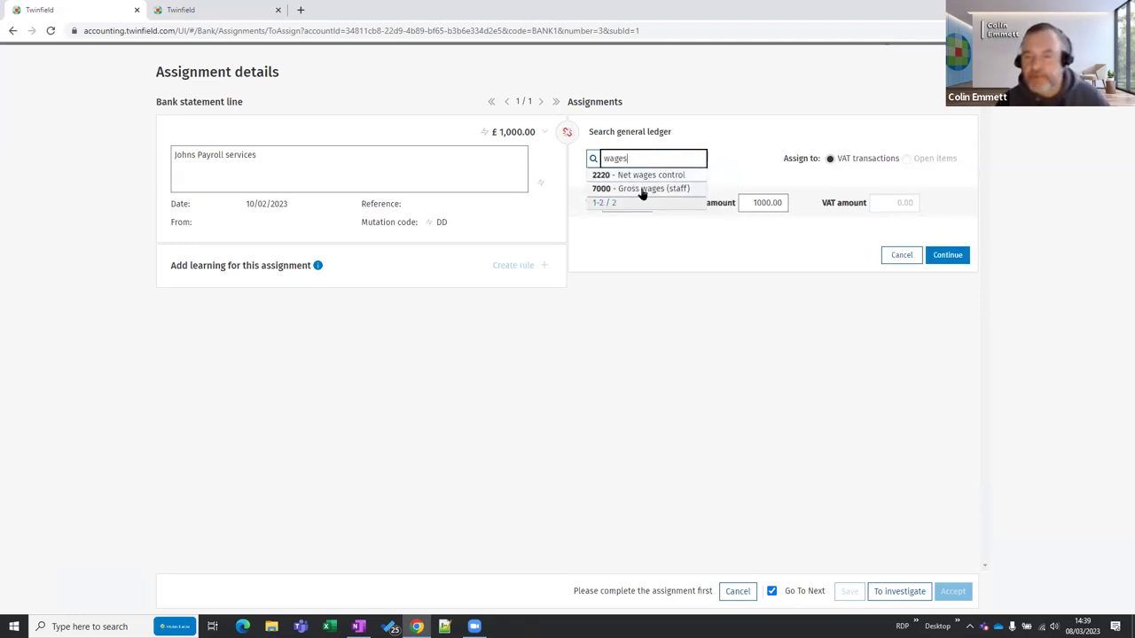
left_click(642, 189)
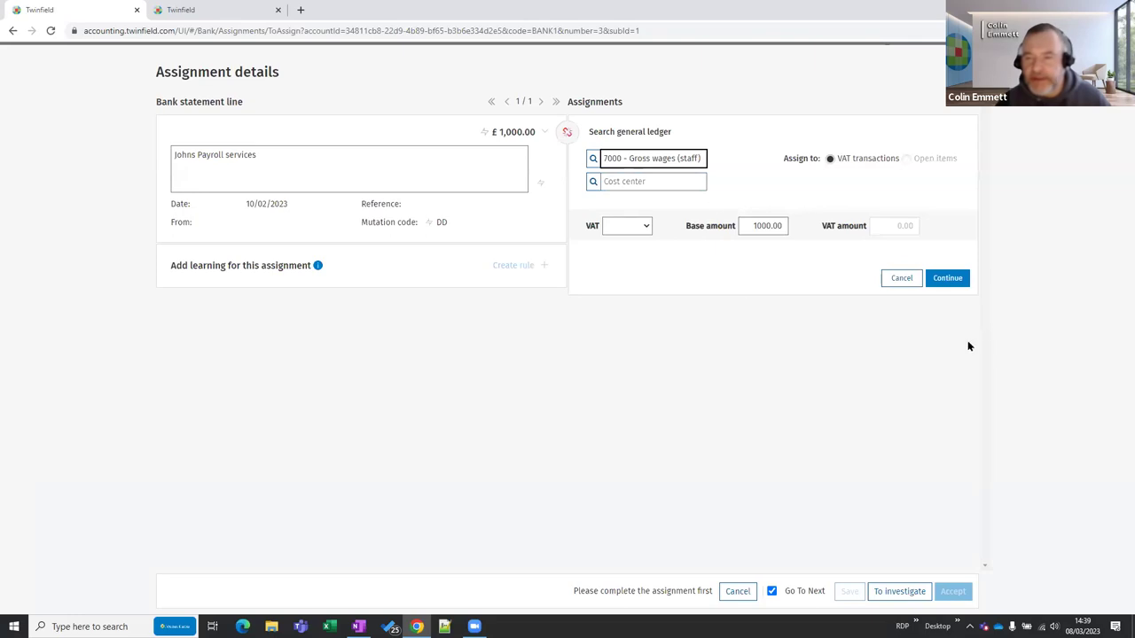
left_click(947, 278)
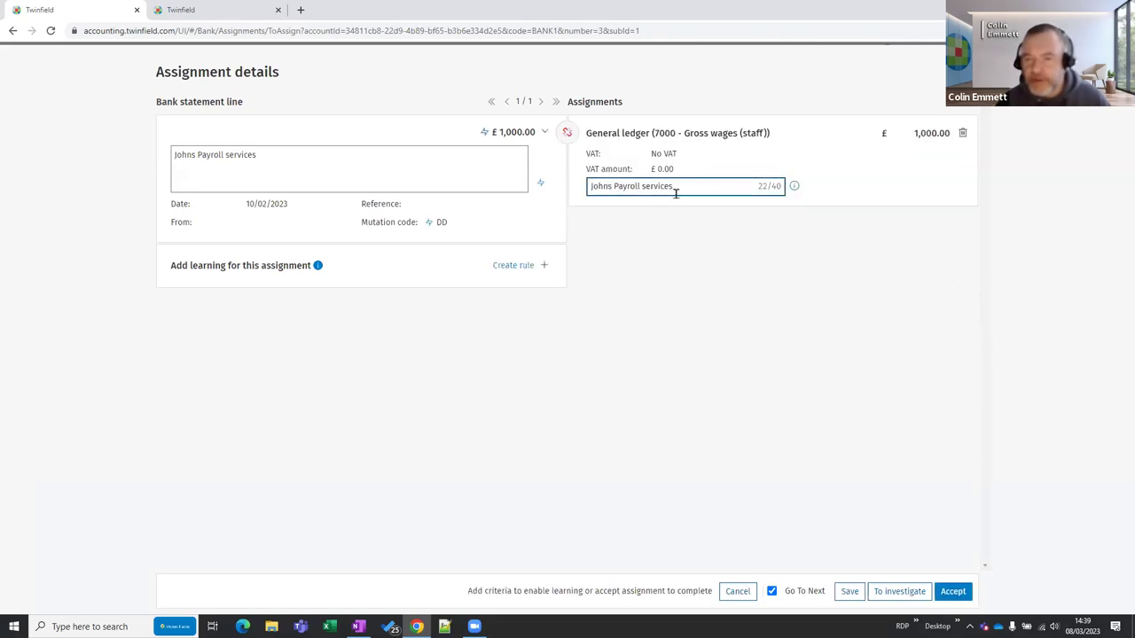
Append the text "dsfkjhsdkfjhds" to the description of the gross wages assignment
left_click_drag(679, 187, 542, 182)
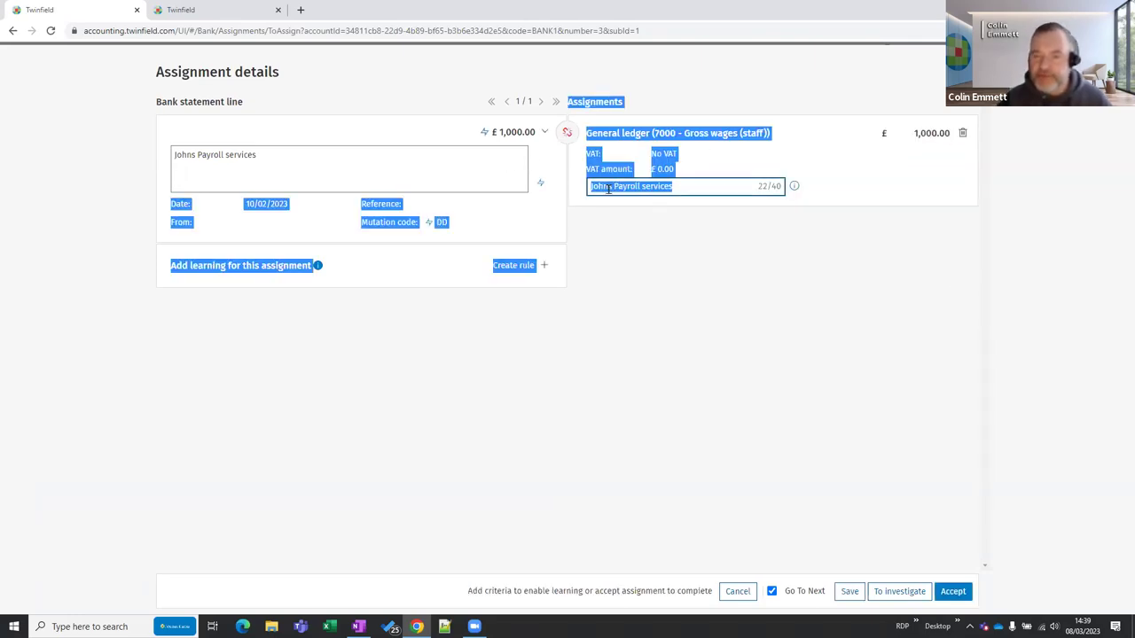
left_click(676, 184)
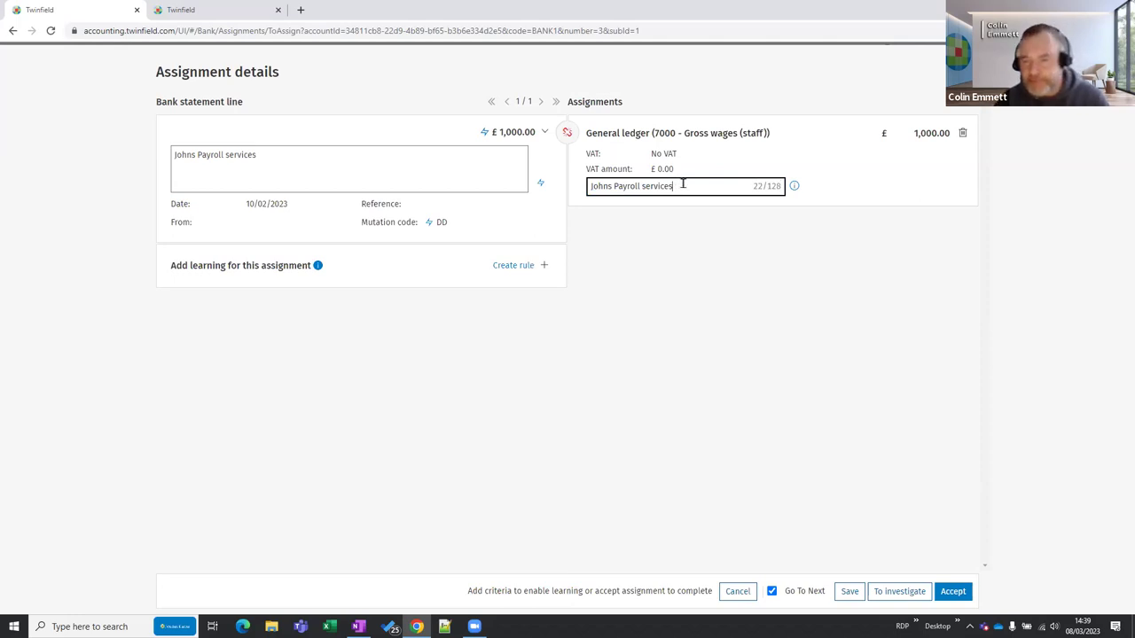
type("dsfkjhsdkfjhds")
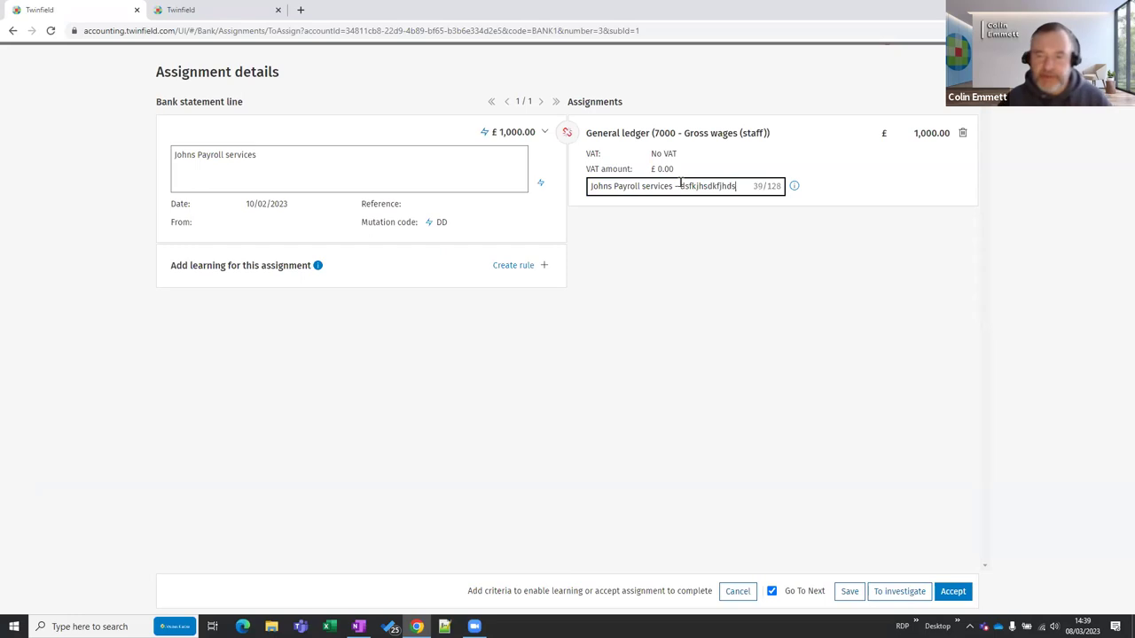